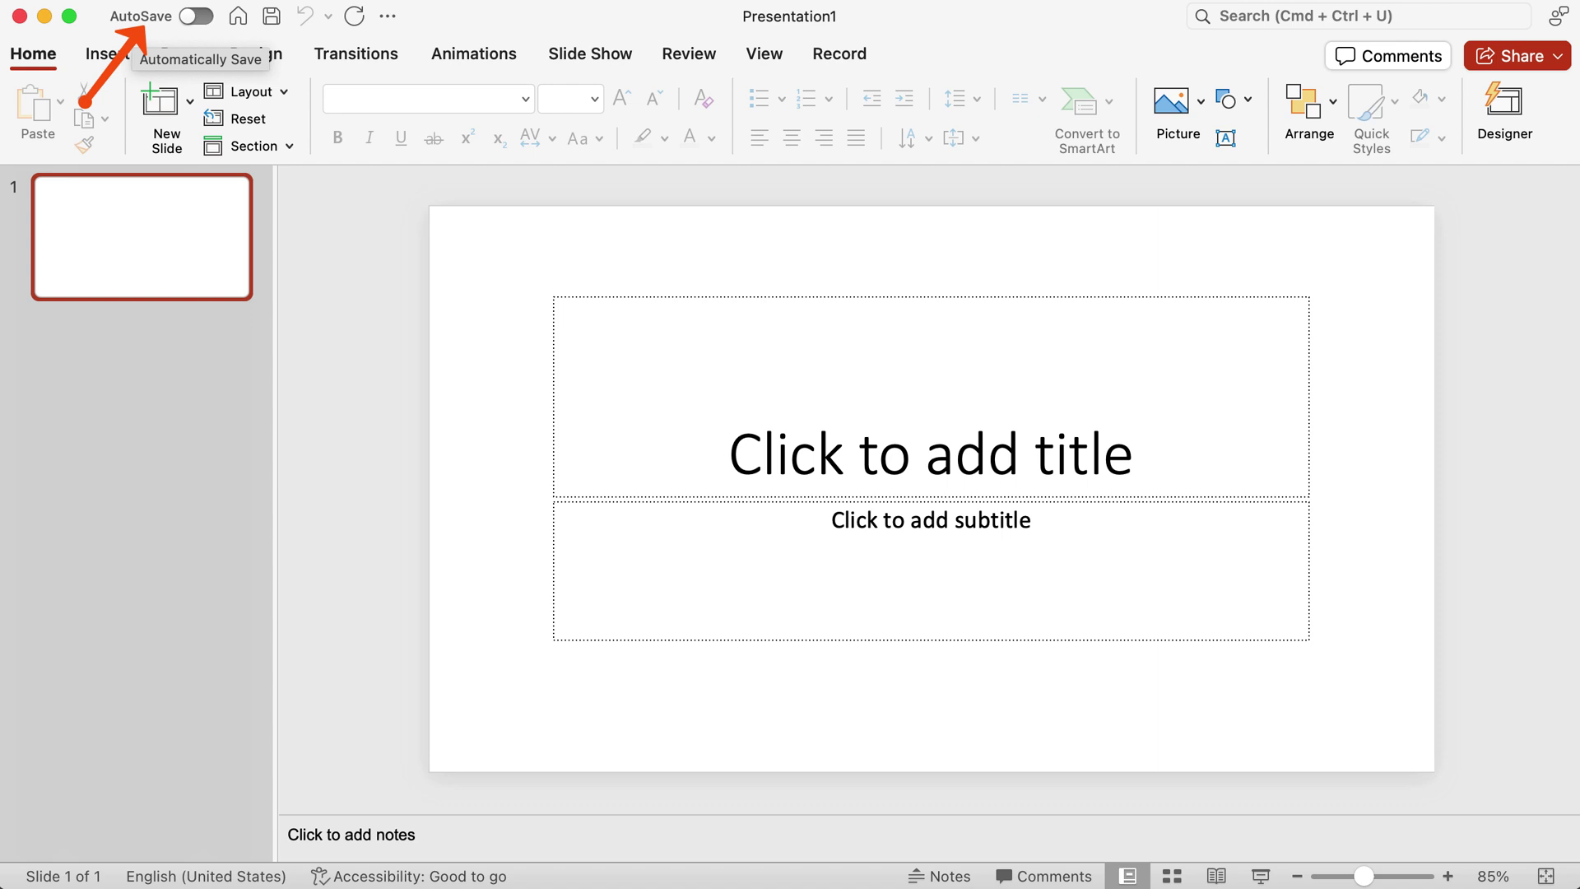
# Step: Switch on AutoSave and save the presentation to OneDrive - Personal as 'Interface'
pyautogui.click(196, 16)
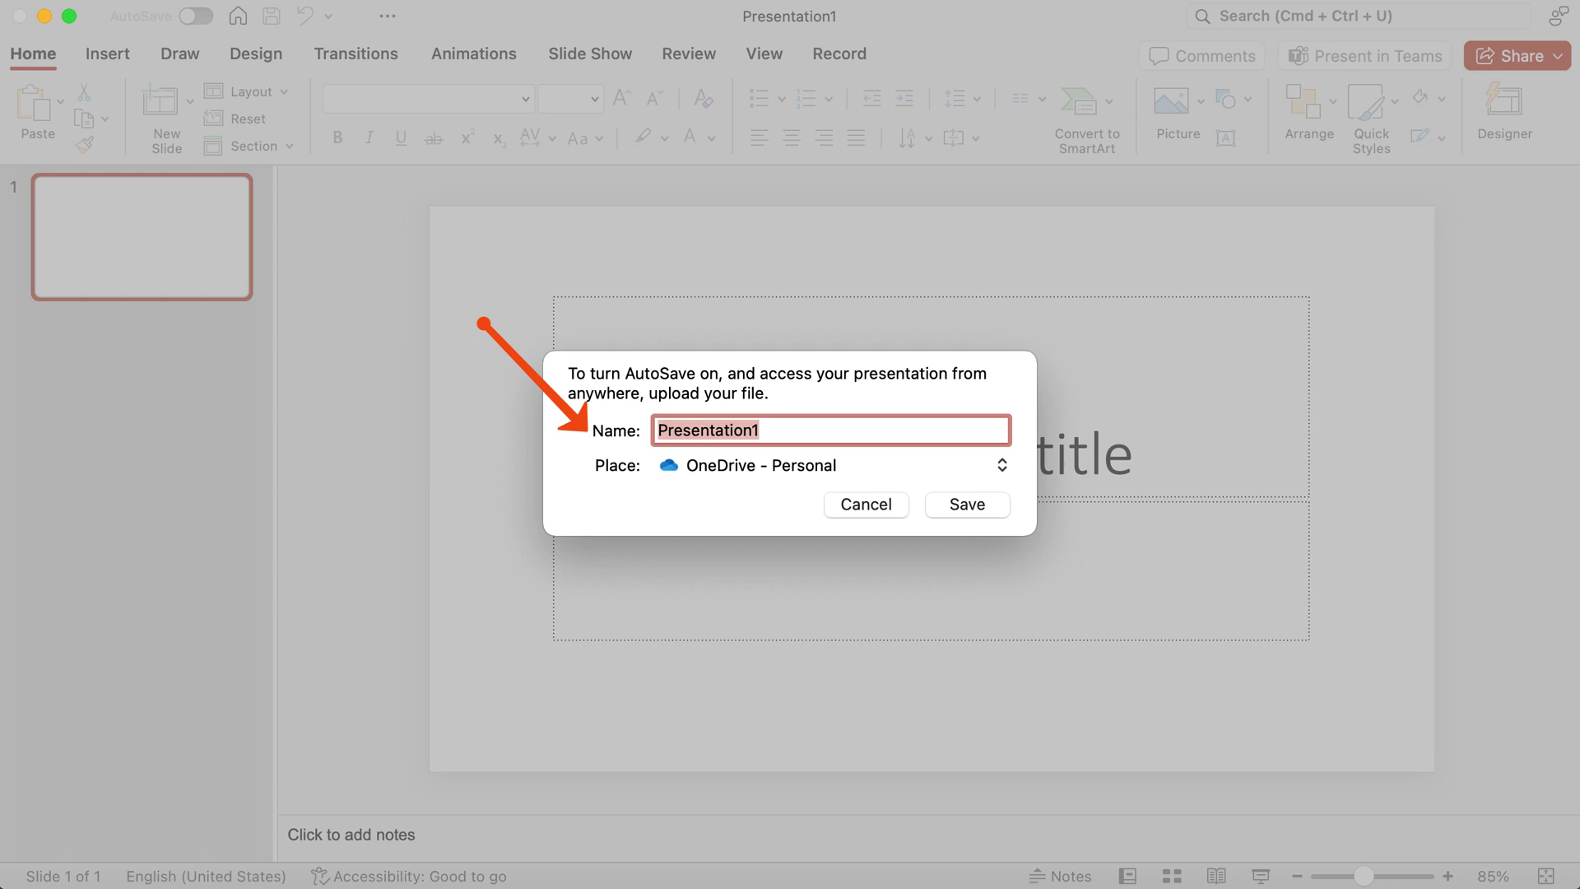
pyautogui.press('BackSpace')
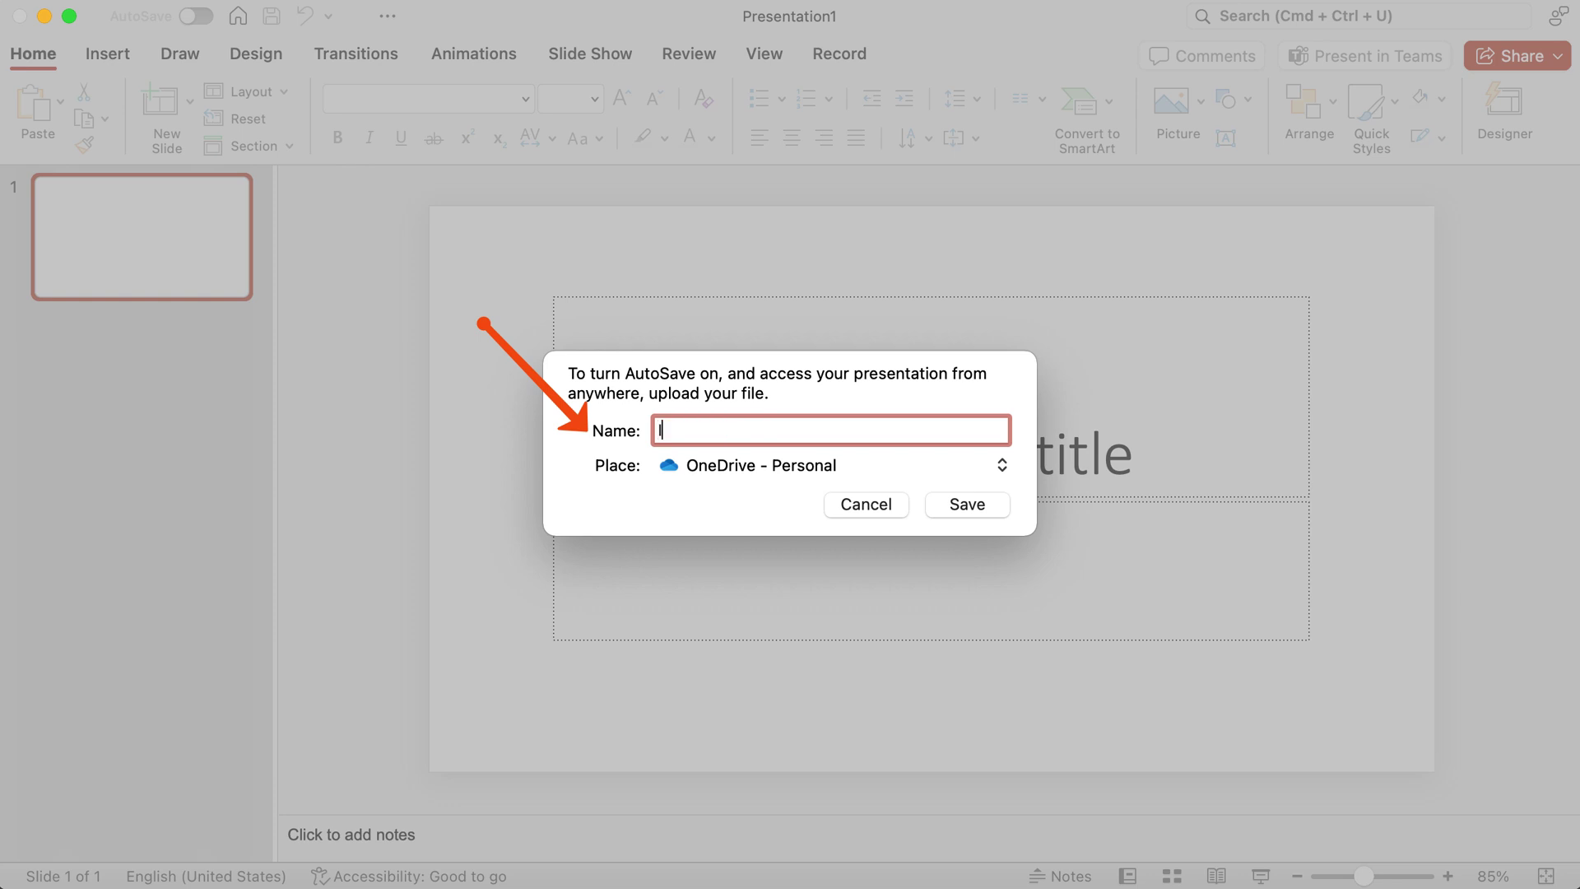
pyautogui.write('Interface')
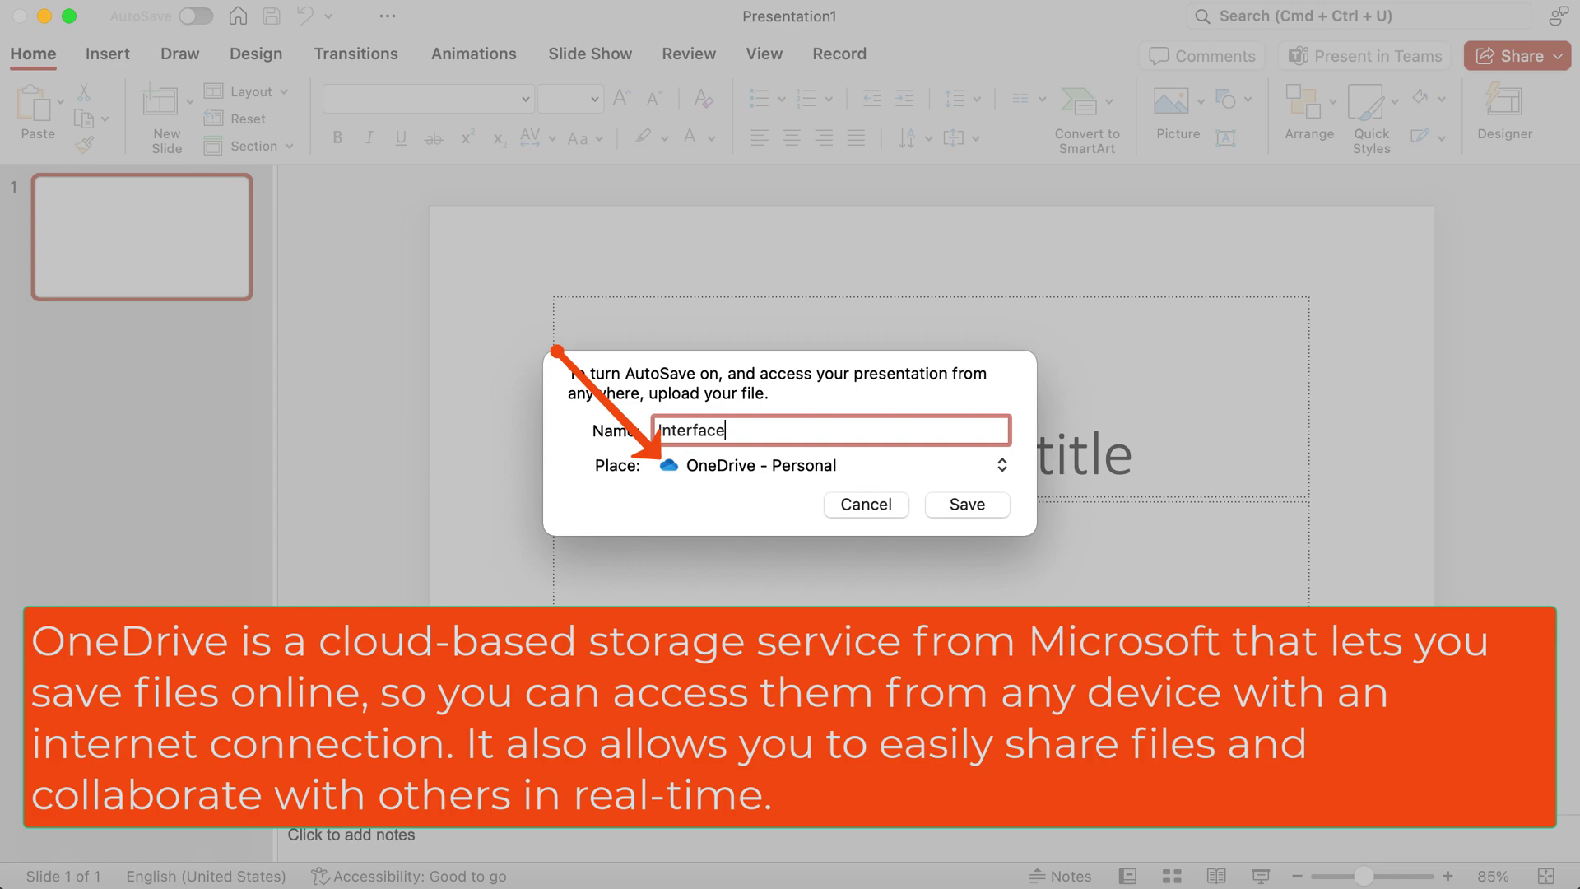
pyautogui.click(967, 503)
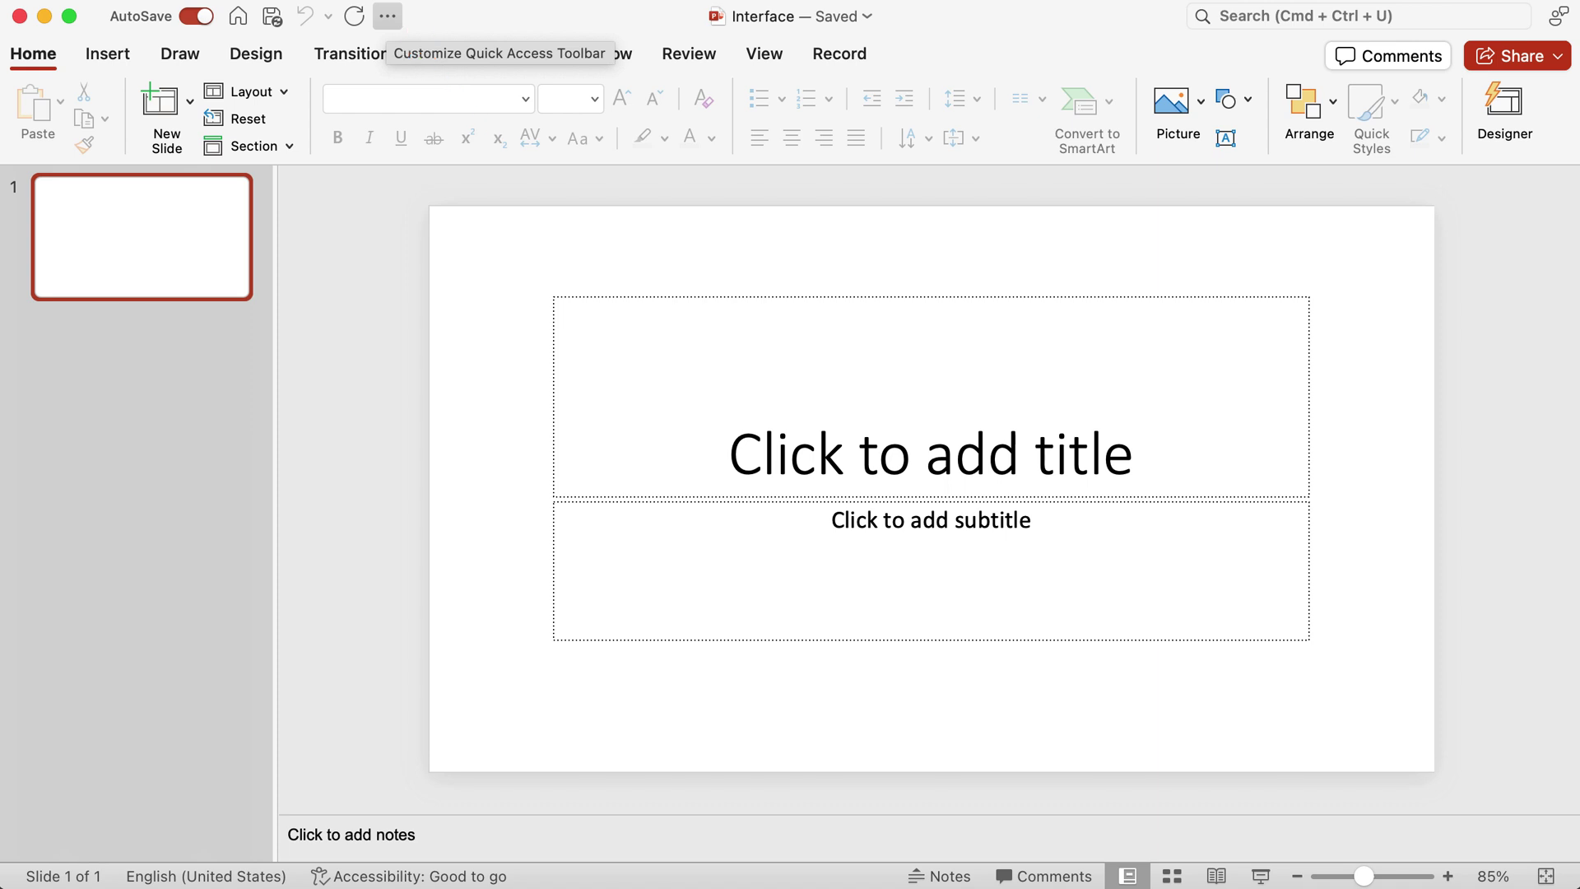
# Step: Add Print to the Quick Access Toolbar and reopen the customize menu to check it is ticked
pyautogui.click(387, 16)
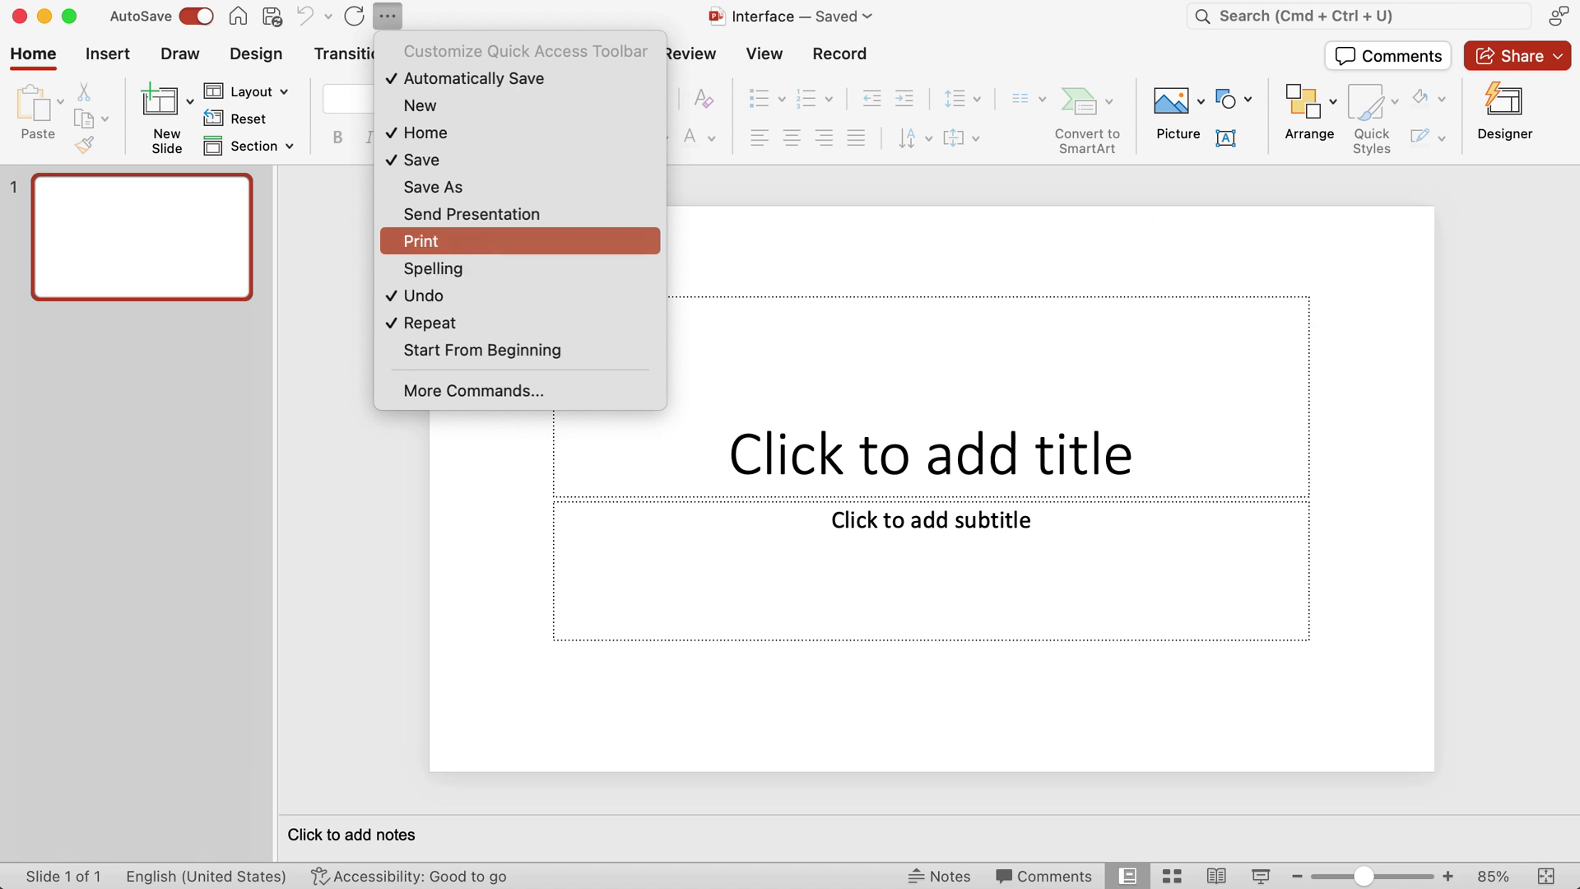
pyautogui.click(392, 241)
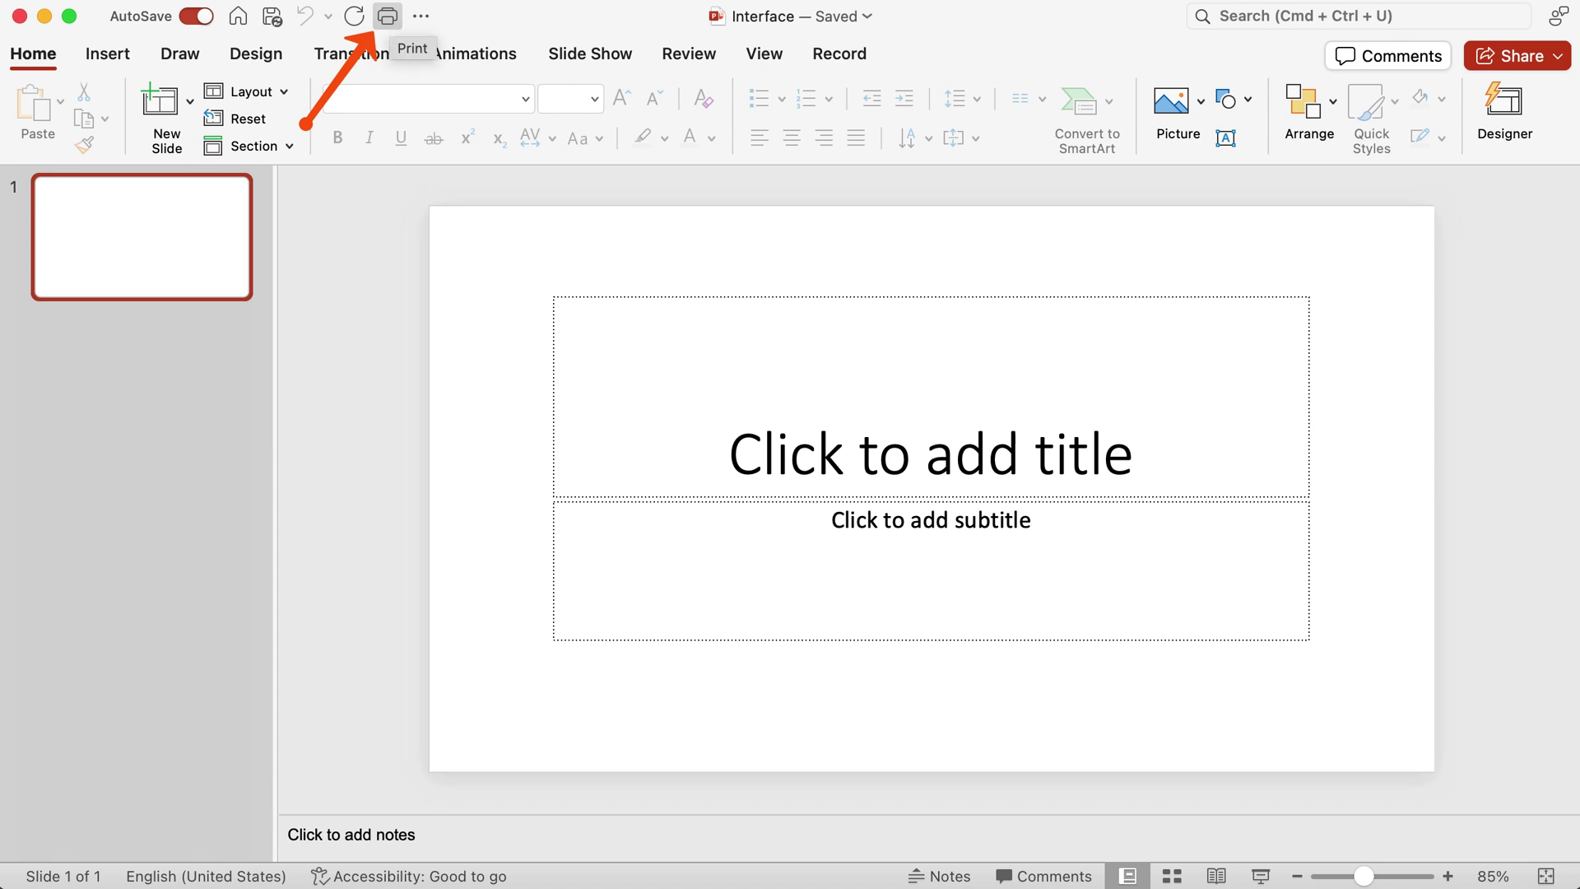
pyautogui.click(420, 16)
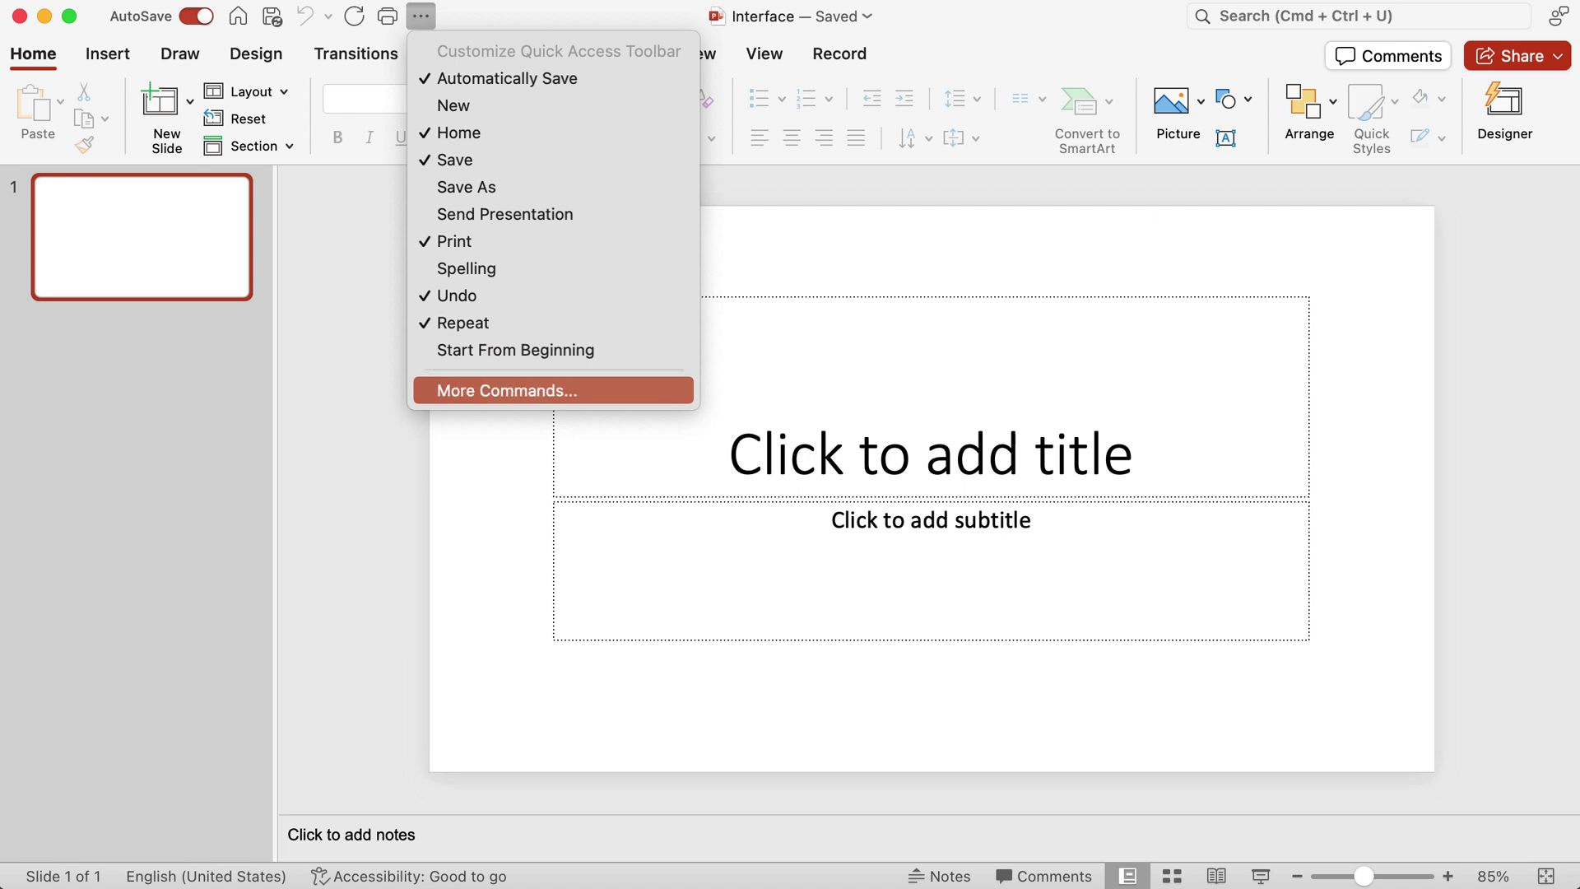
# Step: Add Cut from Popular Commands to the Quick Access Toolbar in More Commands and save
pyautogui.click(434, 391)
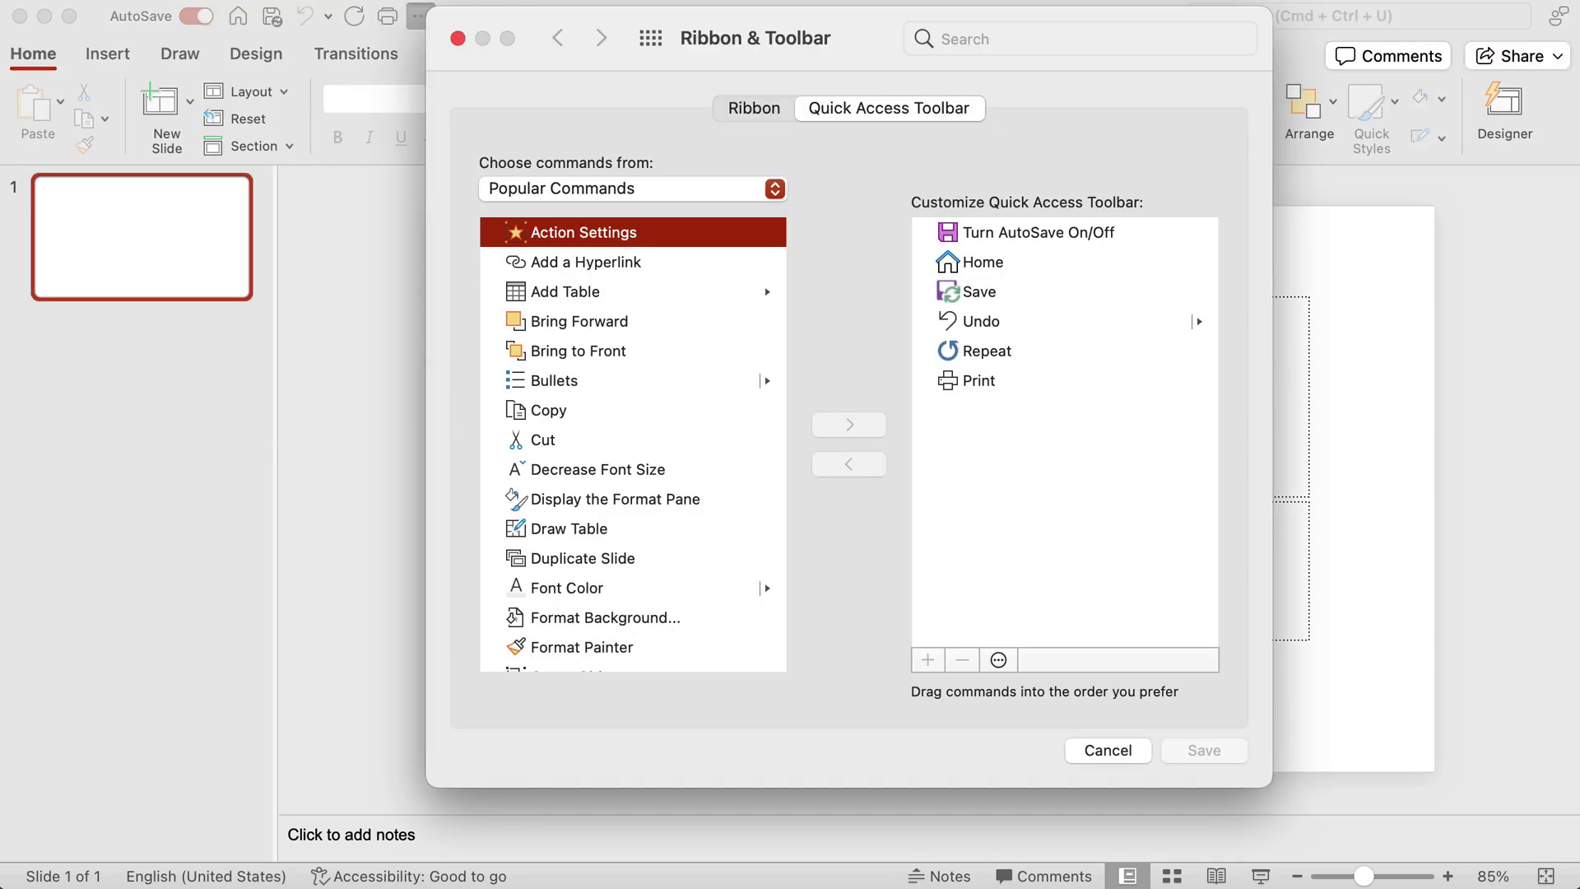
pyautogui.click(775, 189)
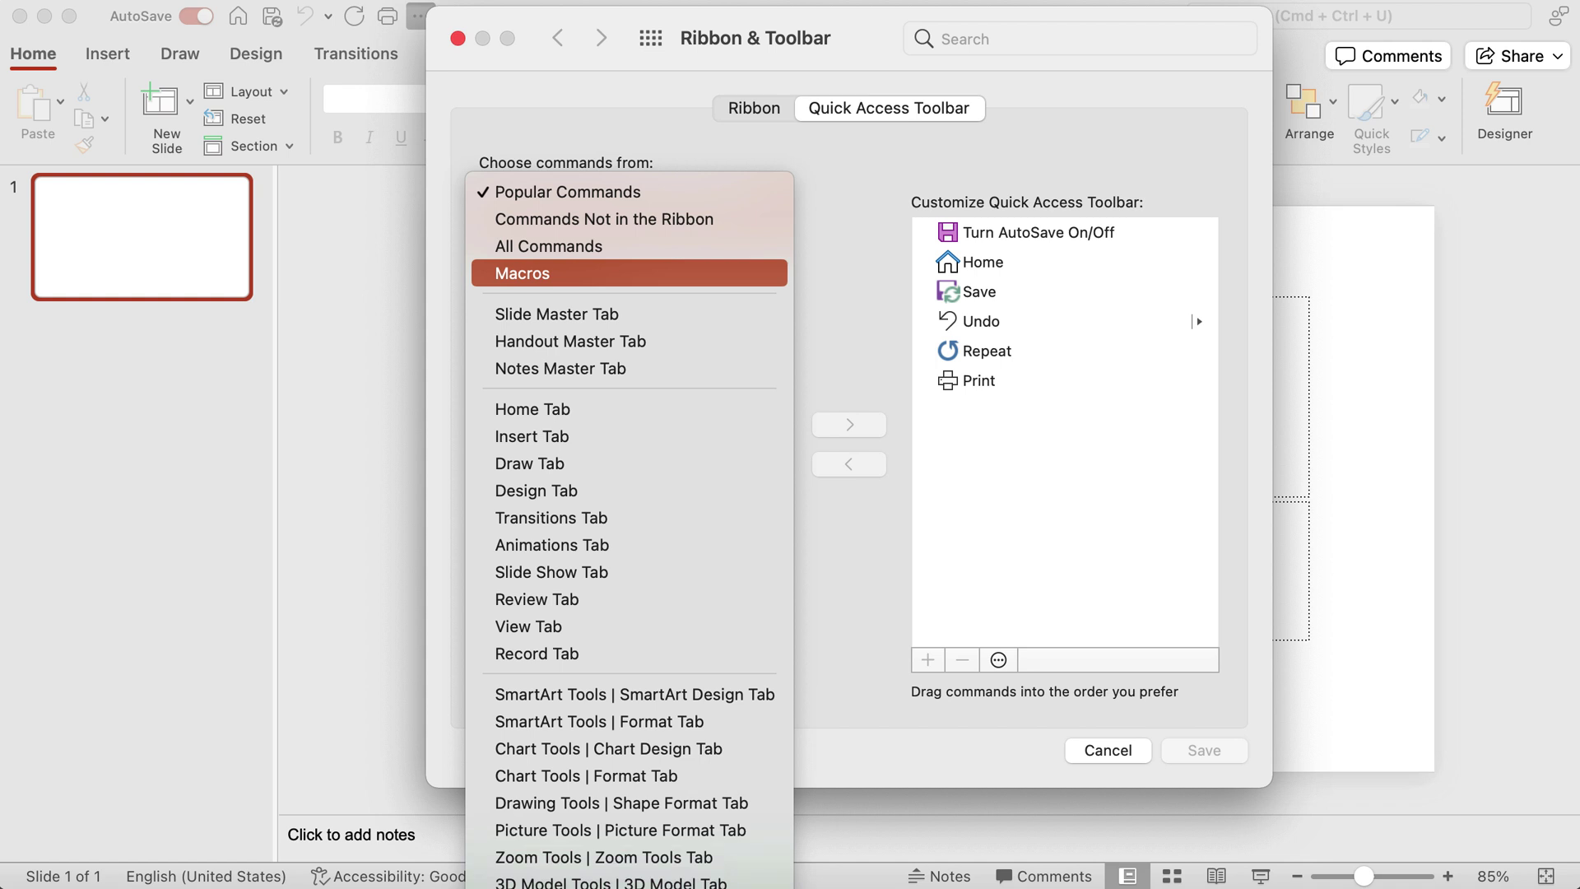
pyautogui.press('Escape')
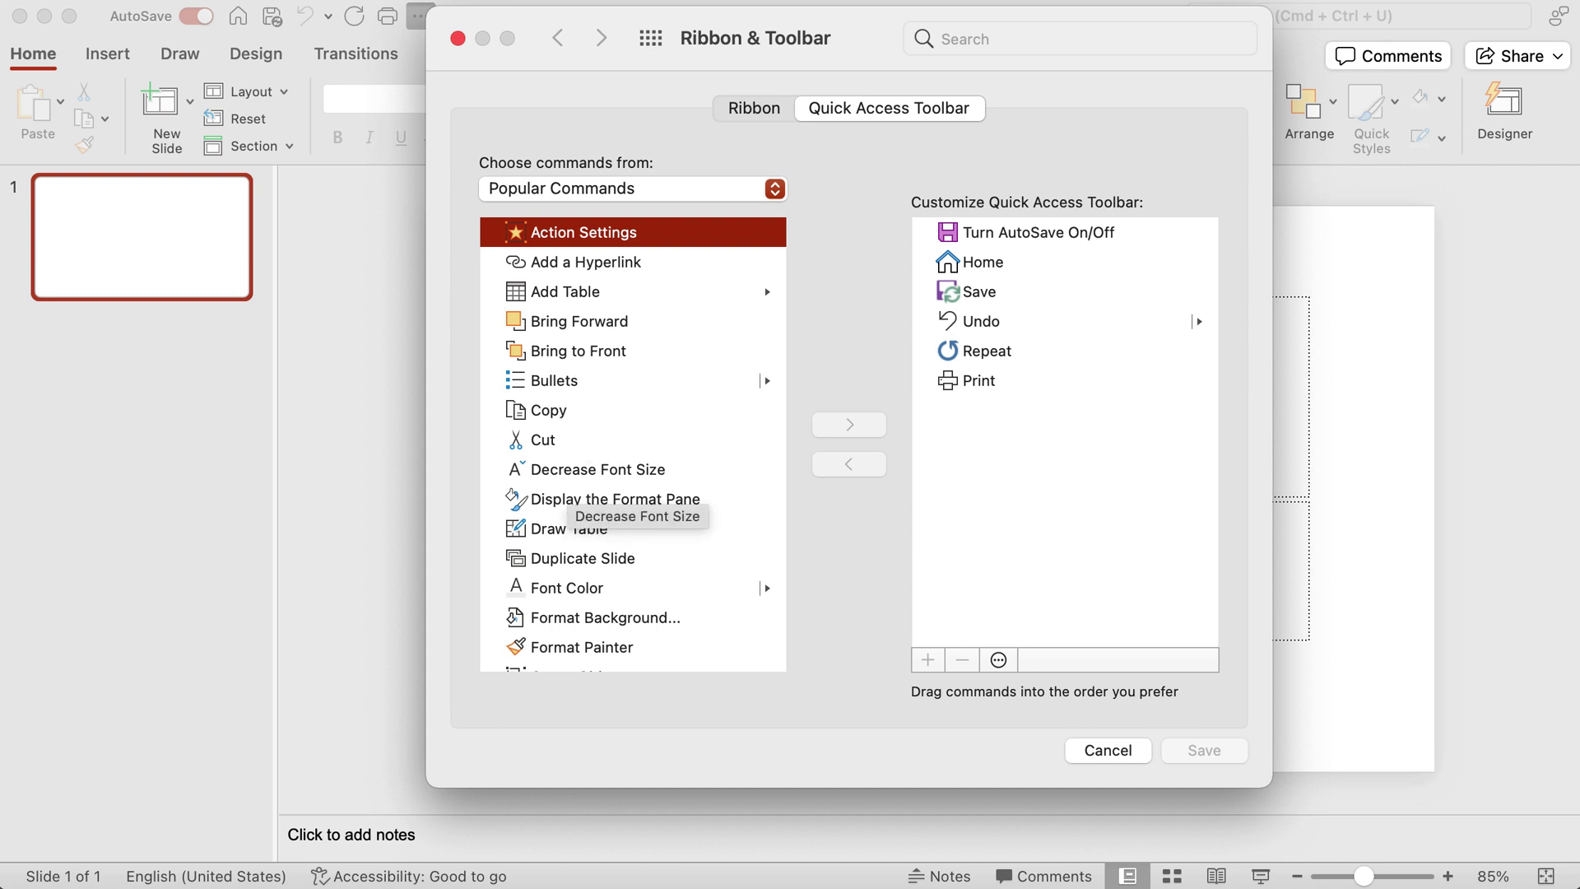
pyautogui.click(539, 440)
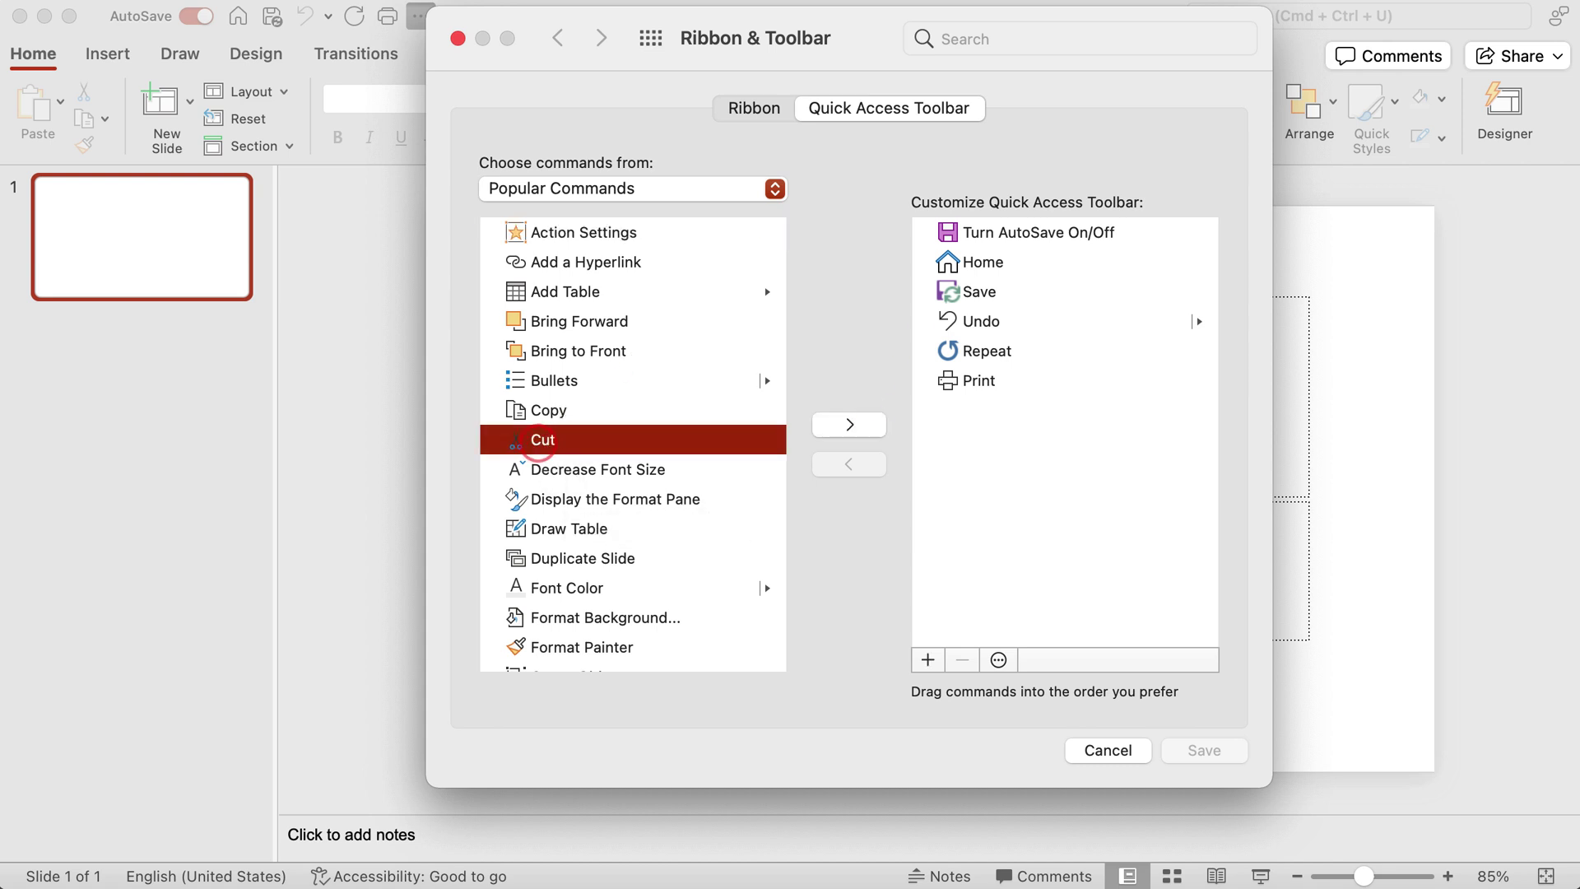
pyautogui.click(849, 424)
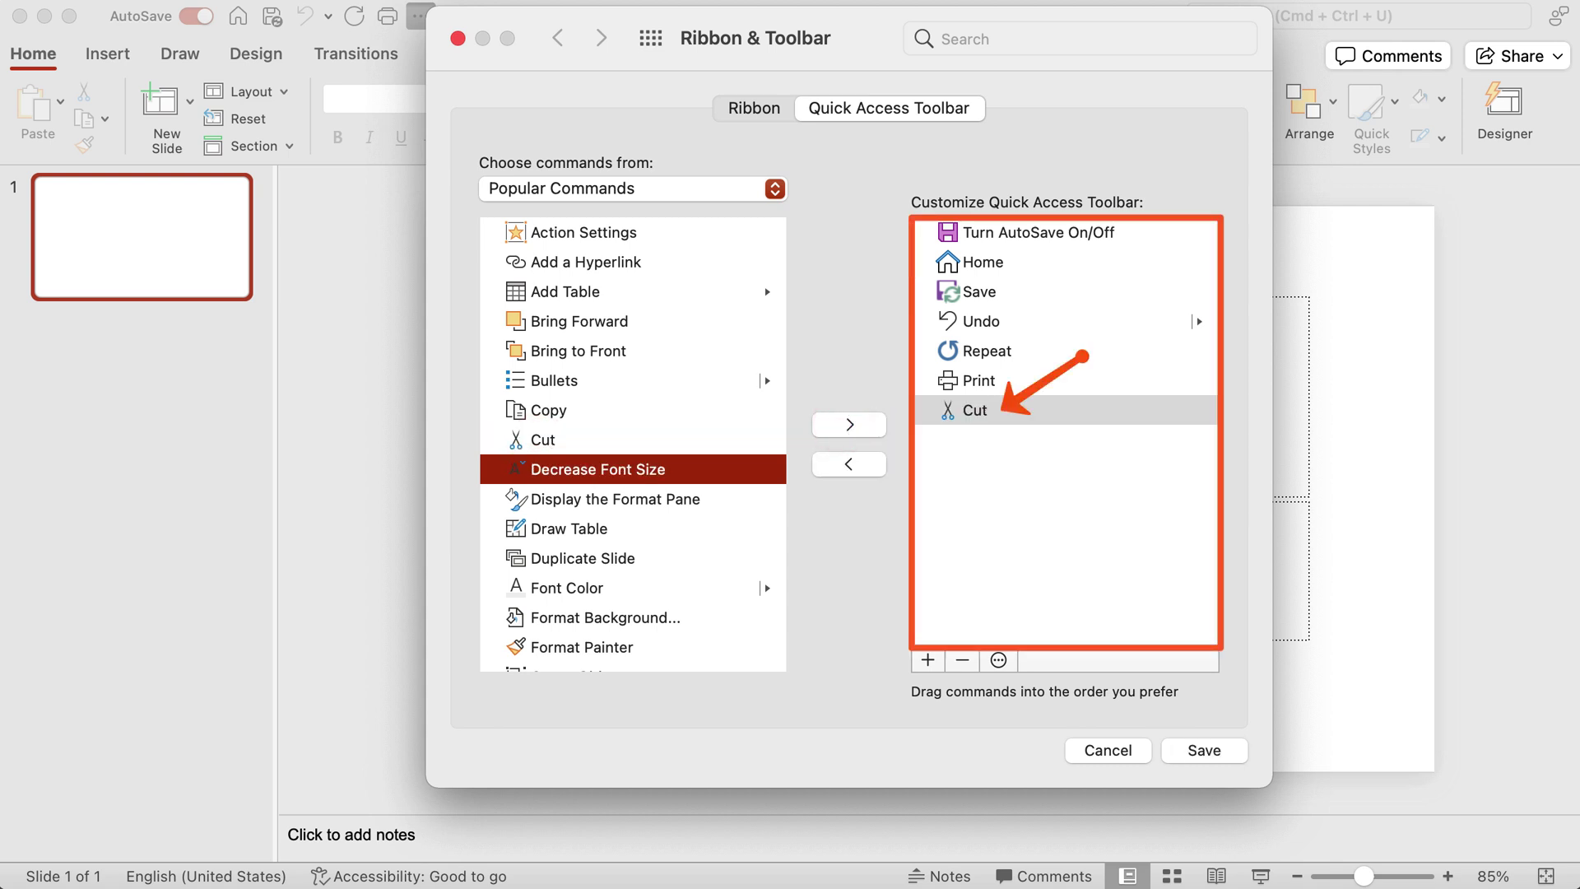
pyautogui.click(1191, 750)
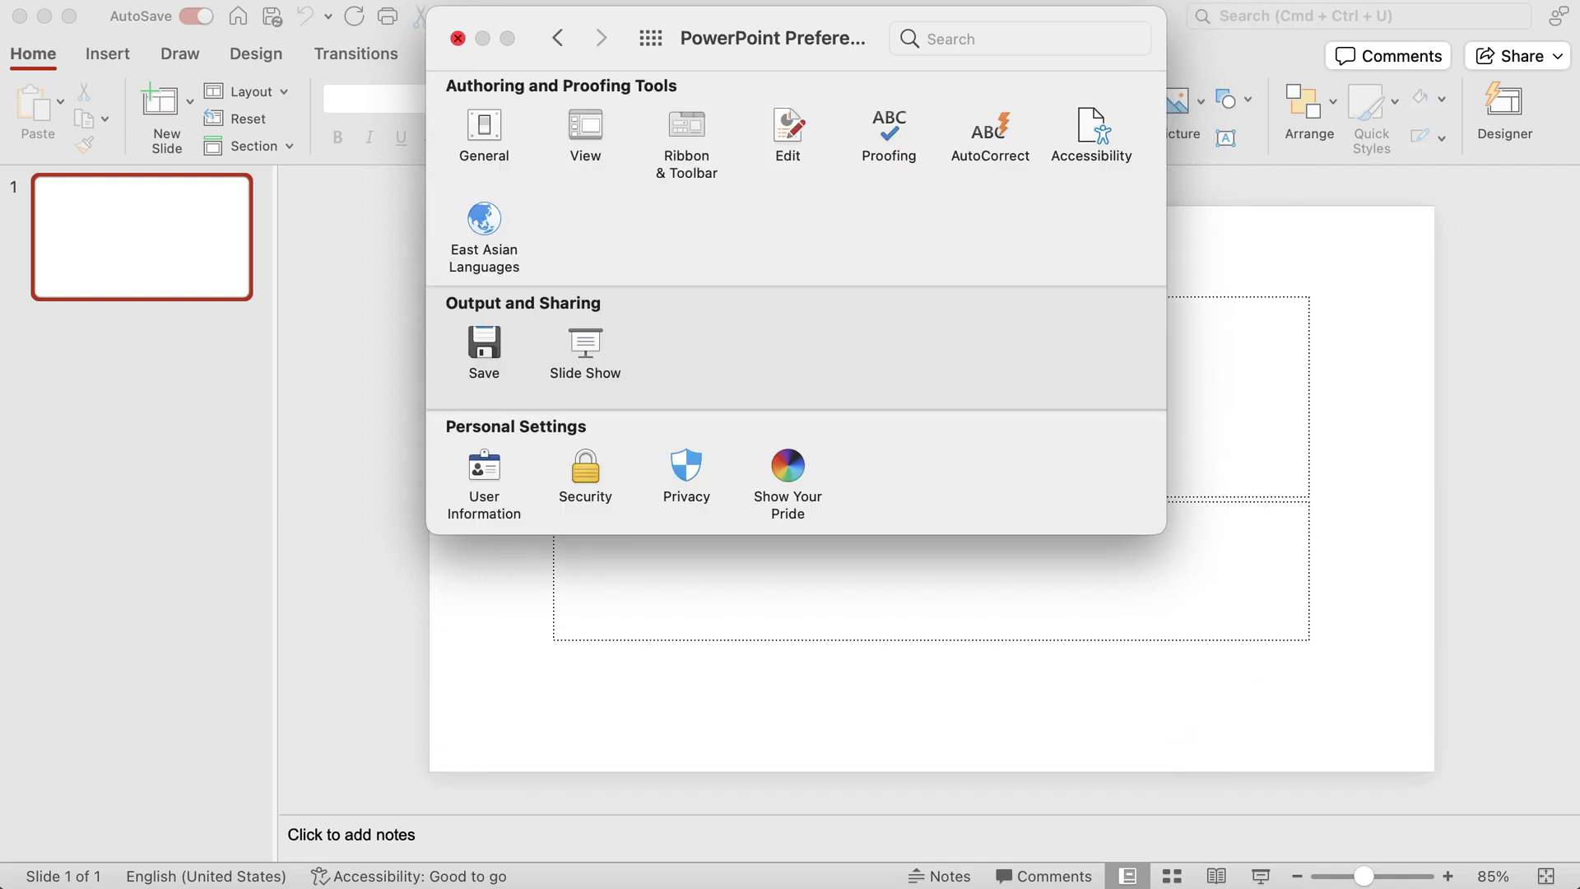
pyautogui.click(458, 38)
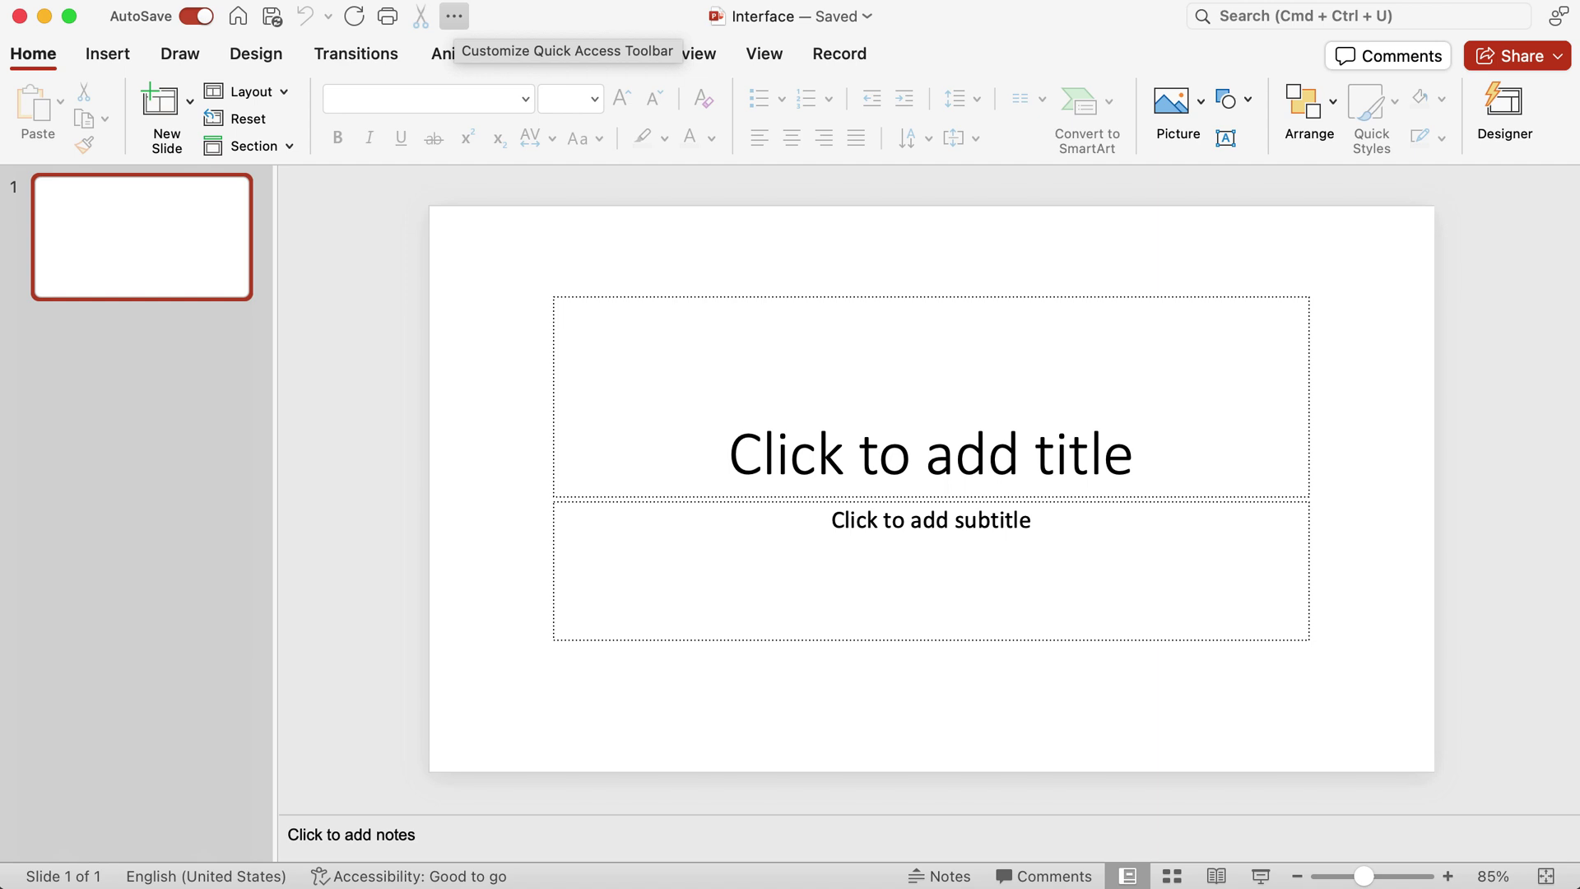
pyautogui.click(455, 16)
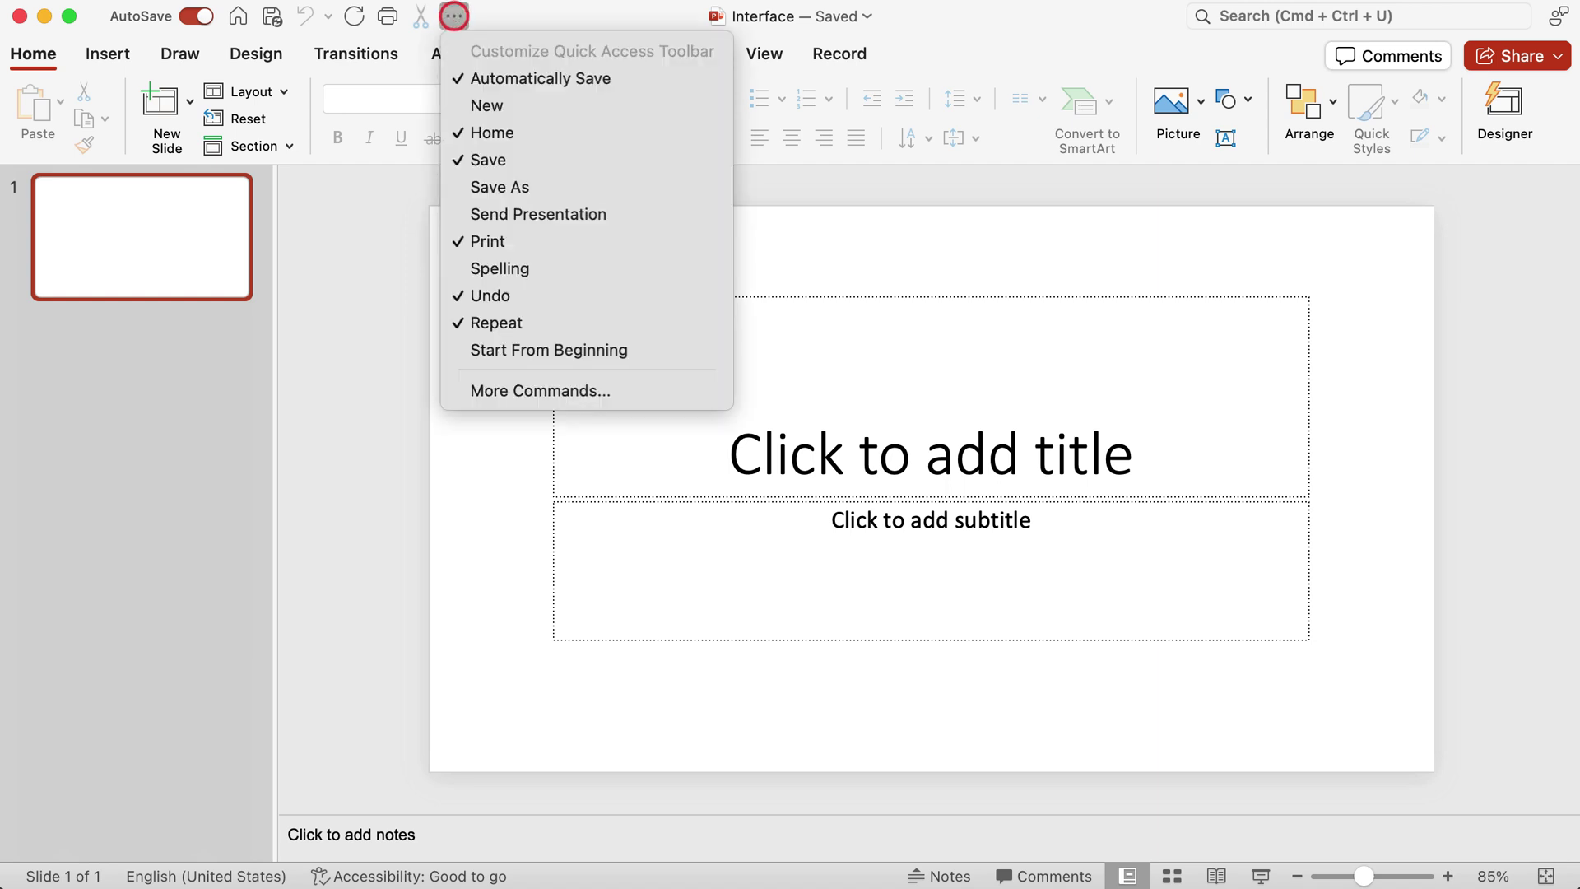
pyautogui.click(510, 390)
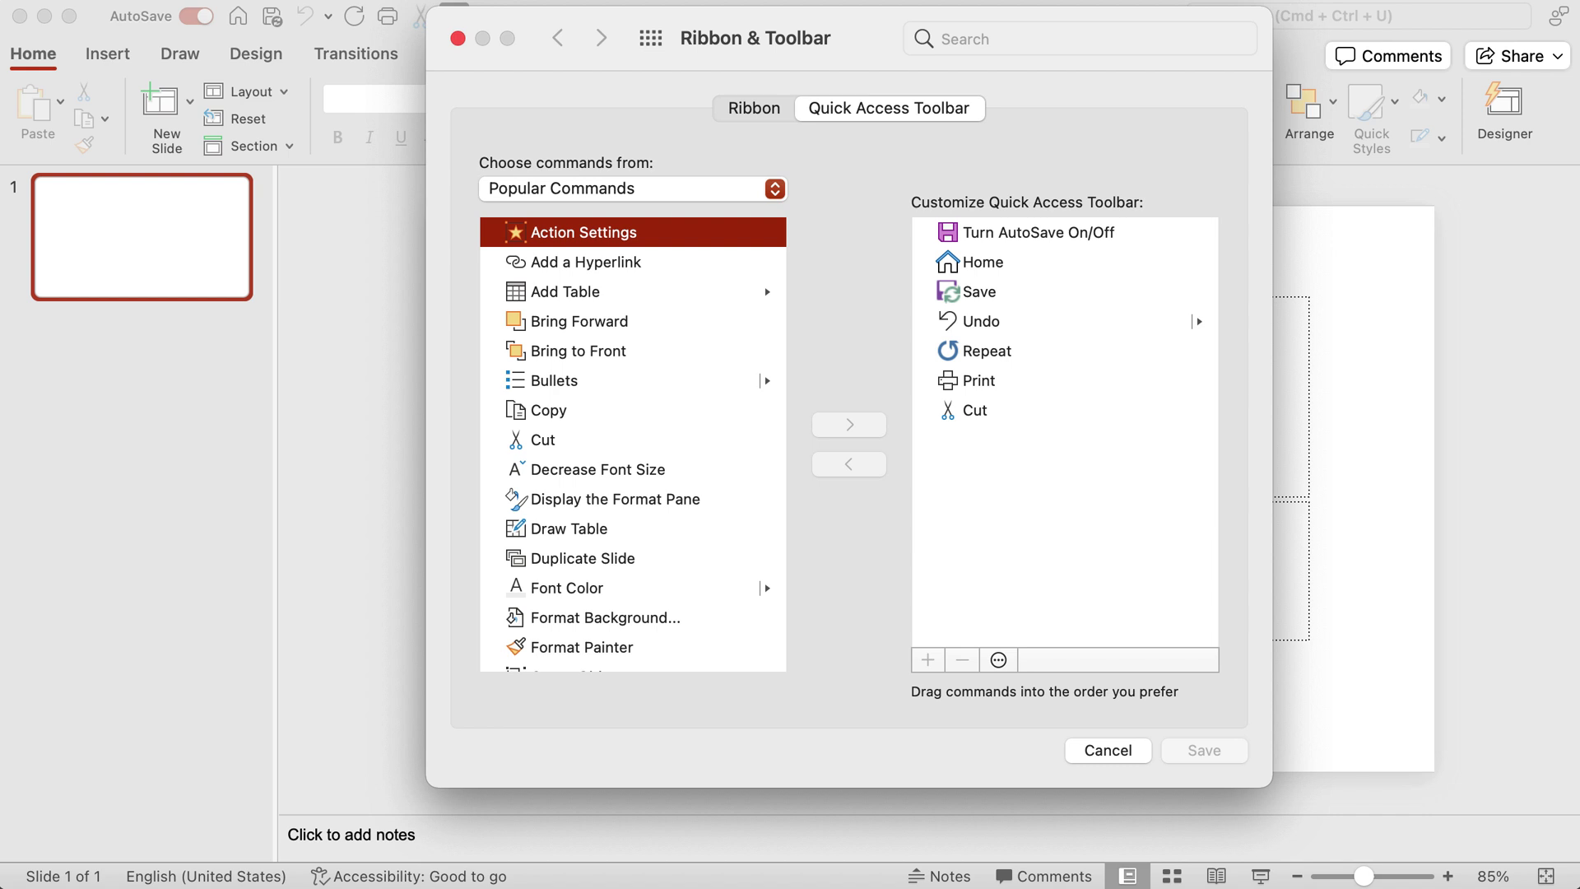
pyautogui.click(754, 108)
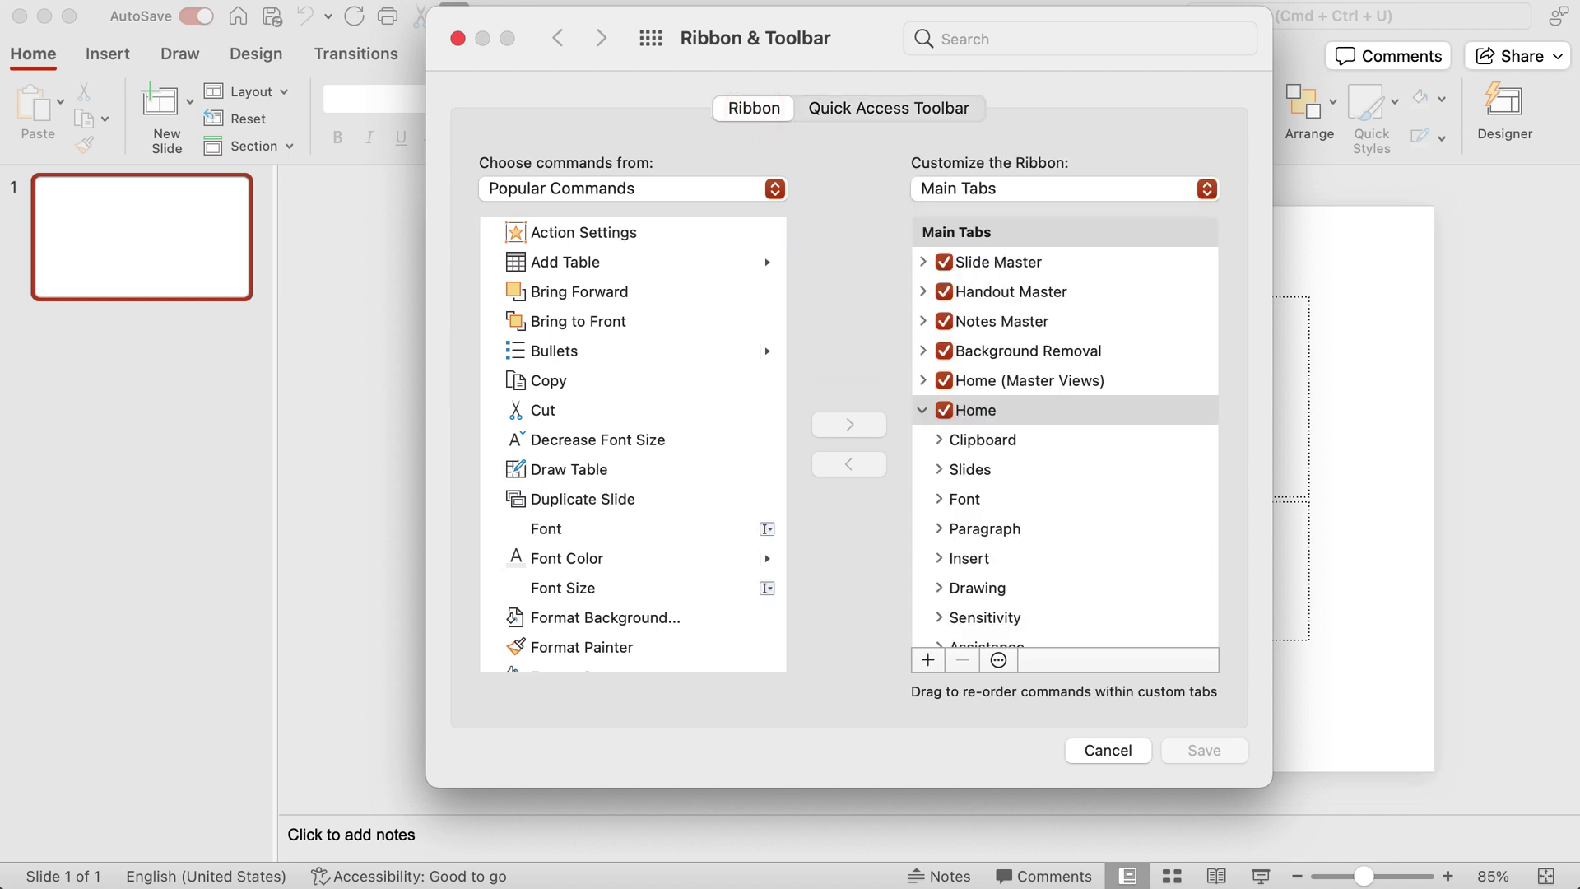
pyautogui.click(1097, 748)
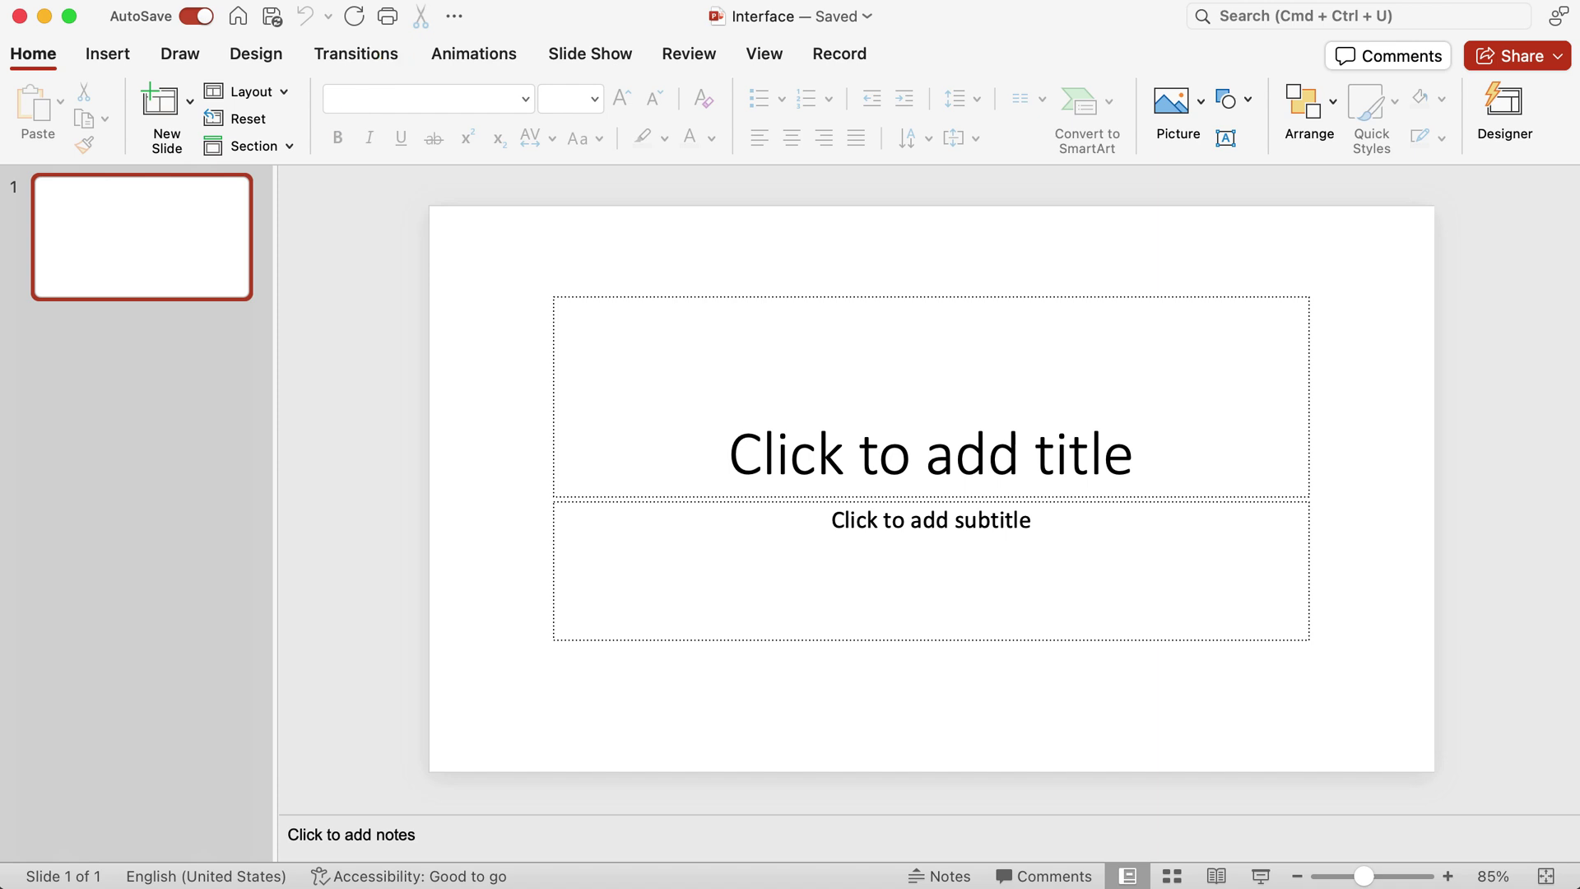
# Step: Use 'Reset only Quick Access Toolbar' in More Commands, confirm Yes, and save the defaults
pyautogui.click(454, 15)
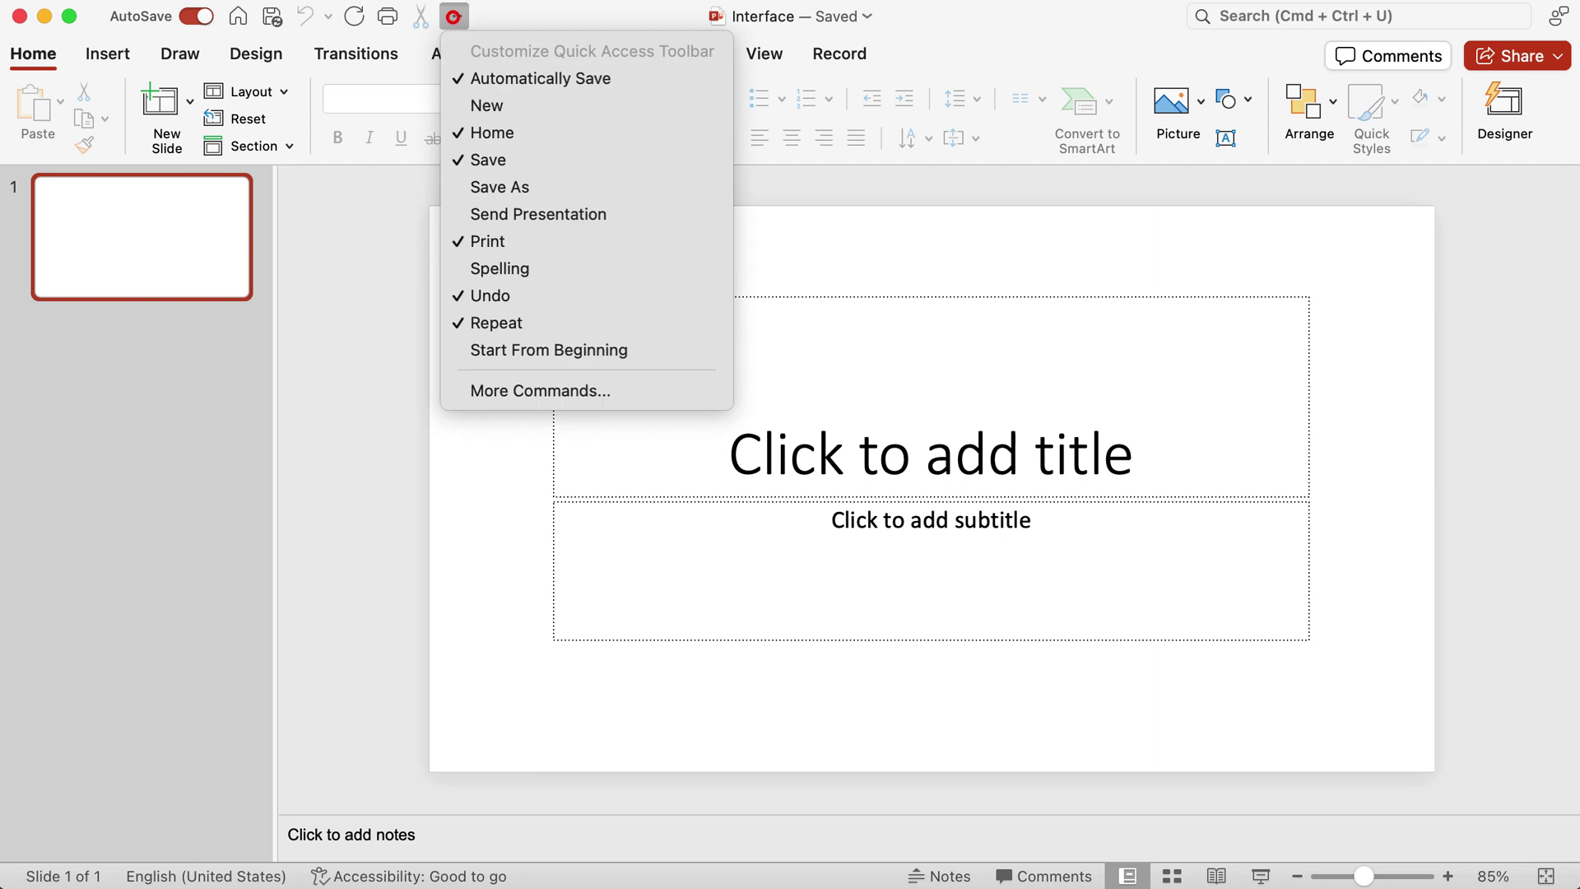
pyautogui.click(498, 393)
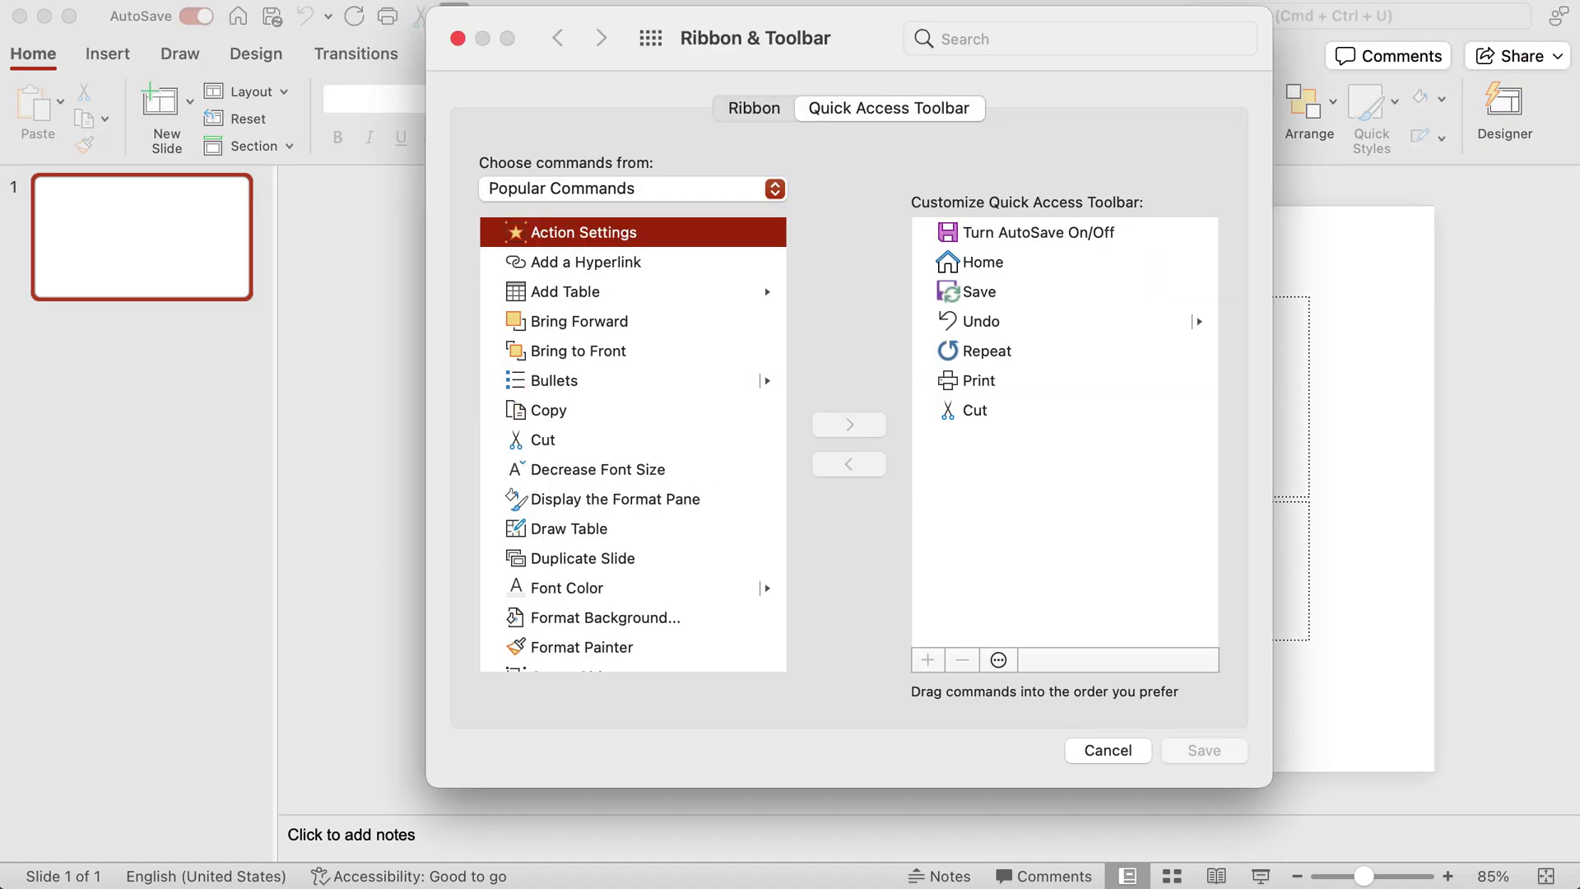
pyautogui.click(950, 380)
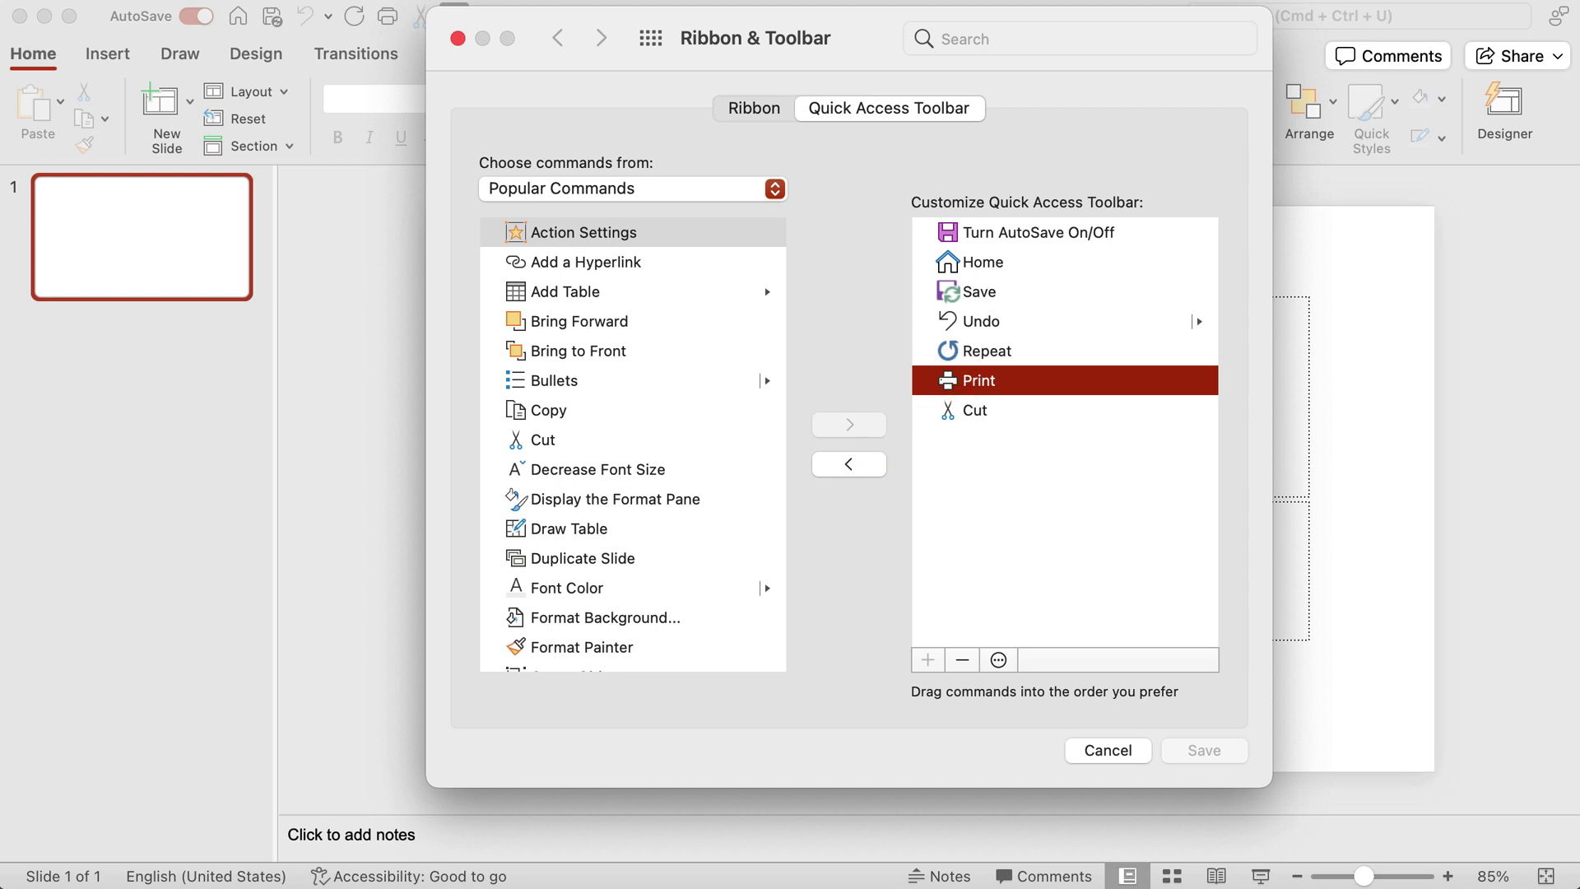
pyautogui.click(988, 573)
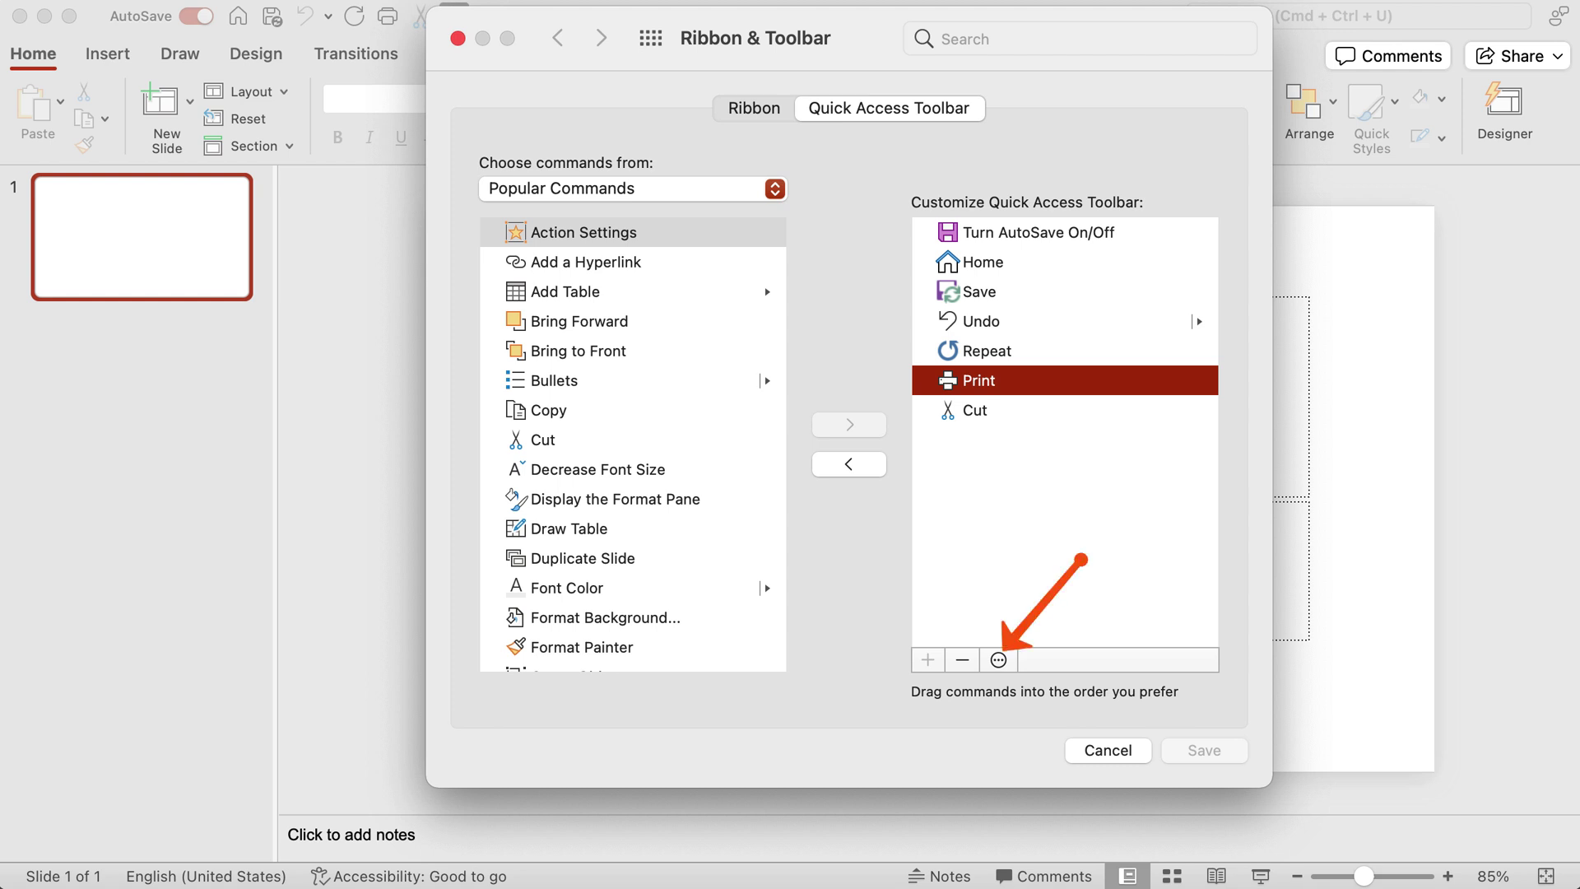
pyautogui.click(998, 660)
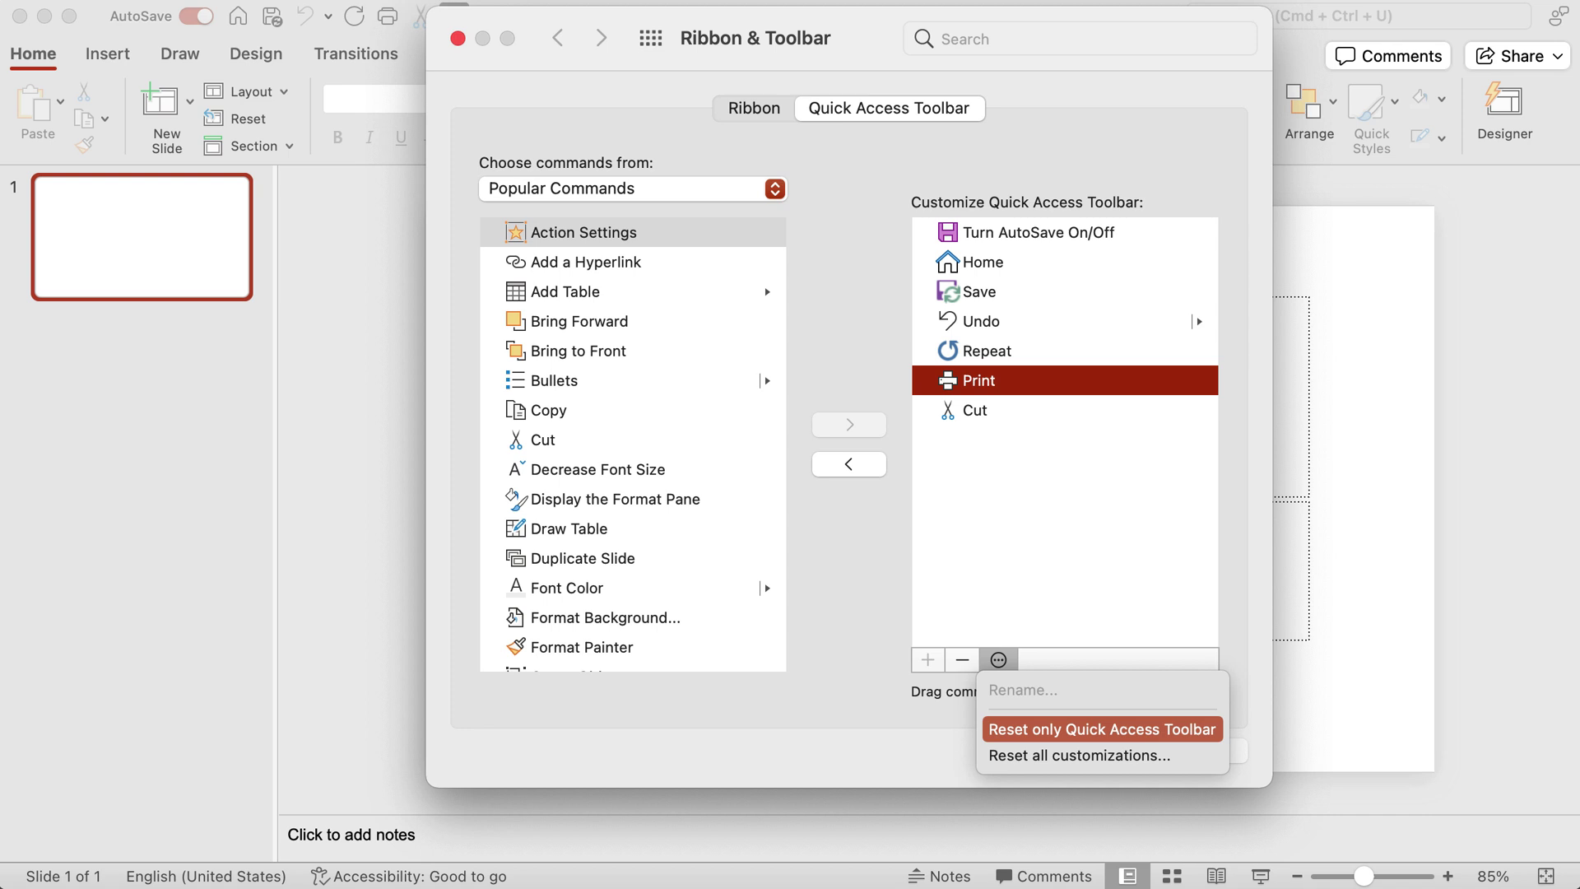
pyautogui.click(1013, 728)
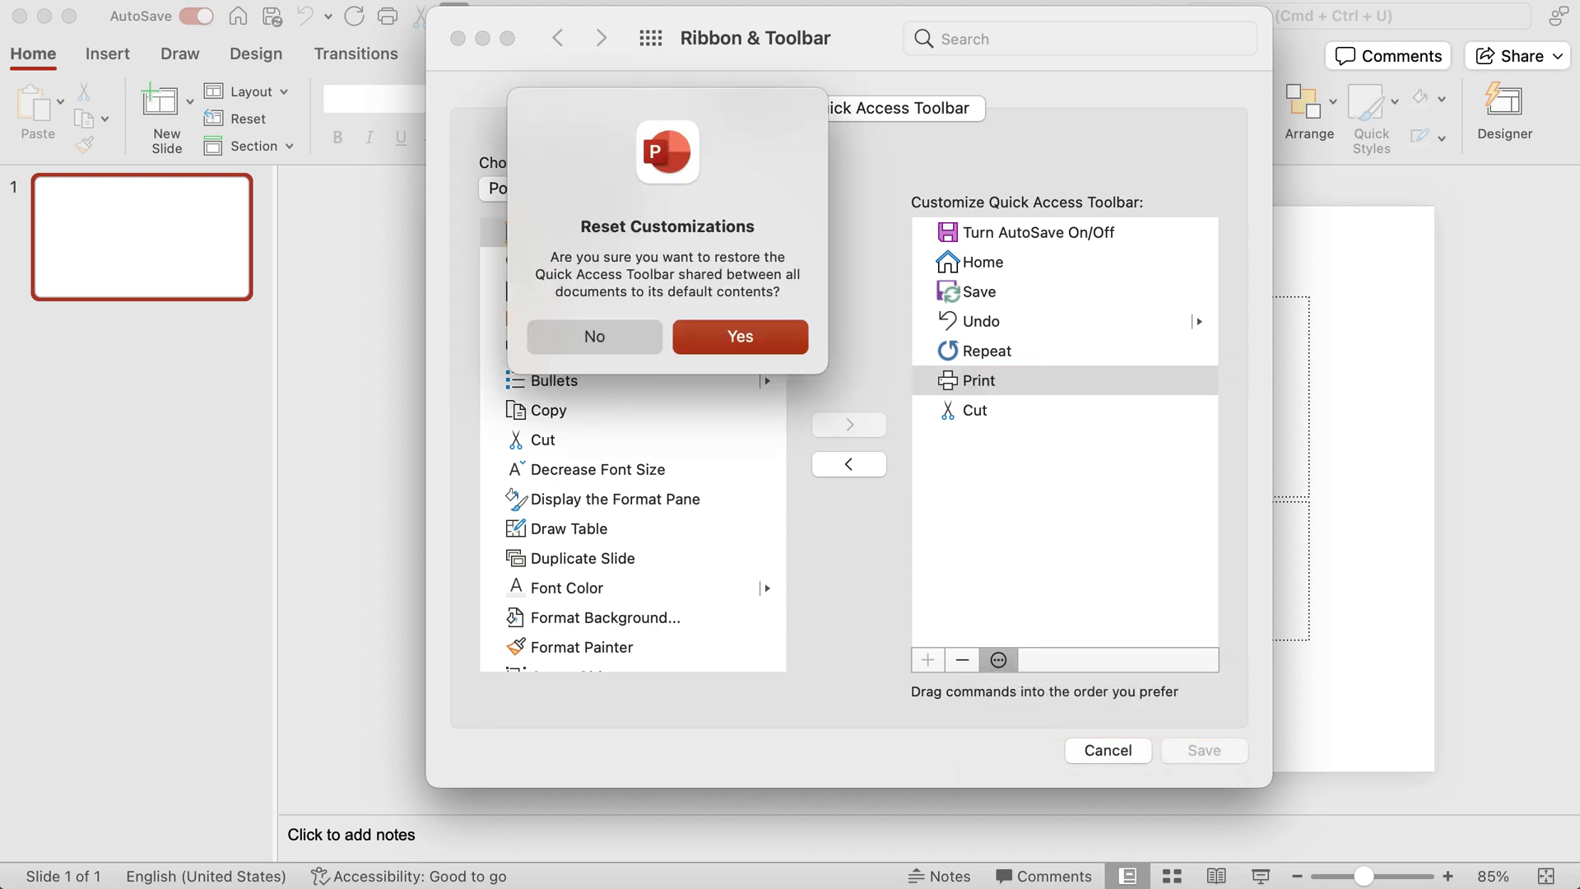
pyautogui.click(738, 331)
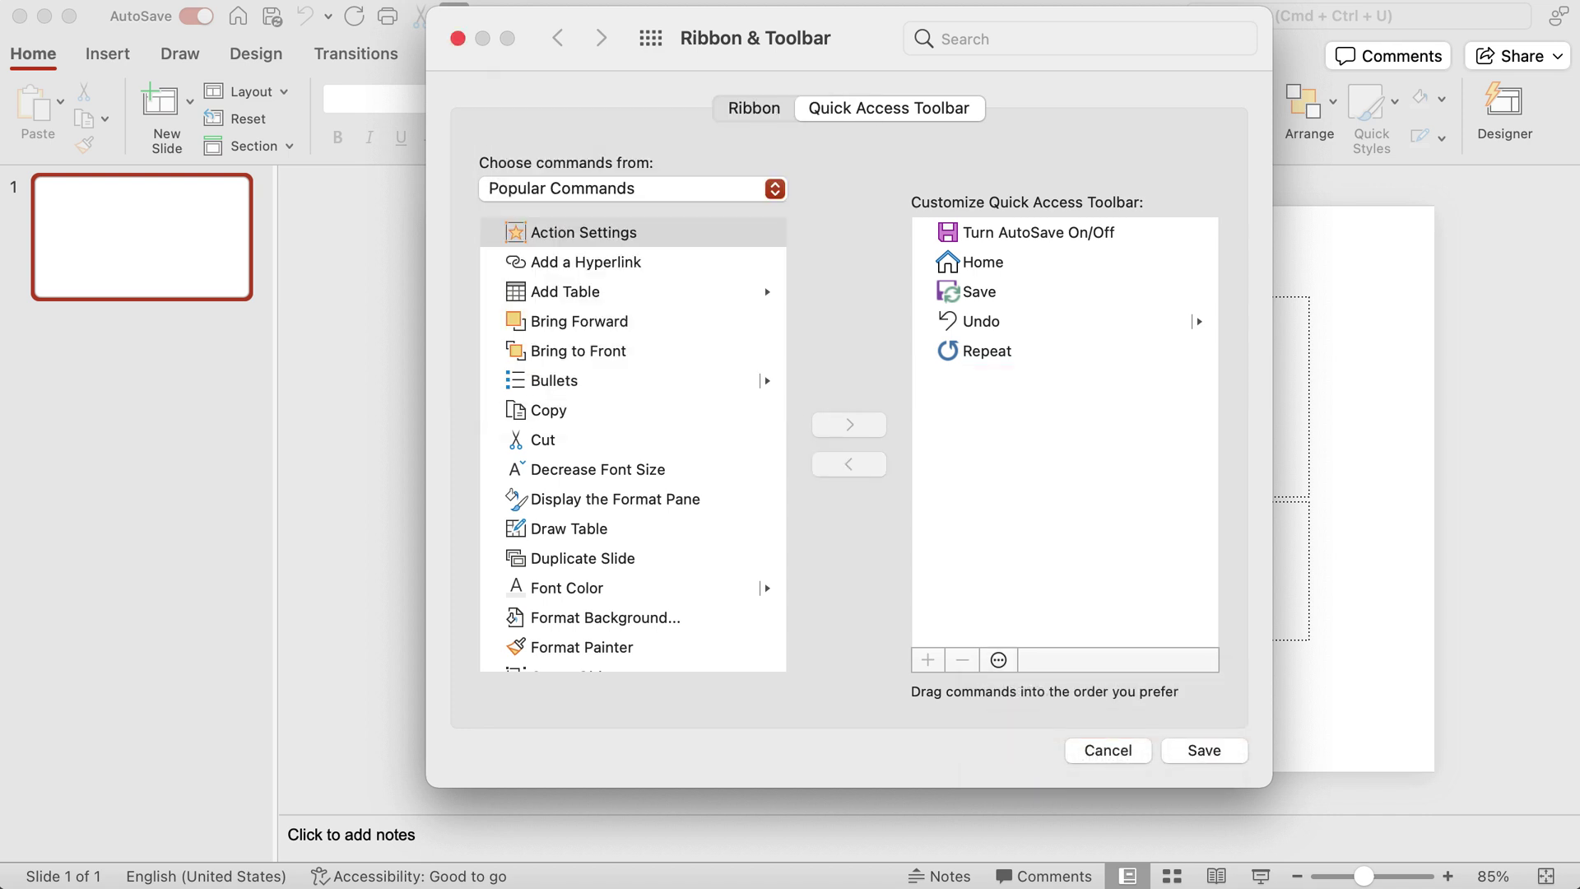
pyautogui.click(1184, 749)
pyautogui.press('super+w')
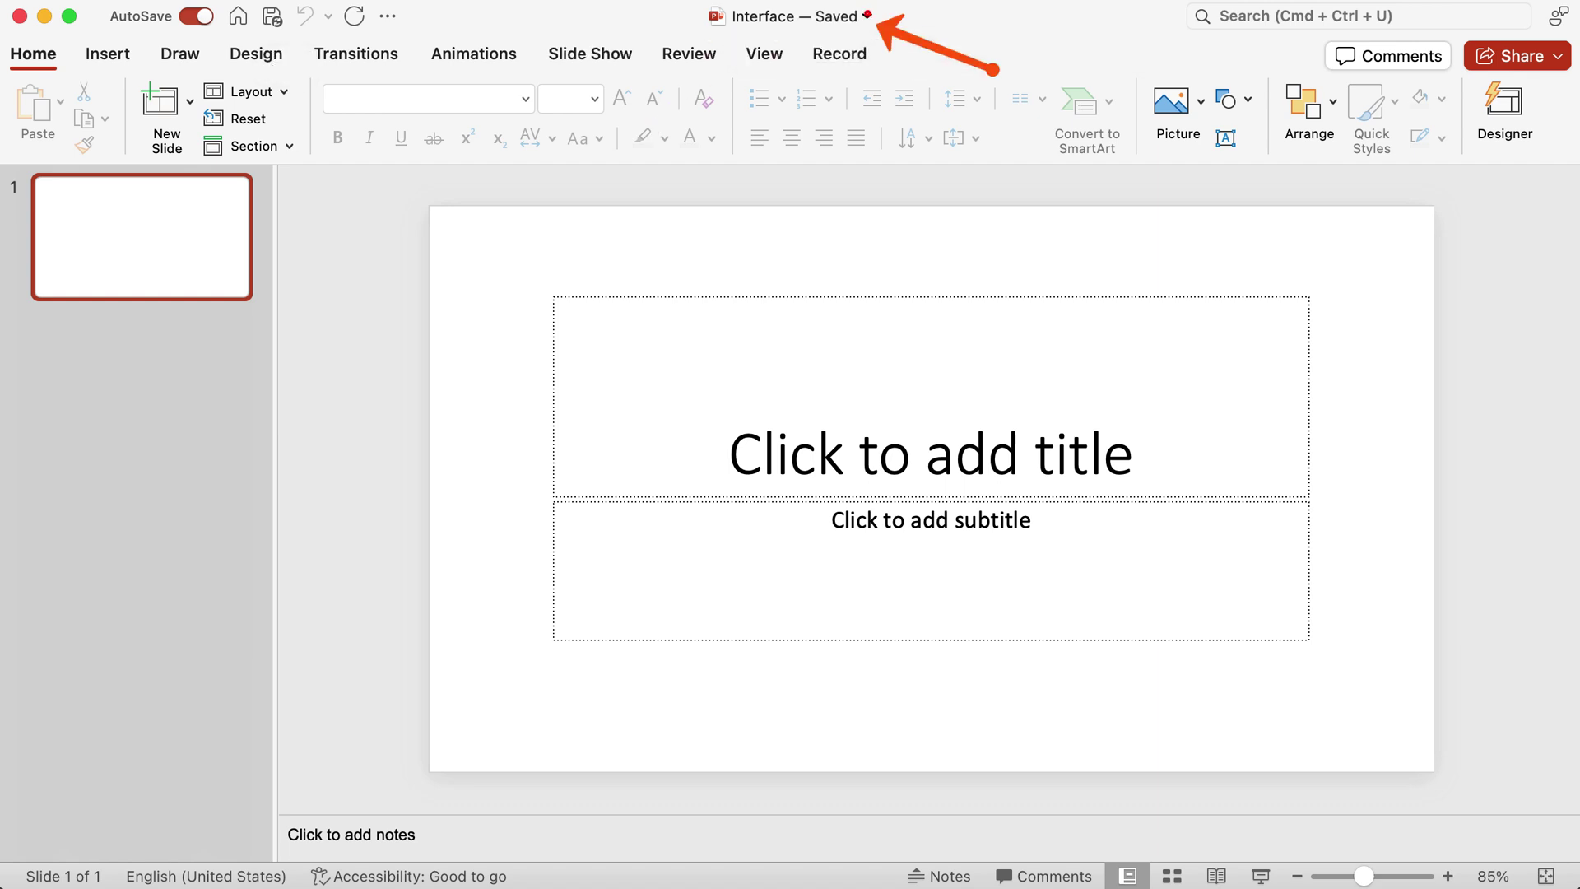
pyautogui.click(868, 16)
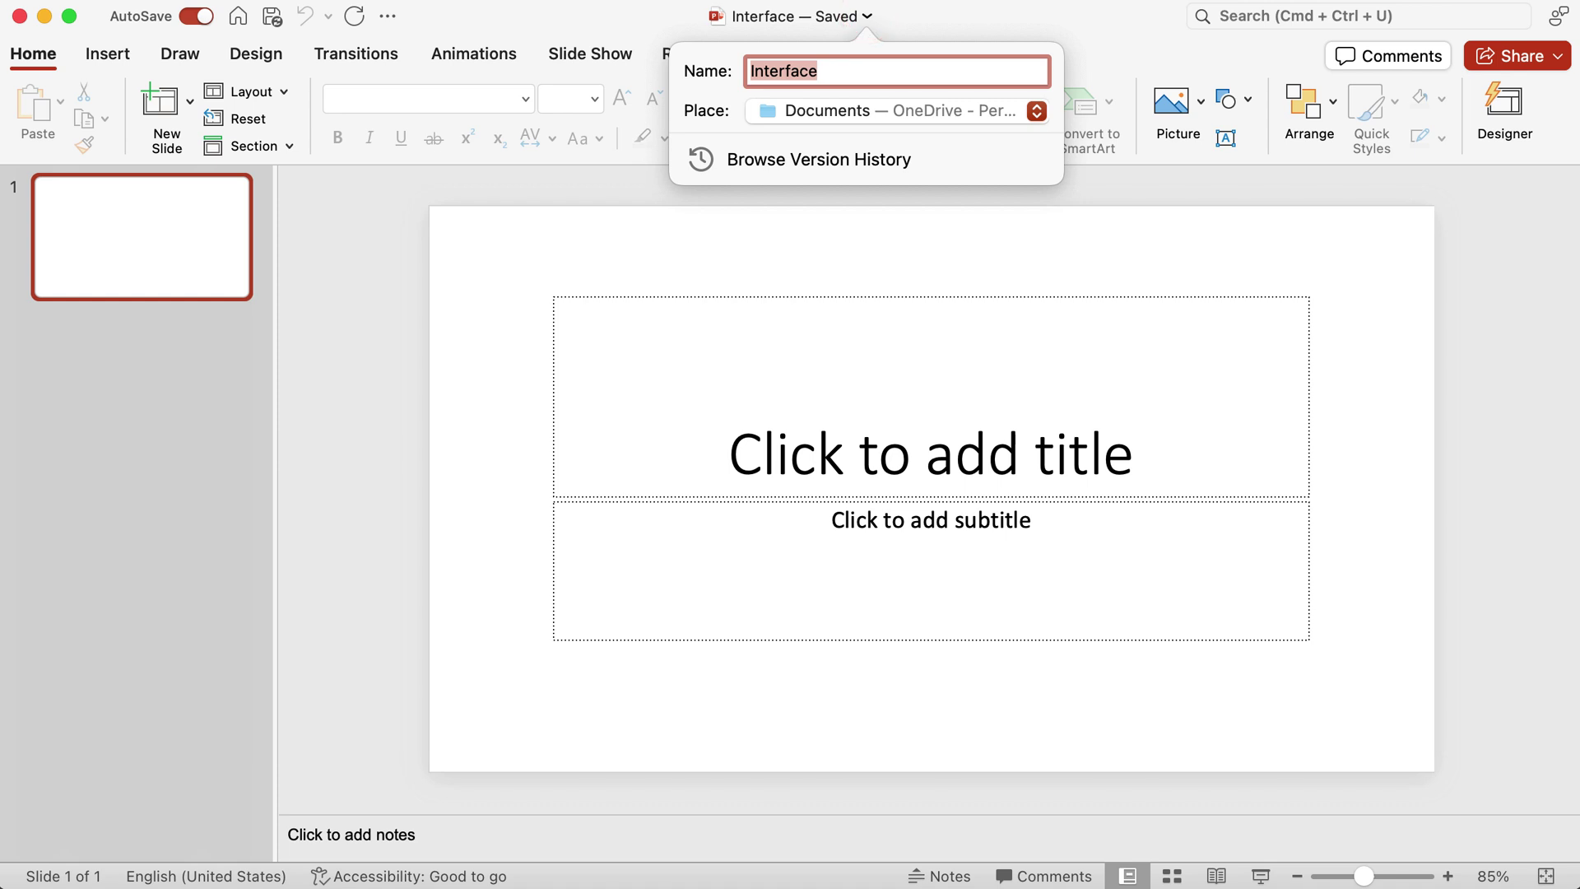
pyautogui.click(1036, 111)
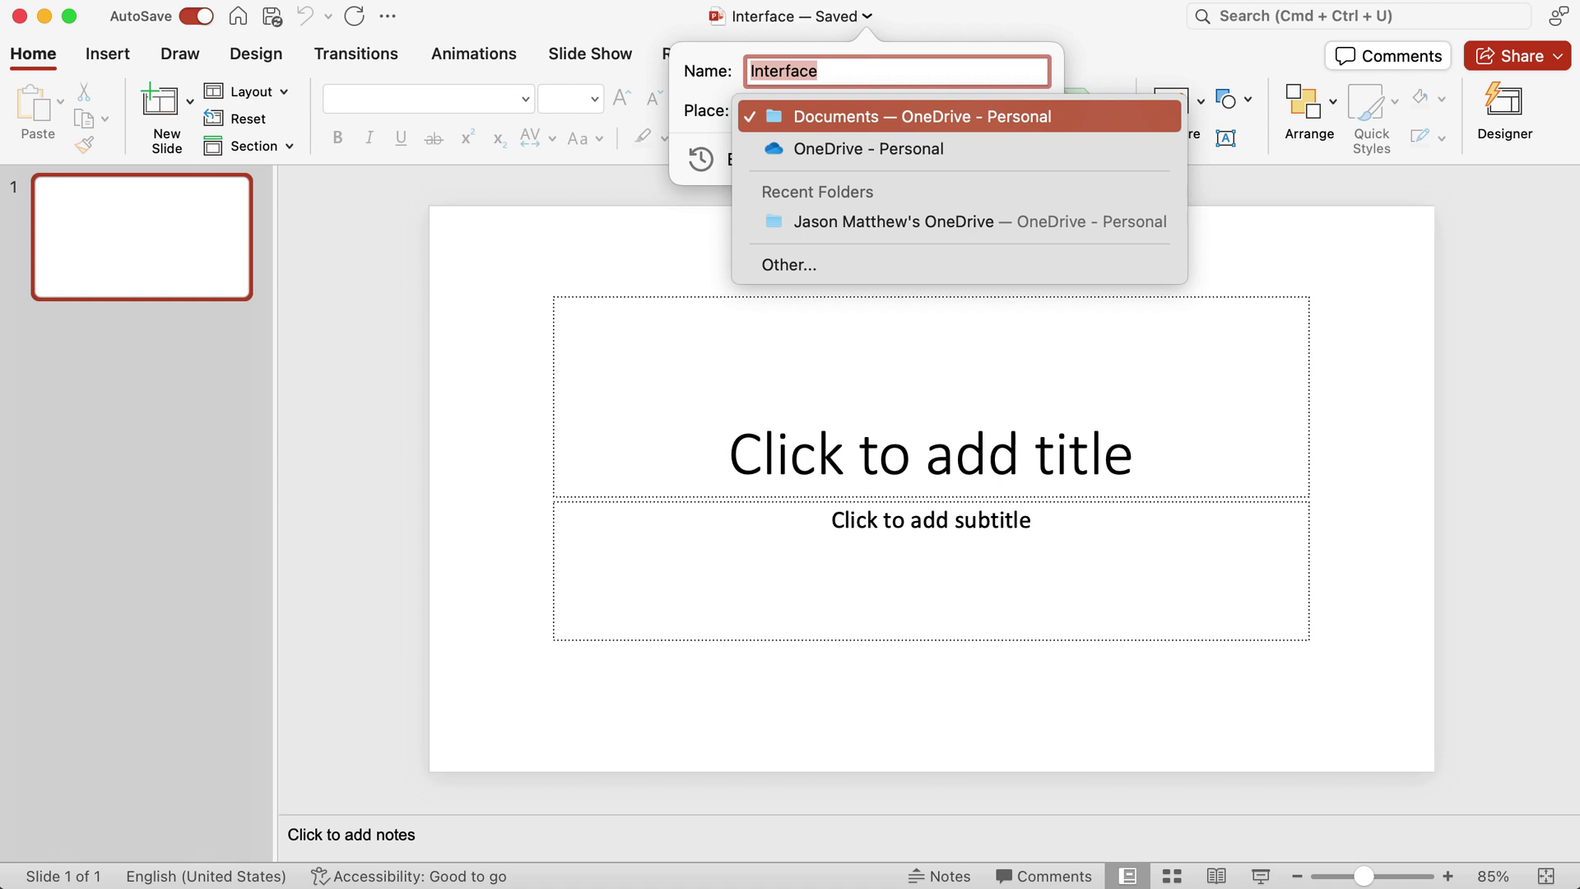
pyautogui.press('Escape')
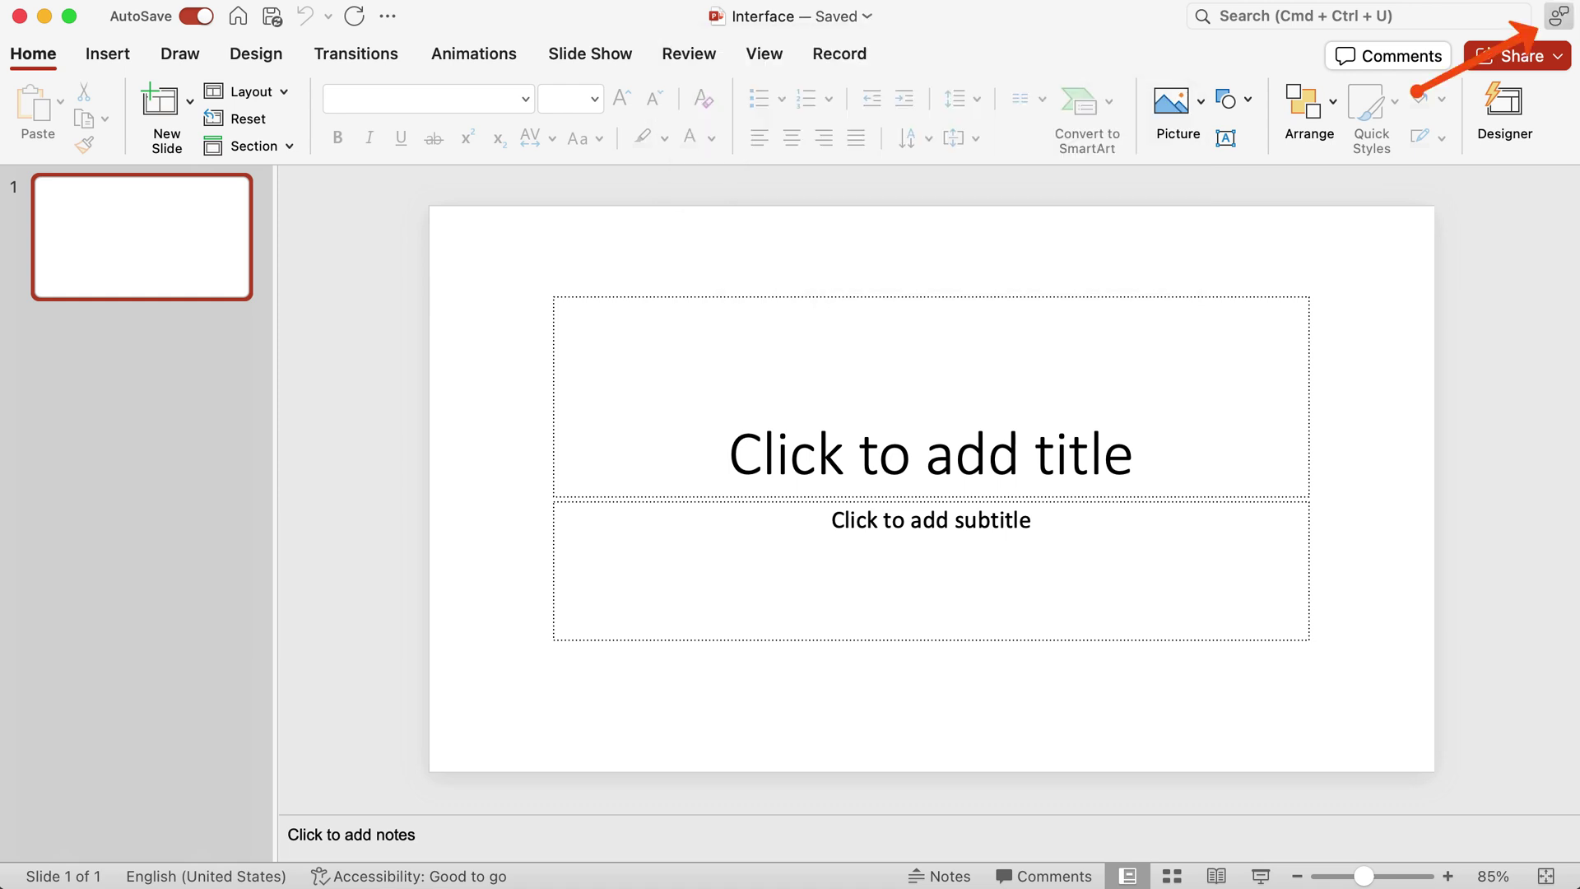
pyautogui.click(1558, 16)
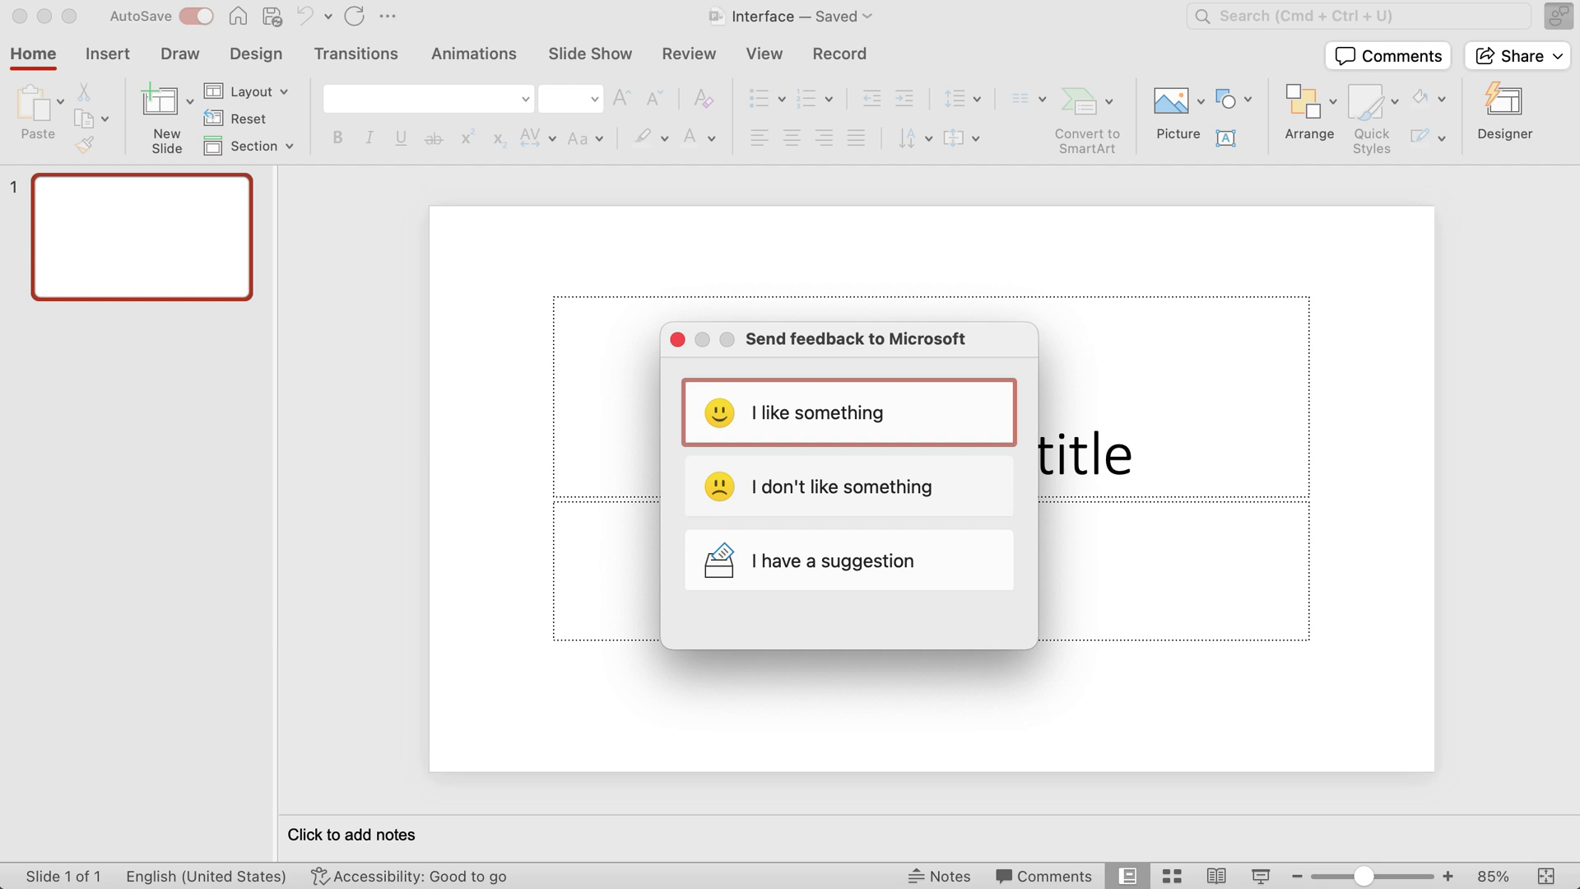
pyautogui.press('Escape')
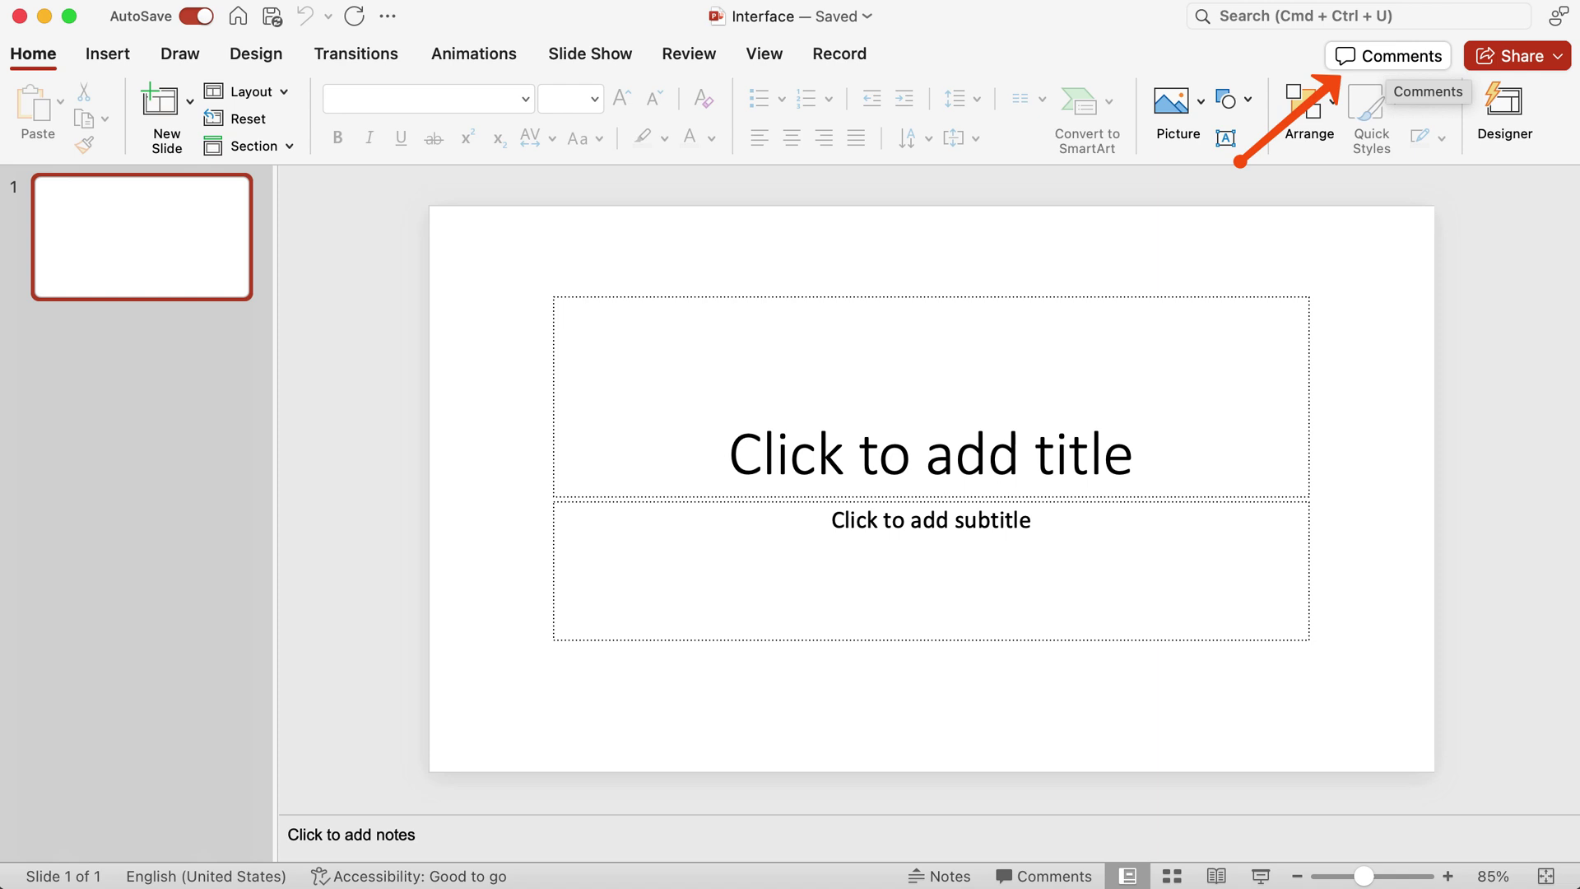
pyautogui.click(1366, 56)
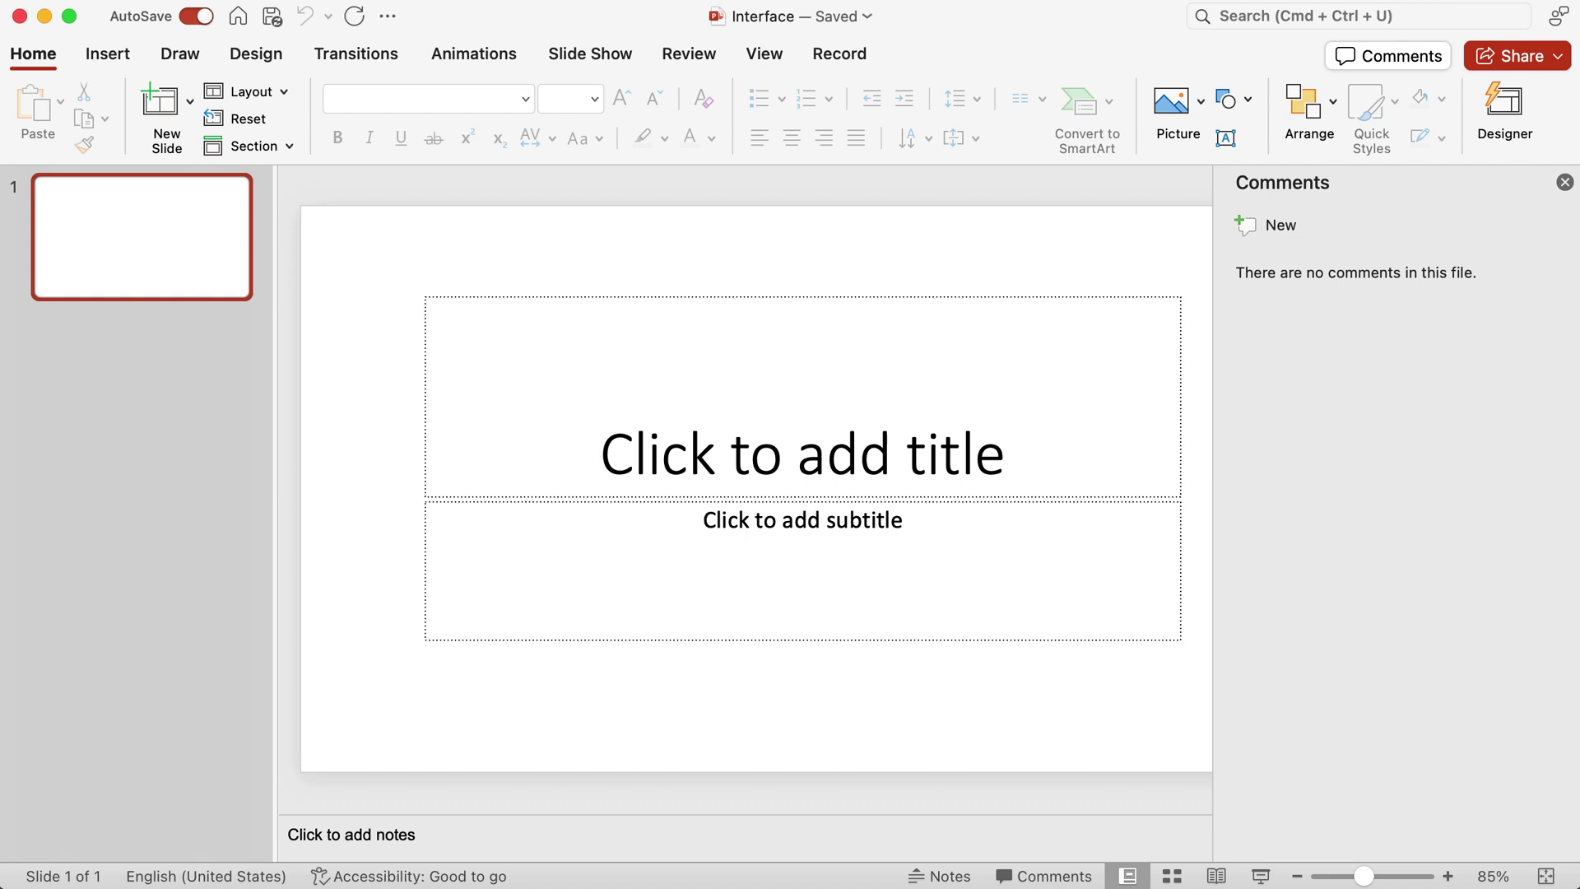
pyautogui.click(1564, 182)
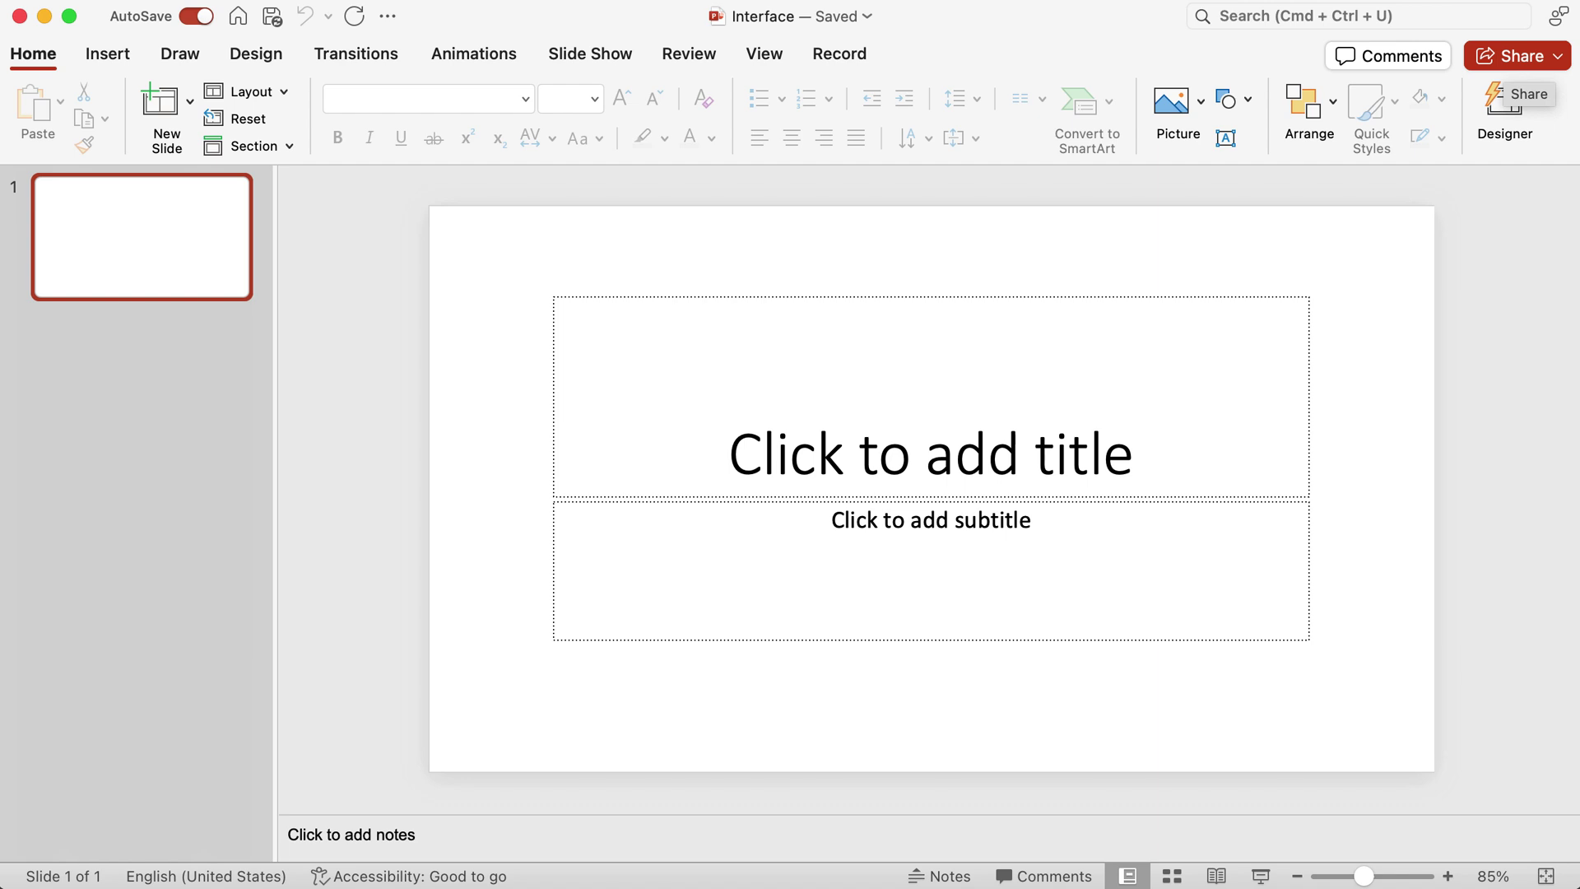
pyautogui.click(1516, 56)
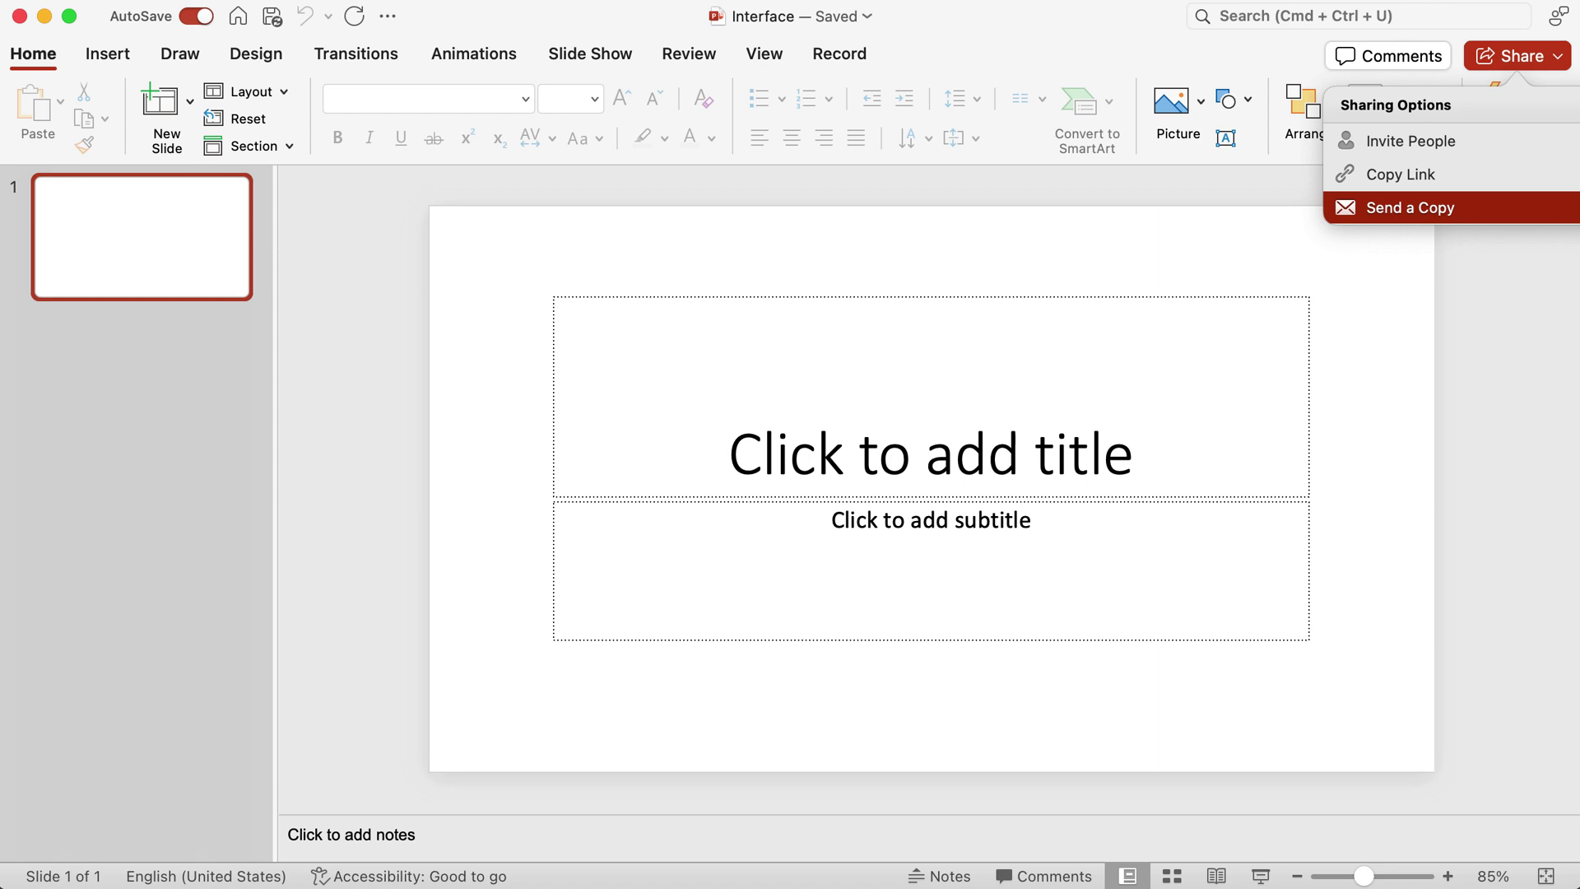
pyautogui.press('Escape')
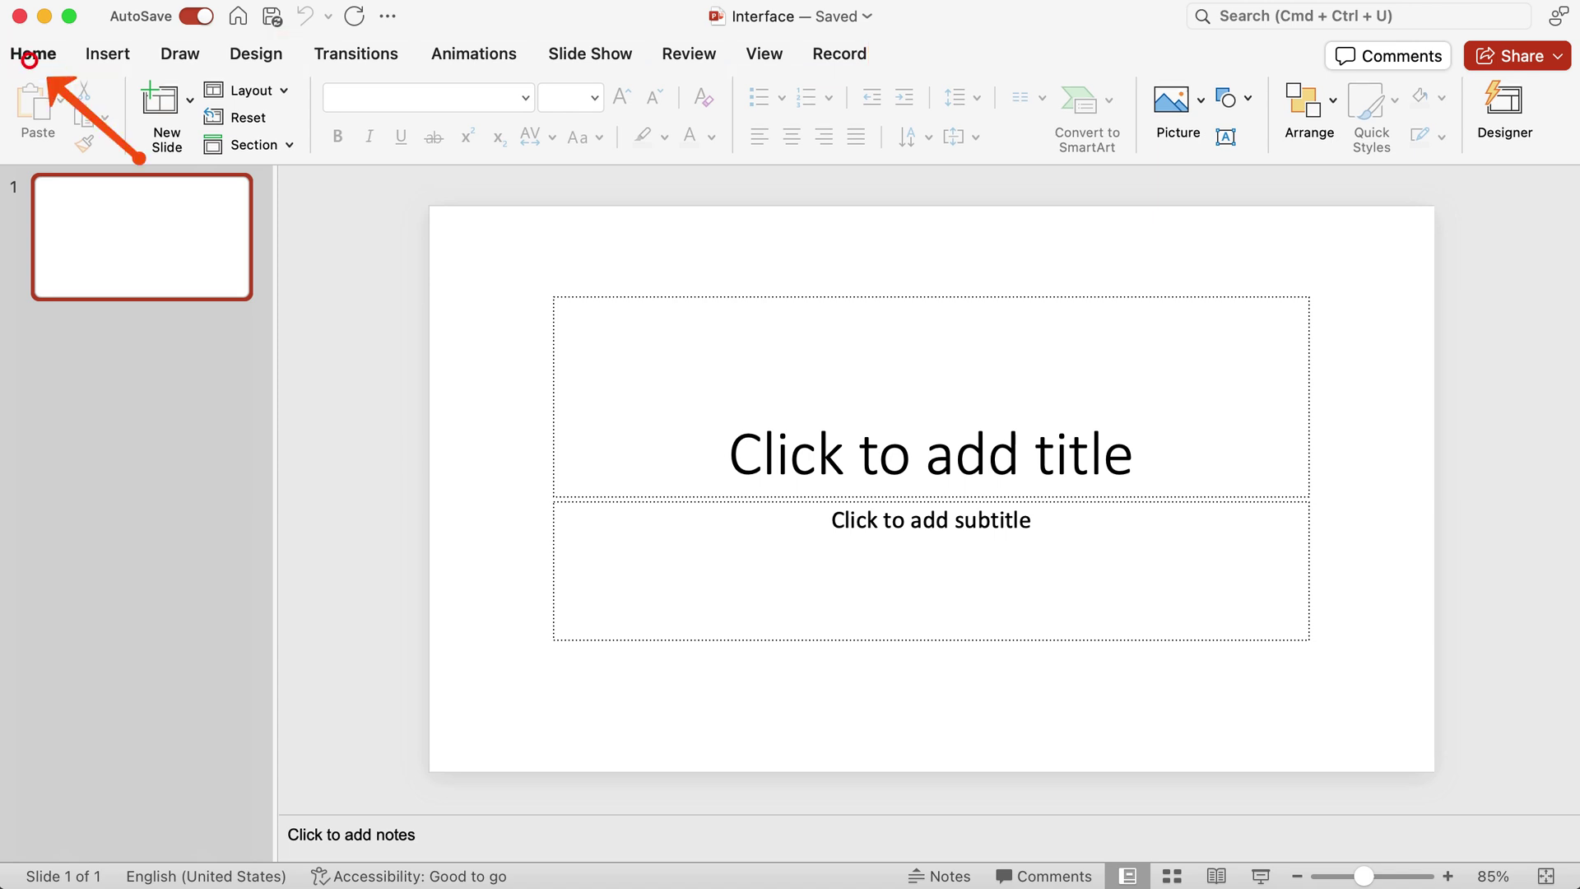
# Step: Collapse and restore the ribbon, then view each tab from Insert through View, ending on Record
pyautogui.click(33, 53)
pyautogui.click(33, 53)
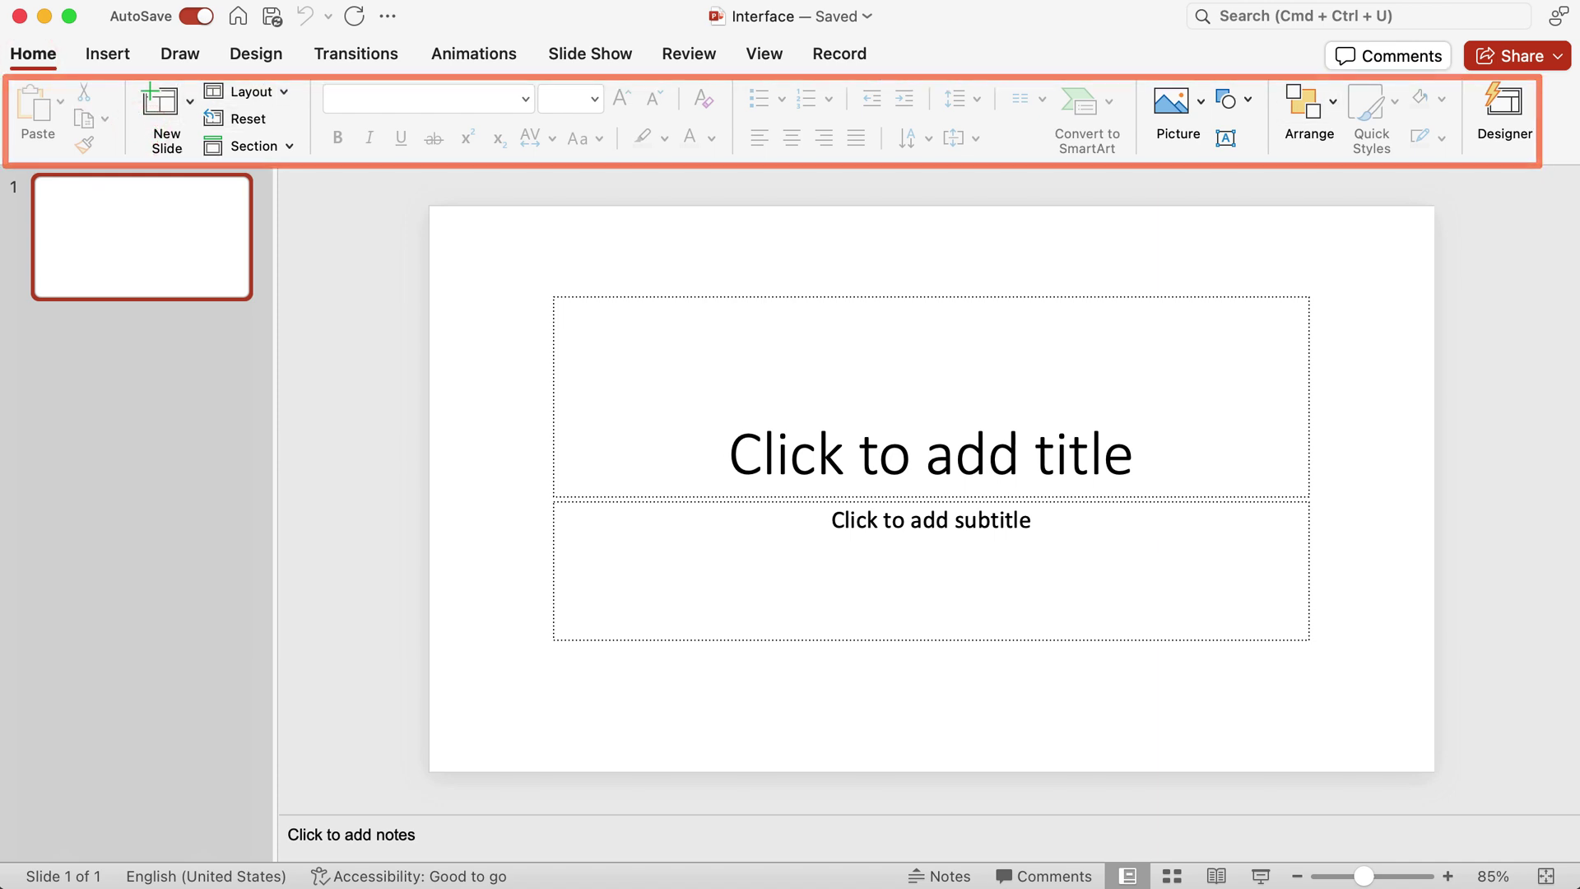
pyautogui.click(101, 53)
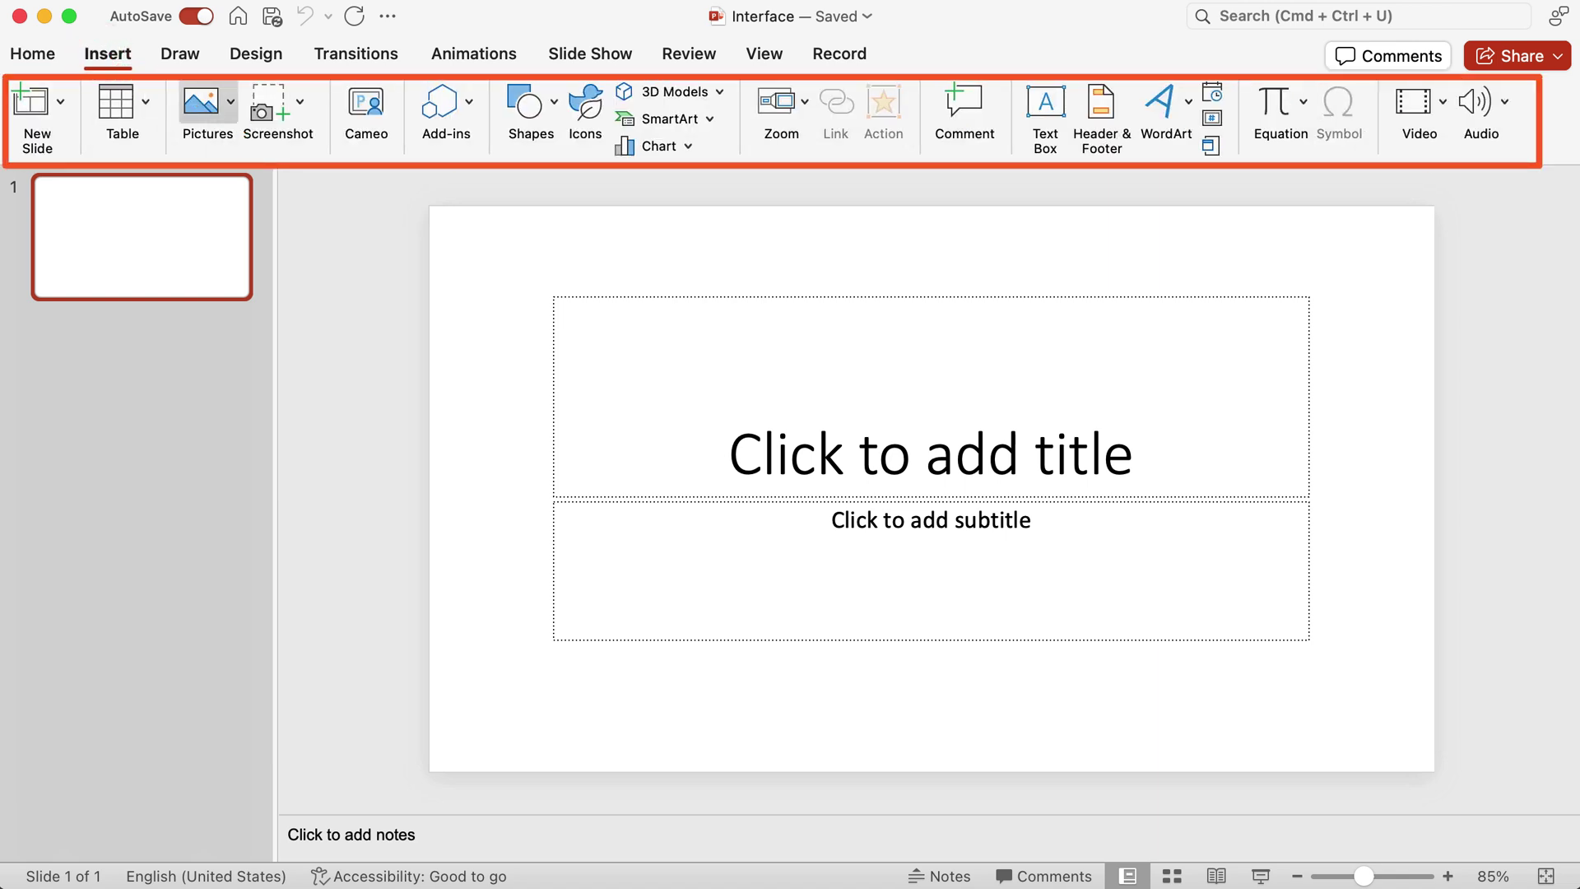
pyautogui.click(180, 53)
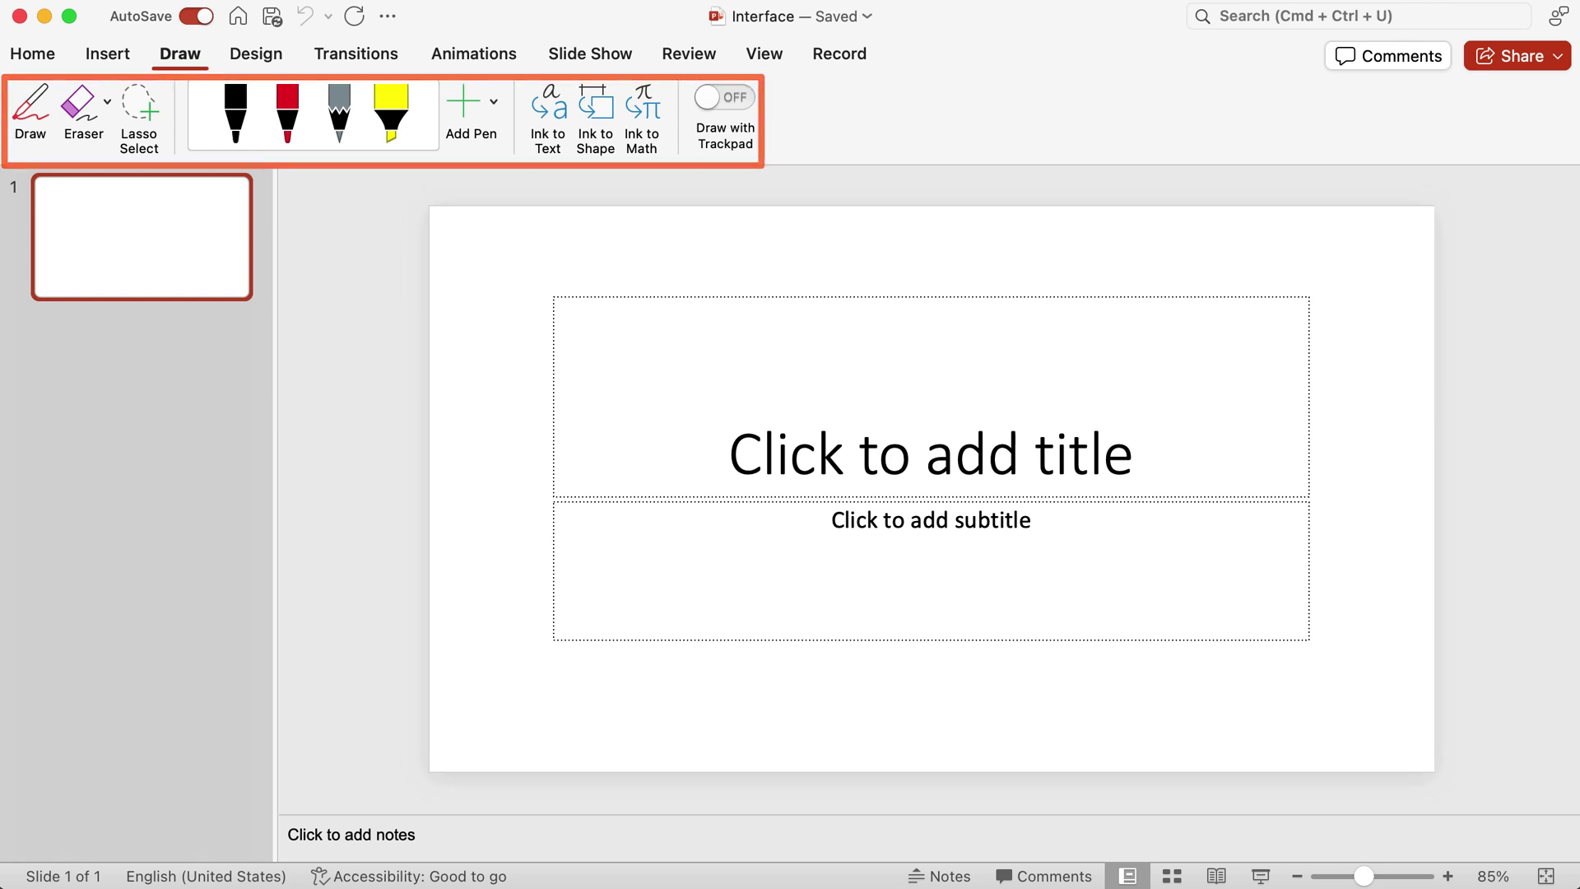
pyautogui.click(249, 52)
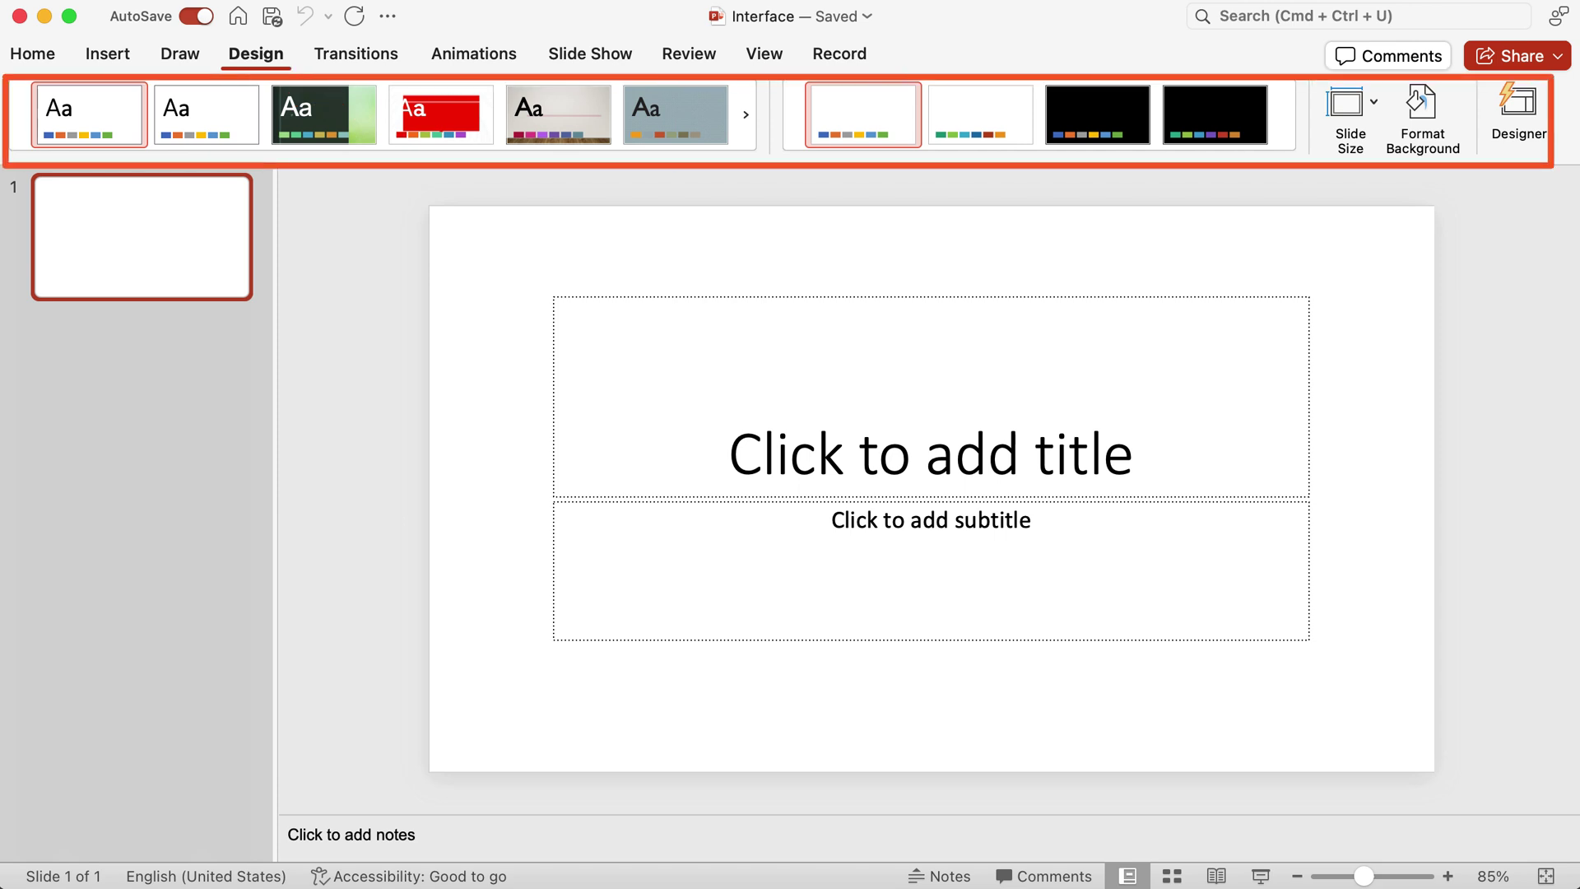
pyautogui.click(356, 54)
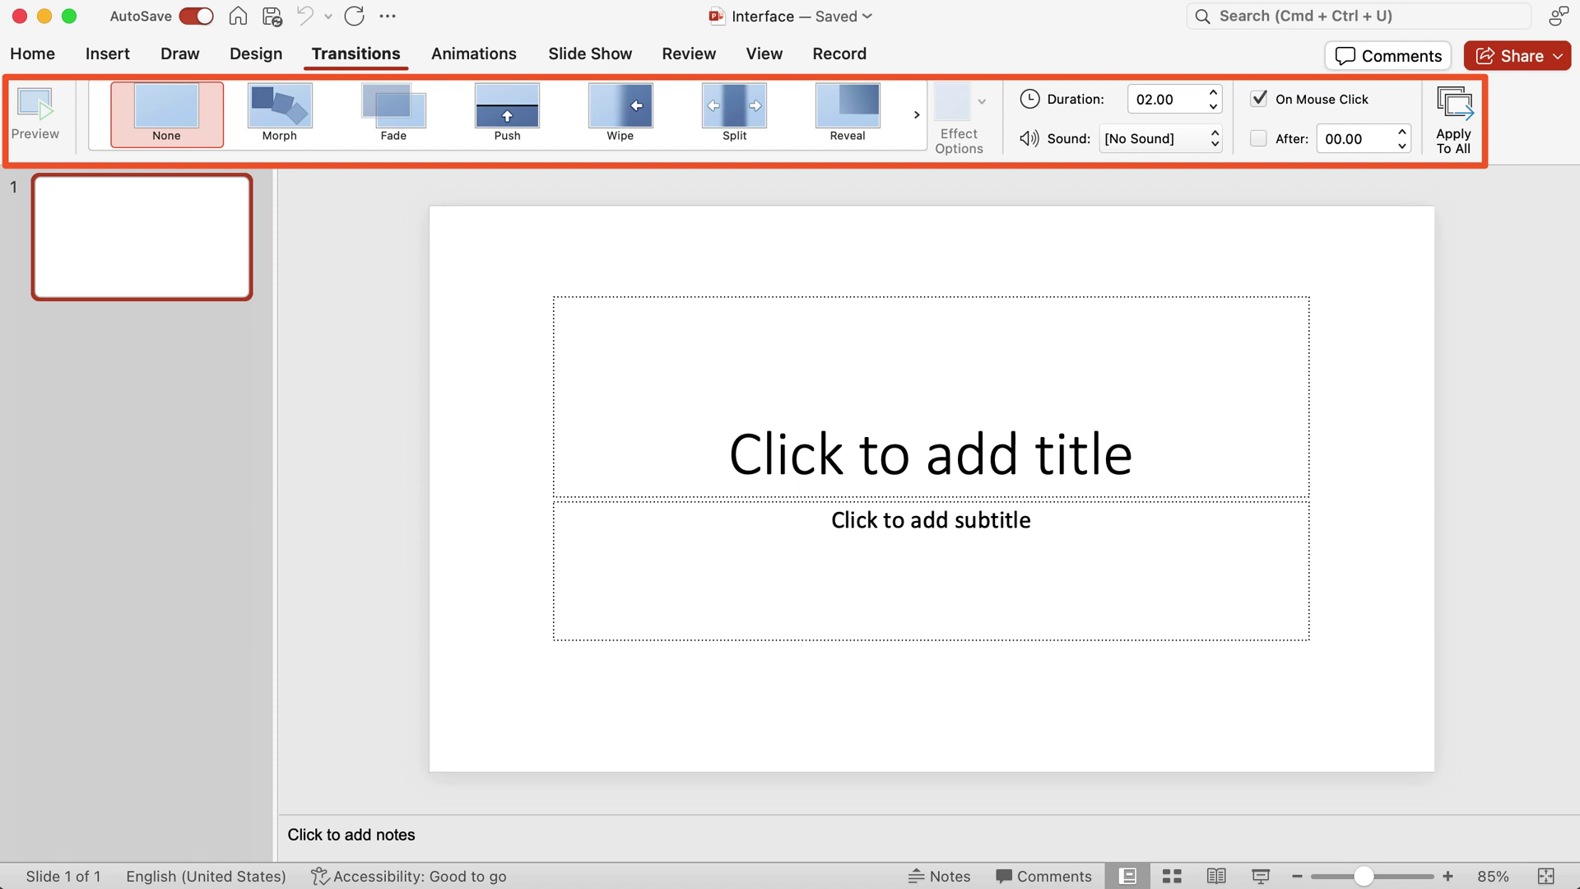
pyautogui.click(473, 53)
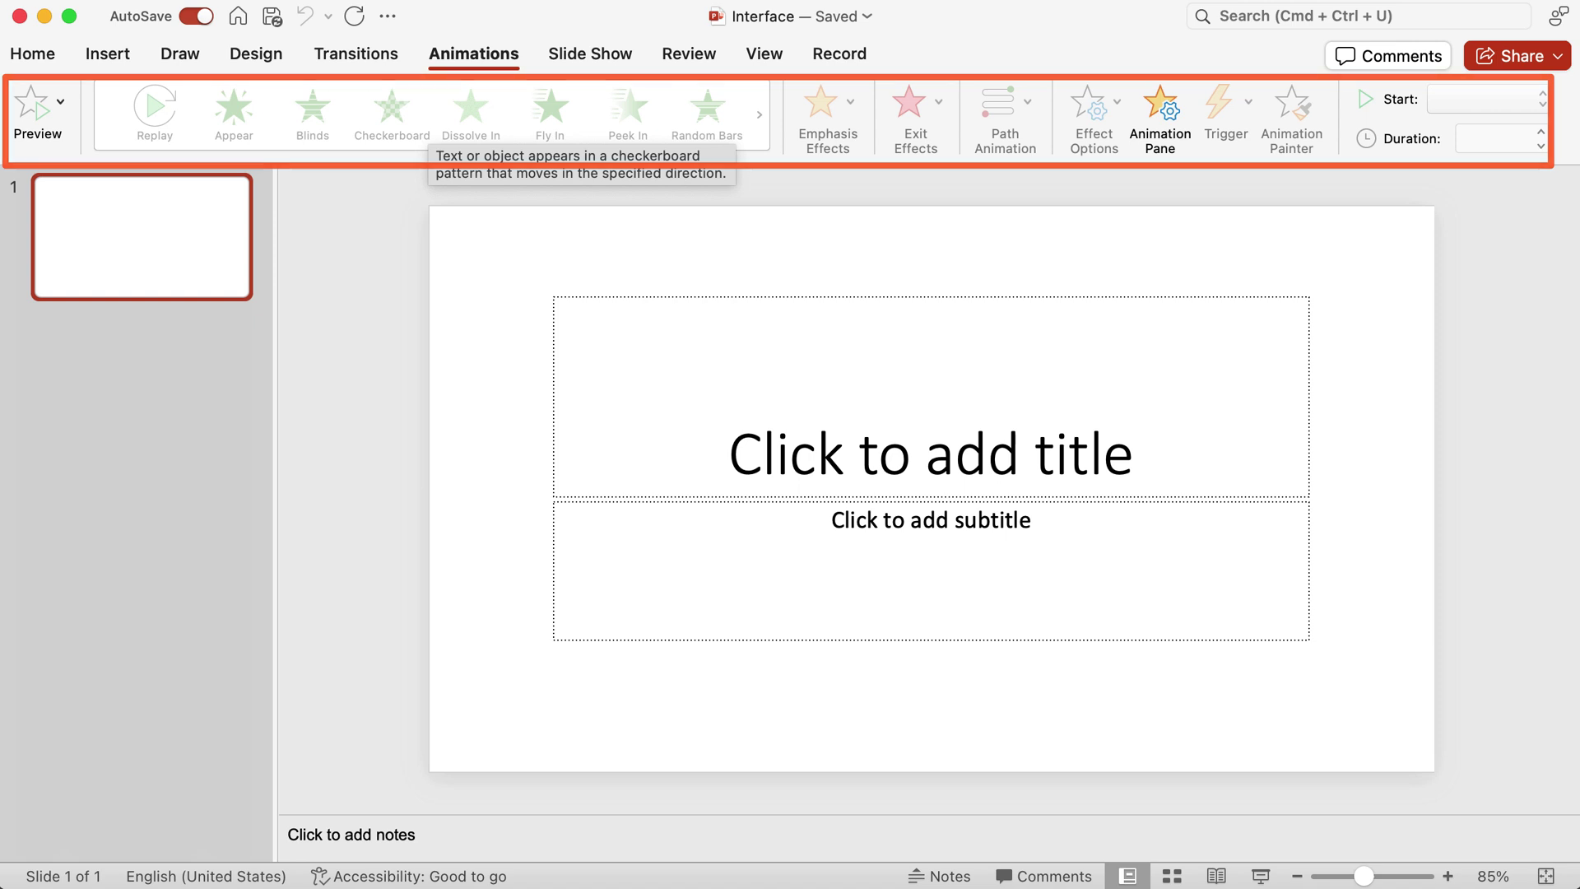
pyautogui.click(590, 53)
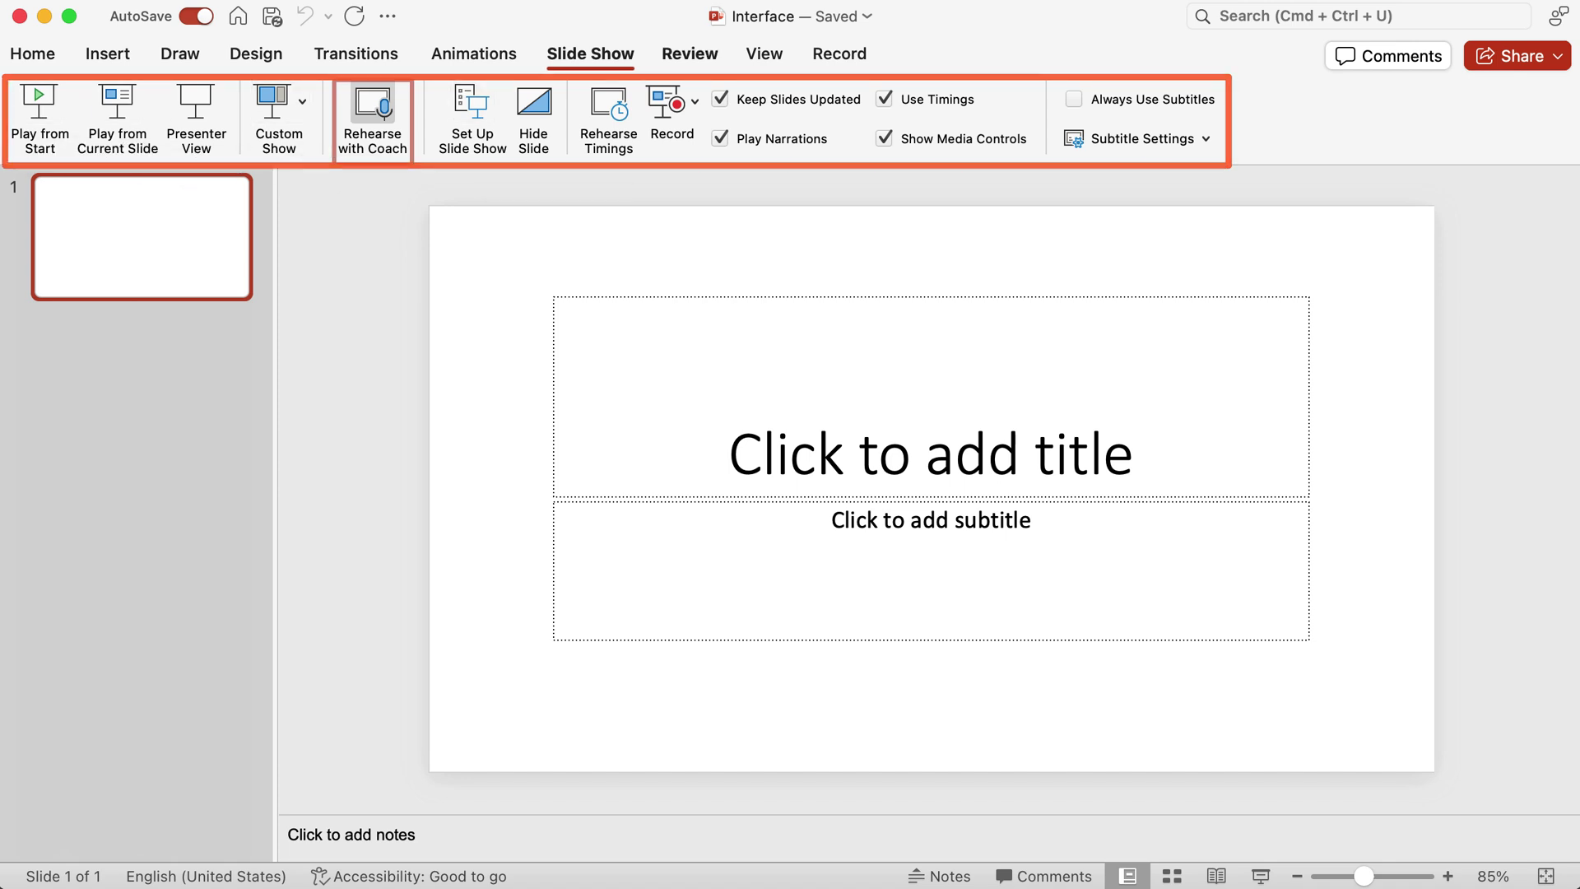
pyautogui.click(689, 53)
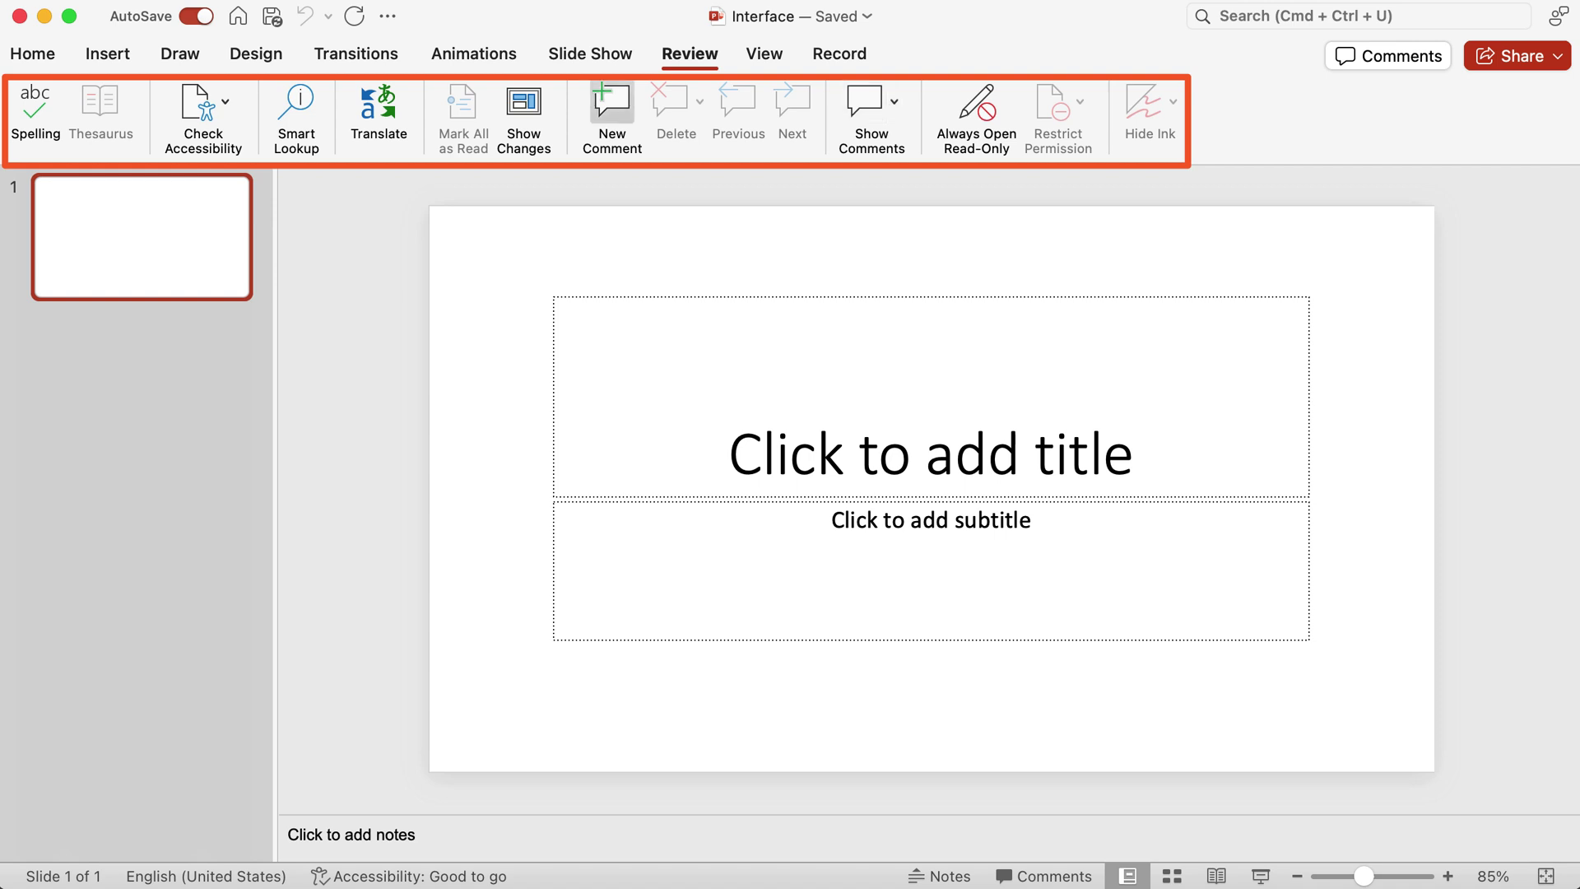
pyautogui.click(765, 53)
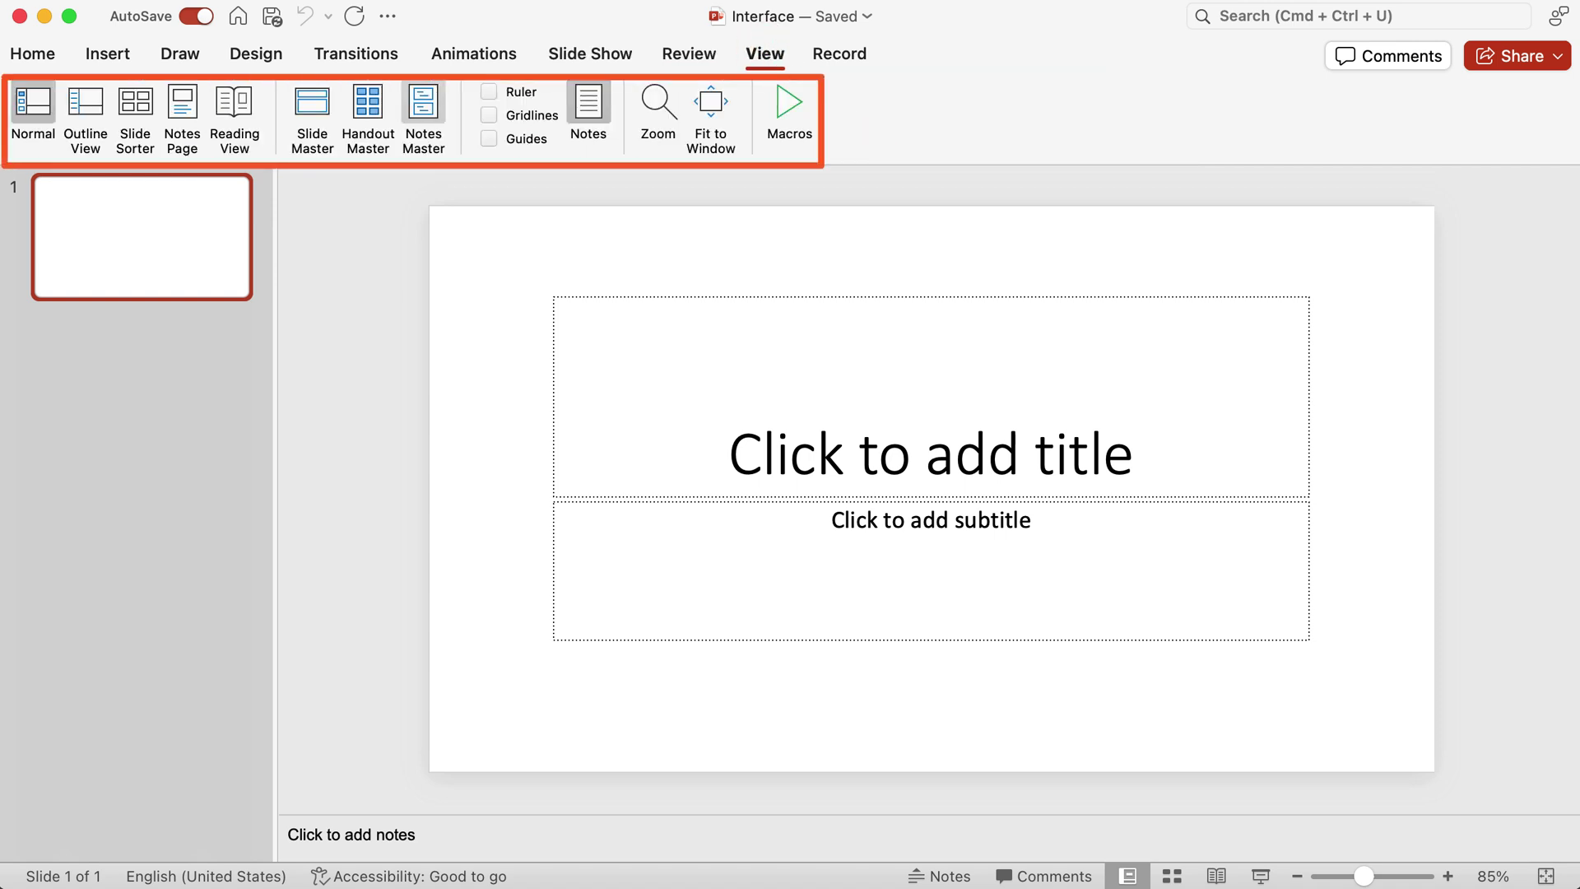
pyautogui.click(839, 52)
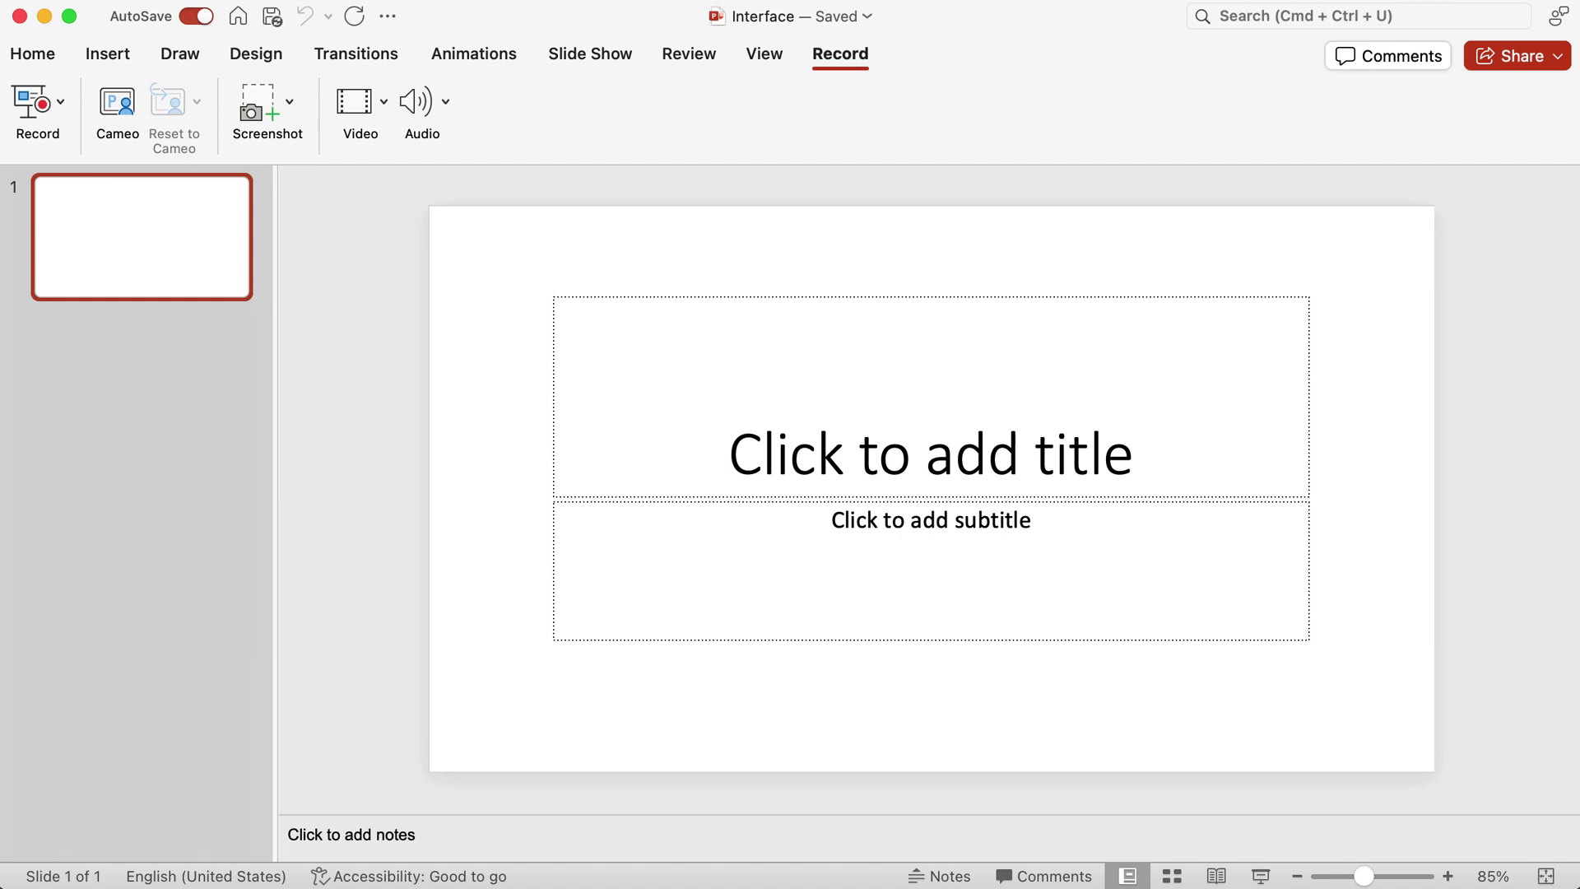
# Step: Add three new slides after the title slide and select slide 3
pyautogui.click(128, 243)
pyautogui.press('Return')
pyautogui.press('Return')
pyautogui.press('Return')
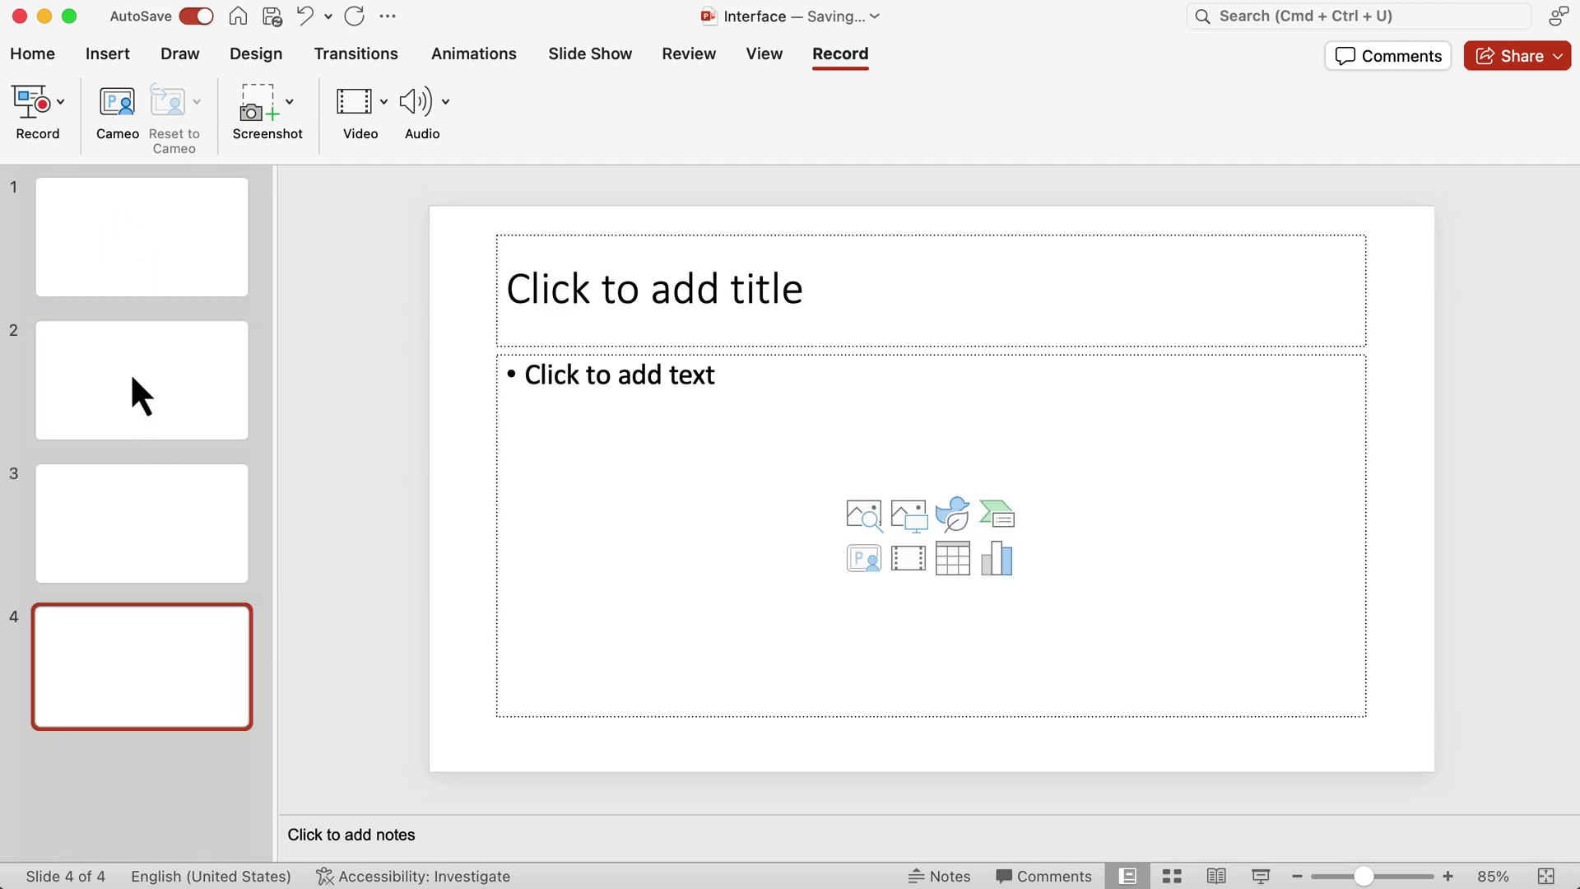
pyautogui.click(131, 372)
pyautogui.click(126, 512)
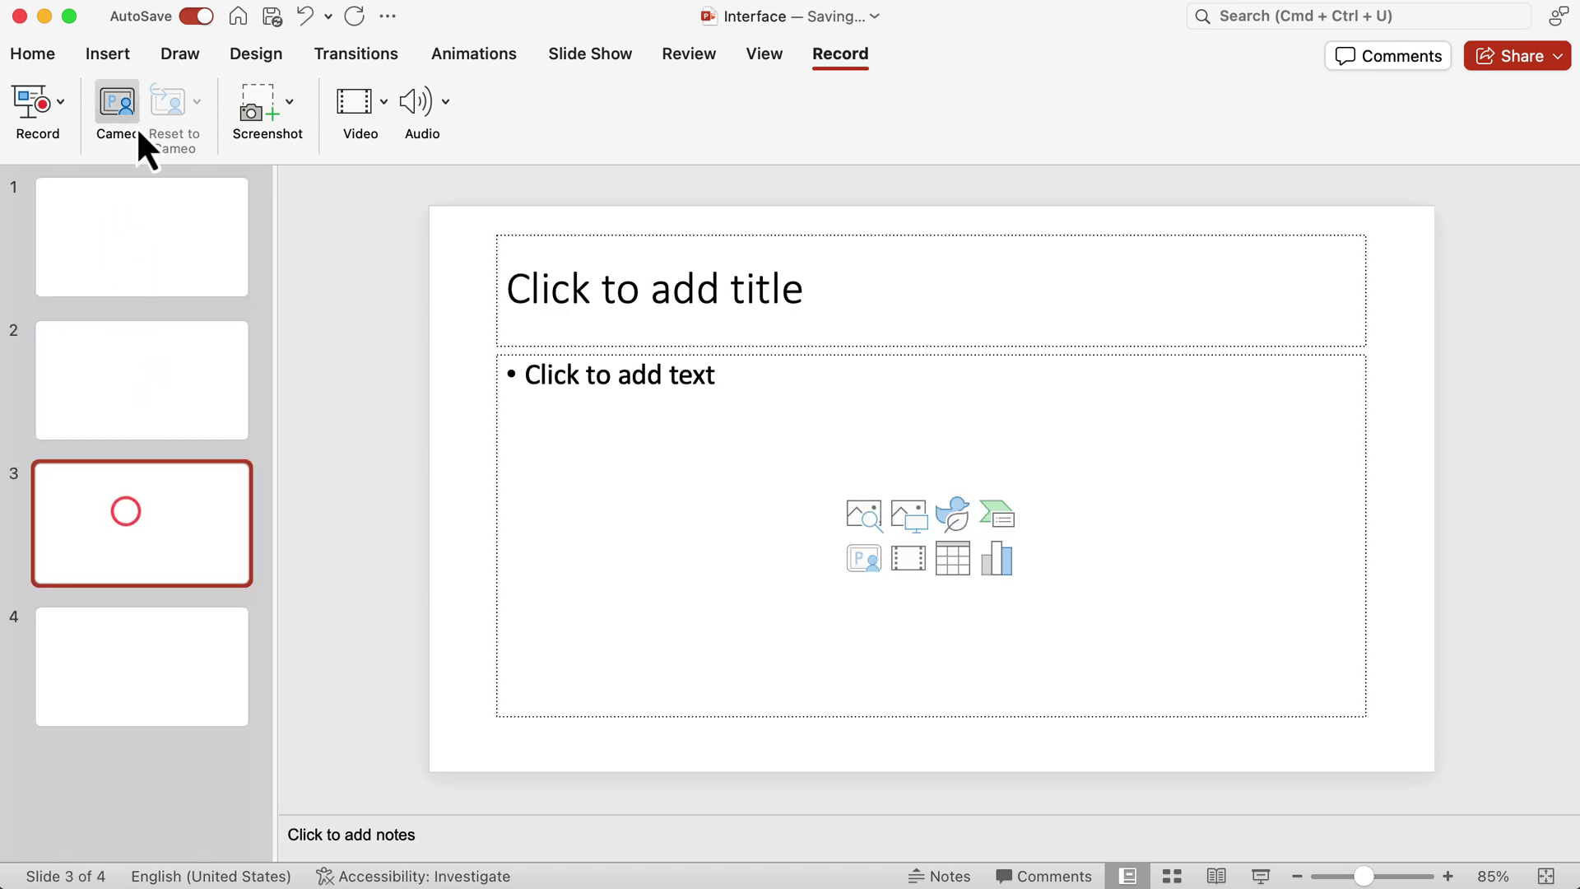
# Step: Change slide 3 to the Blank layout
pyautogui.click(31, 49)
pyautogui.click(252, 91)
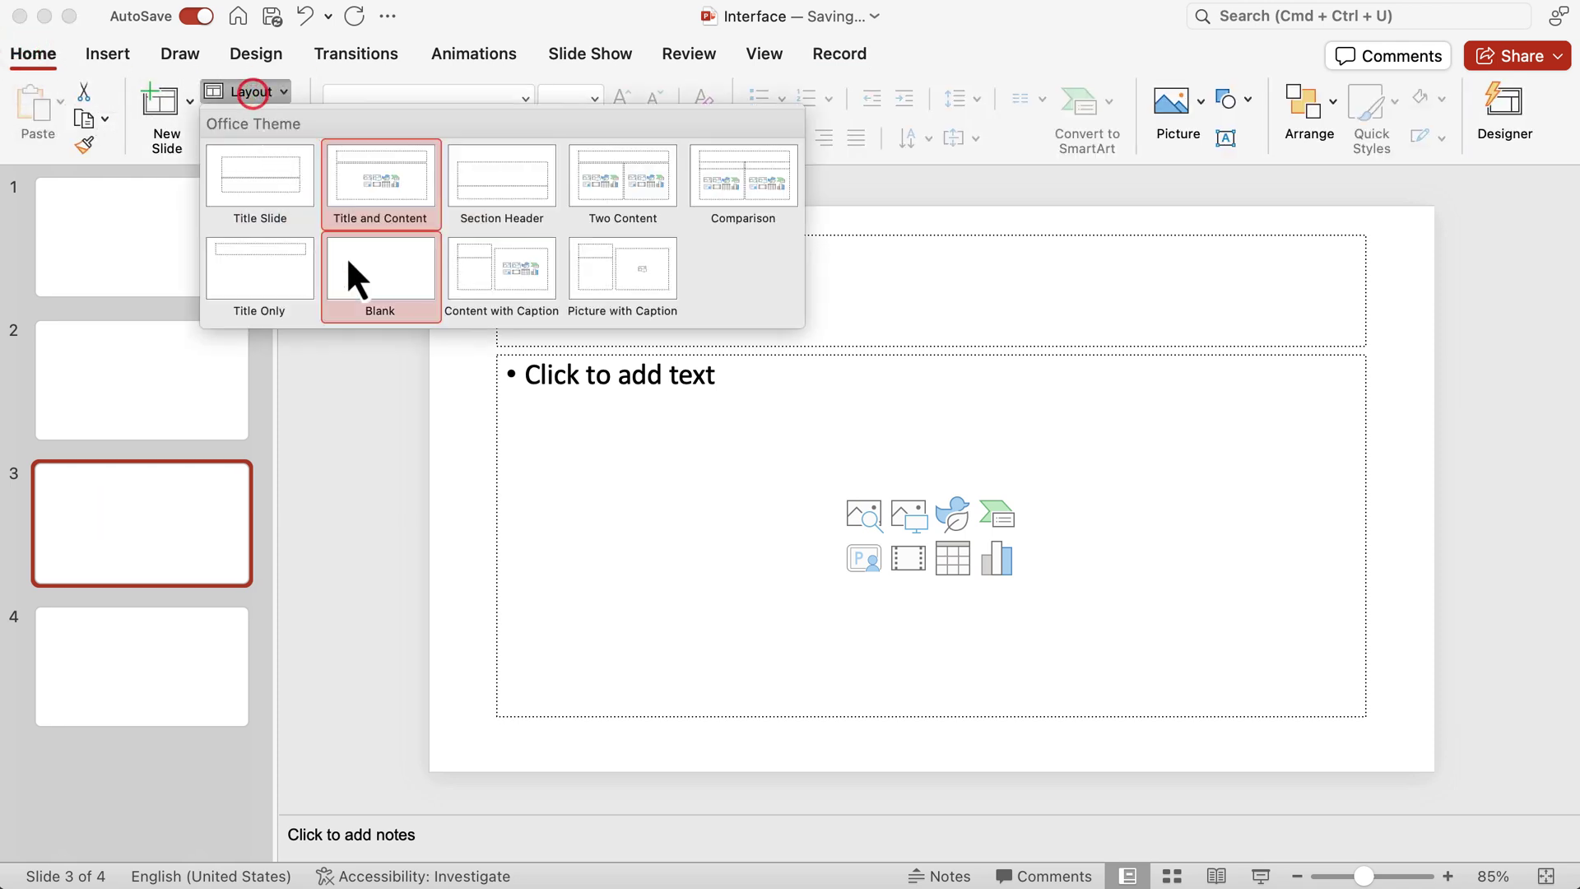
pyautogui.click(350, 263)
# Step: Insert the stock photo of a hand holding a magnifying glass over city lights
pyautogui.click(121, 51)
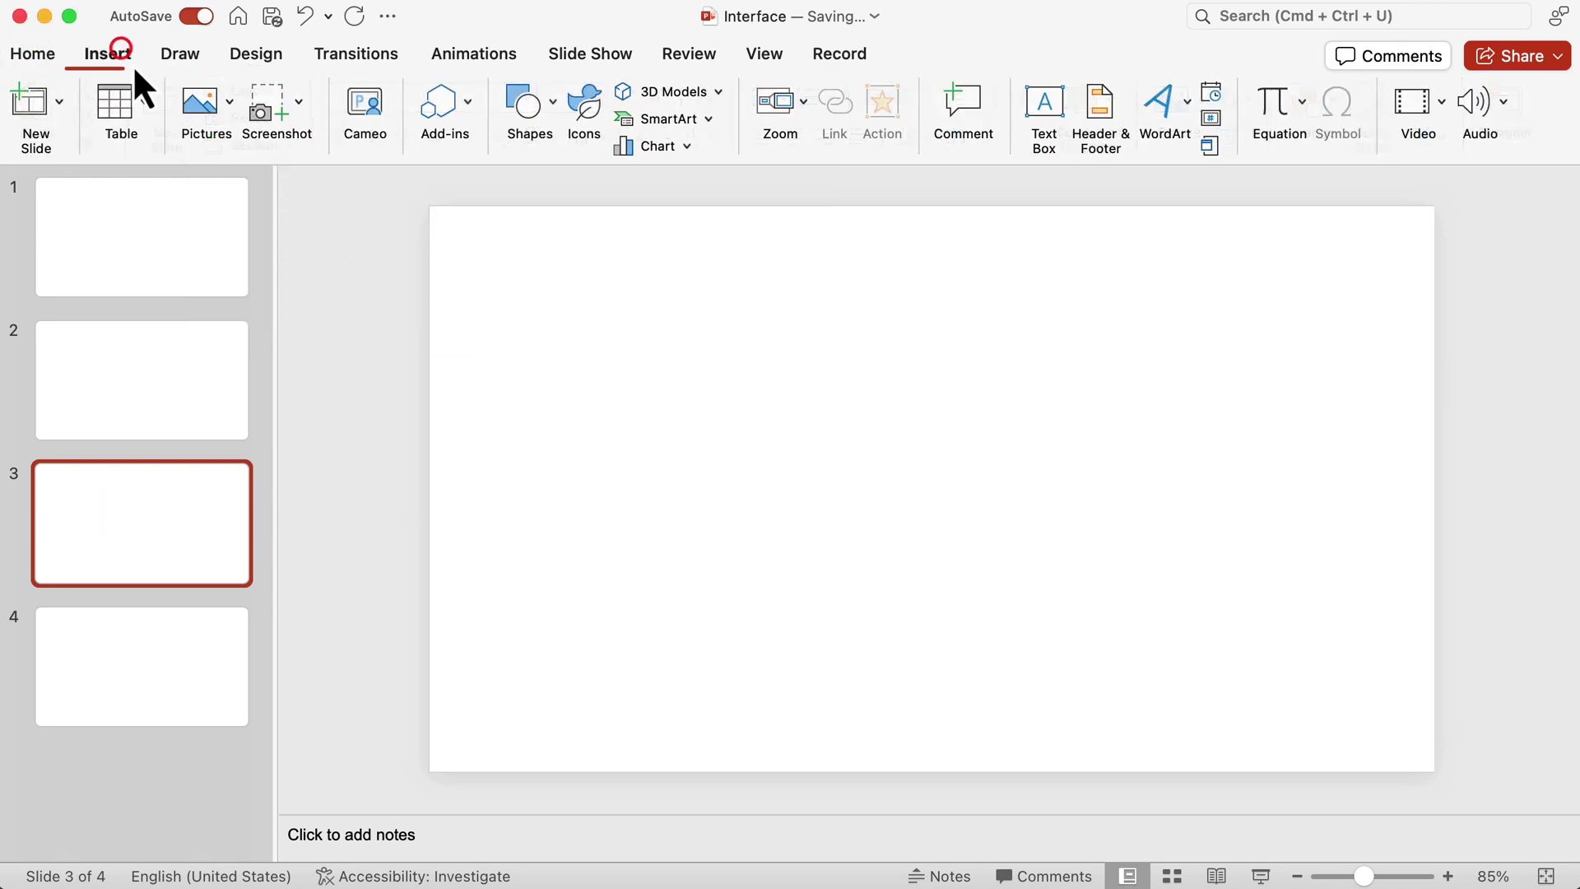
pyautogui.click(214, 104)
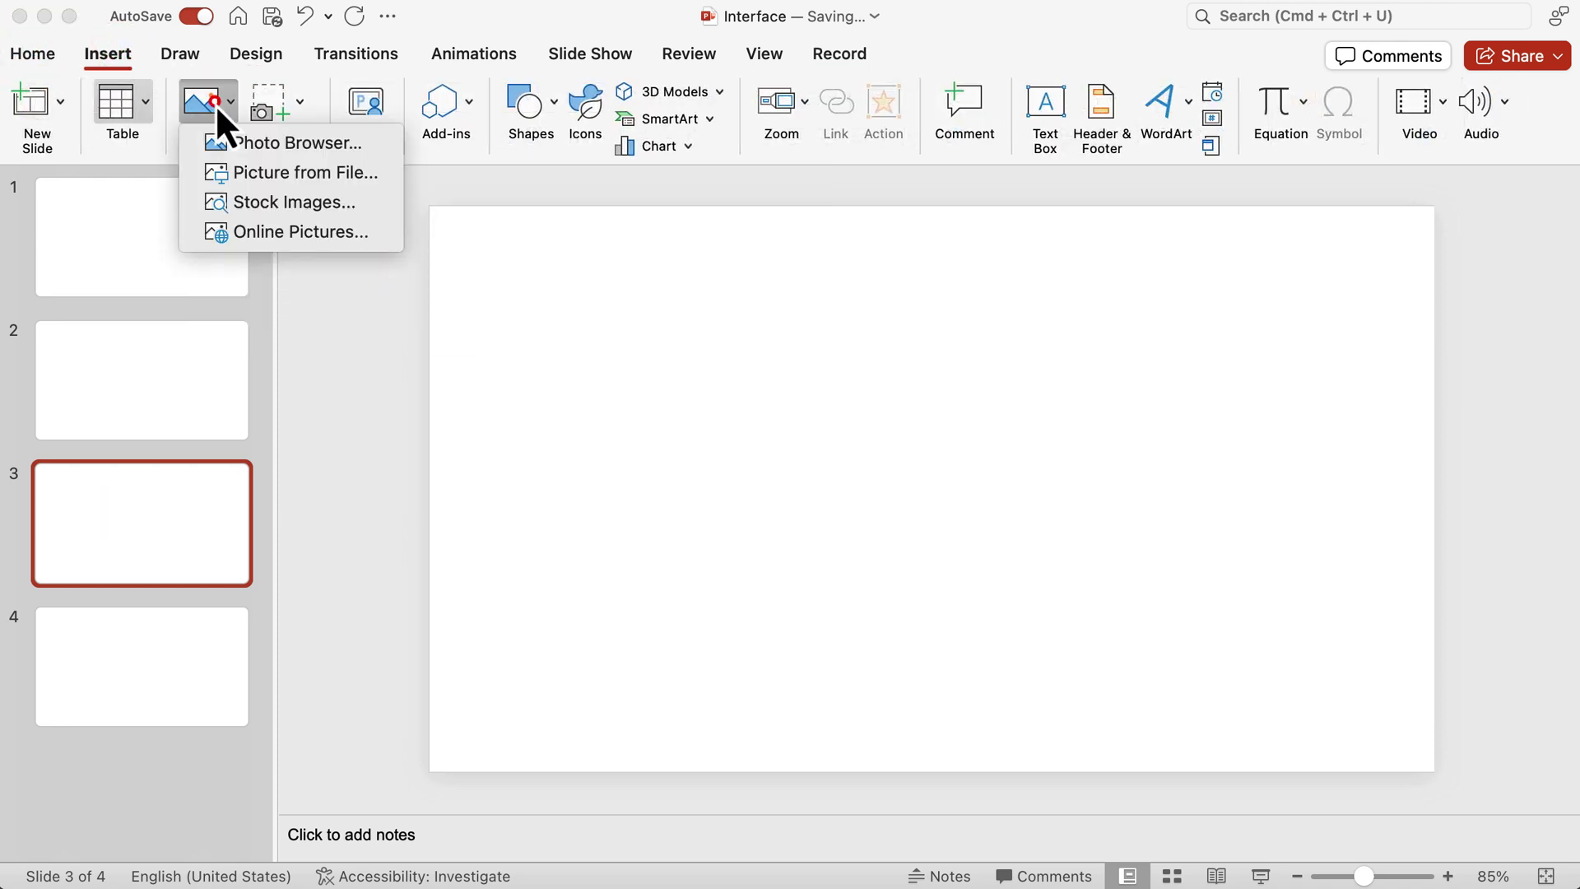
pyautogui.click(253, 205)
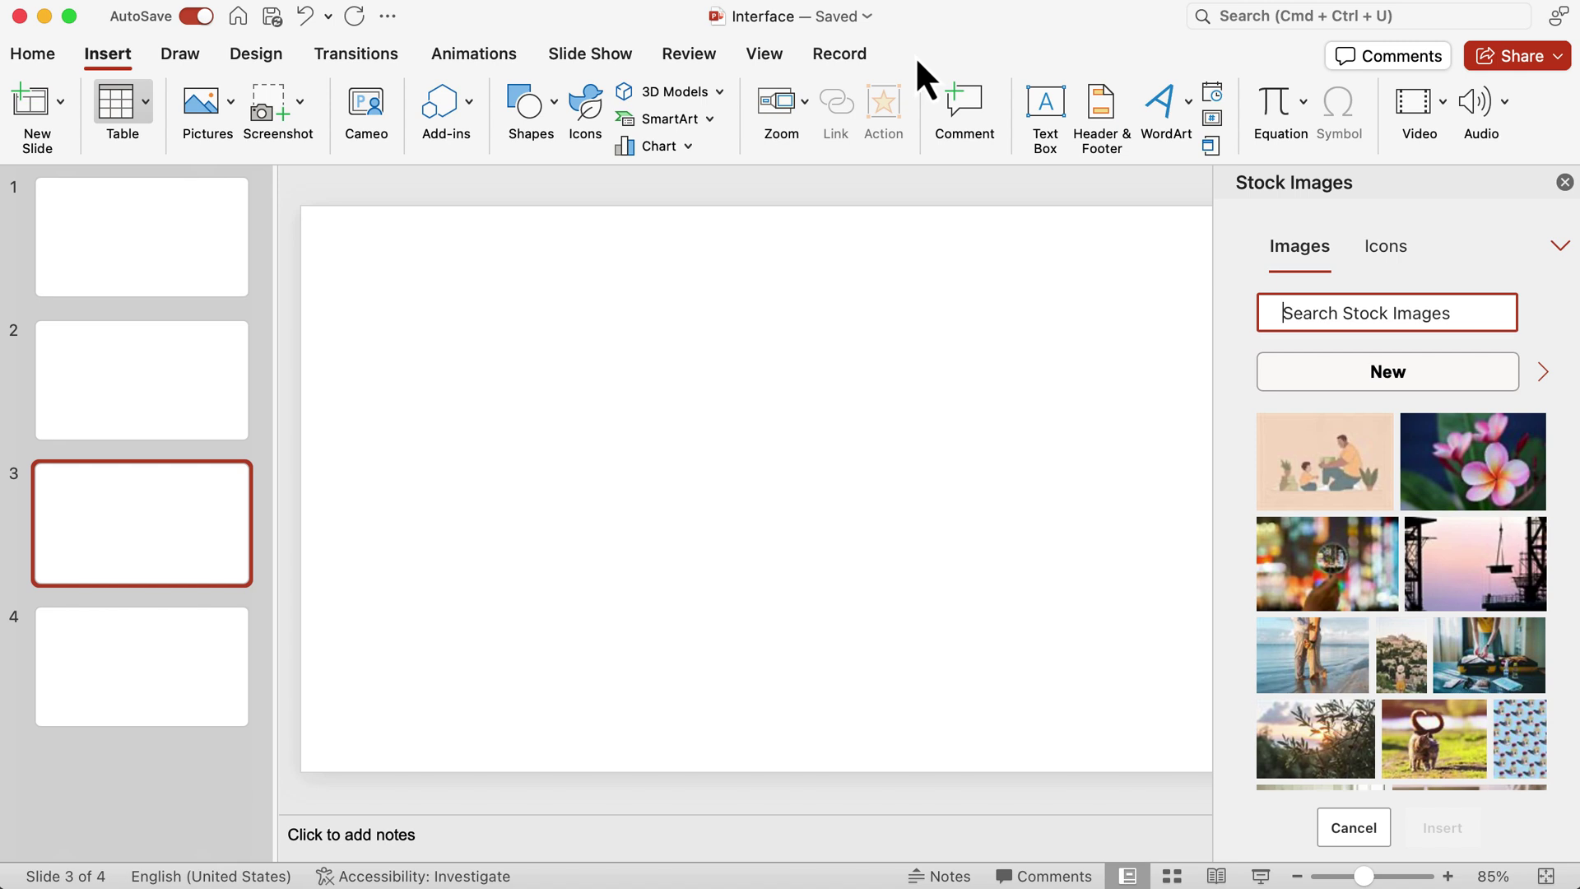
pyautogui.click(1326, 578)
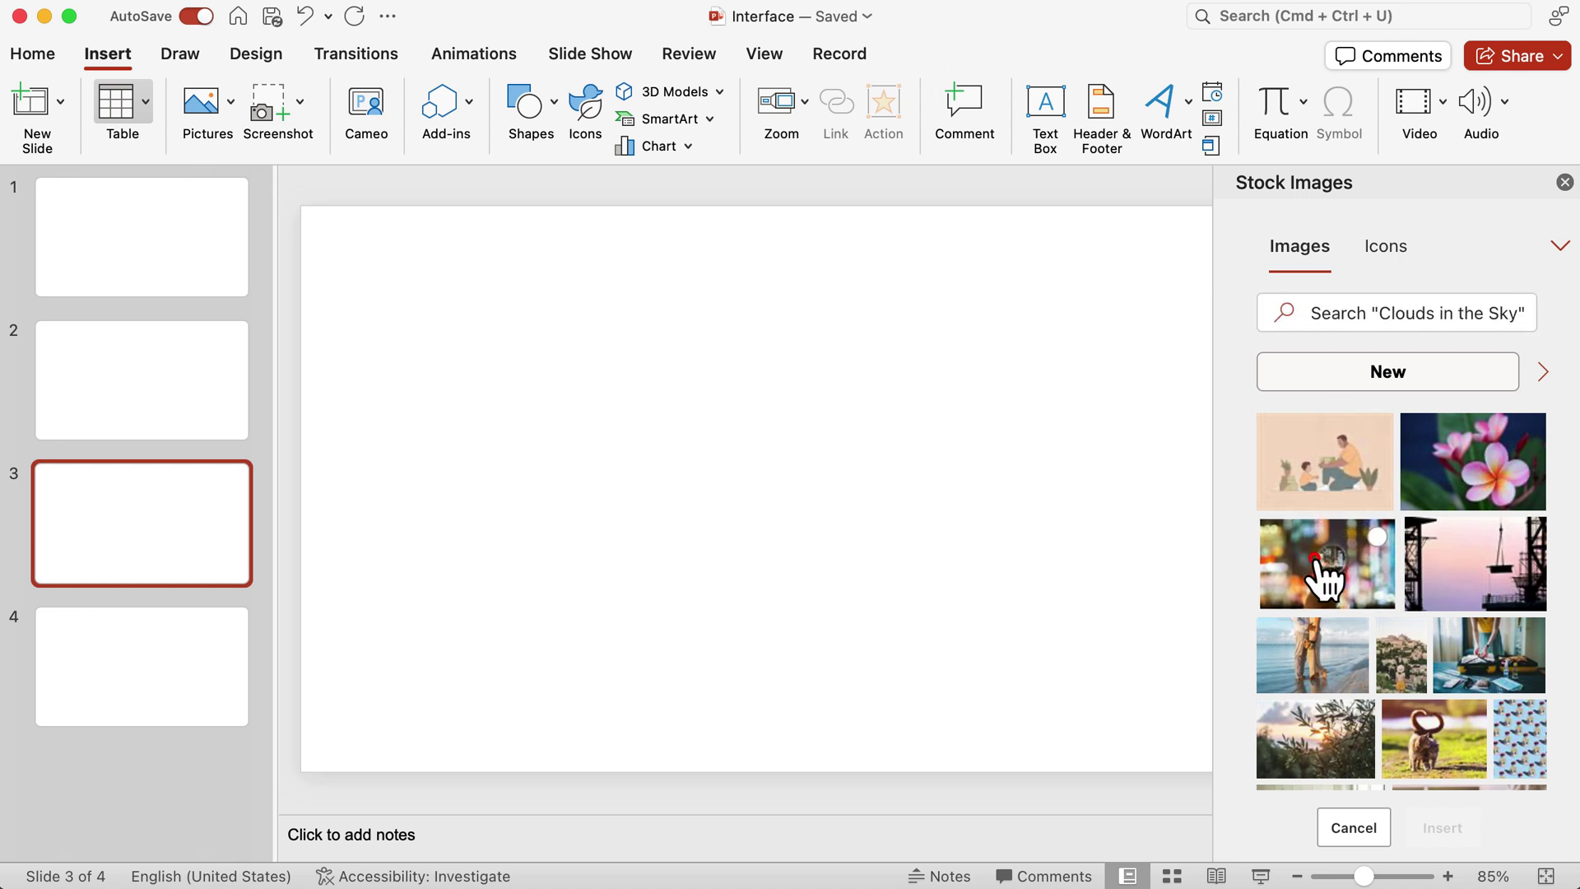
pyautogui.click(1450, 831)
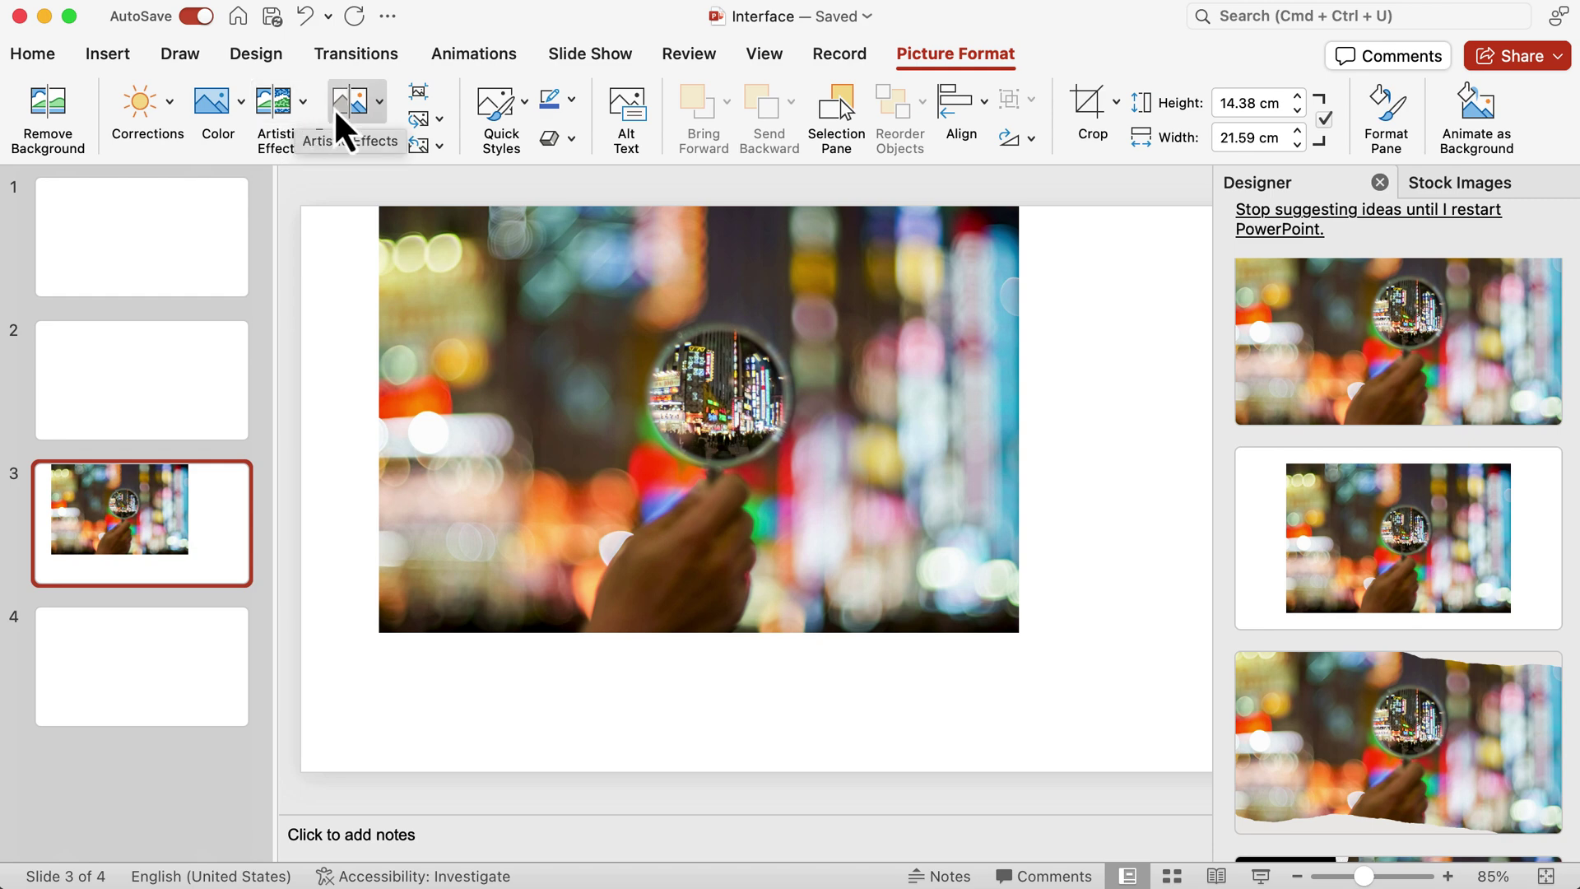
# Step: Apply a light transparency preset to the magnifying-glass photo and close the Stock Images pane
pyautogui.click(372, 107)
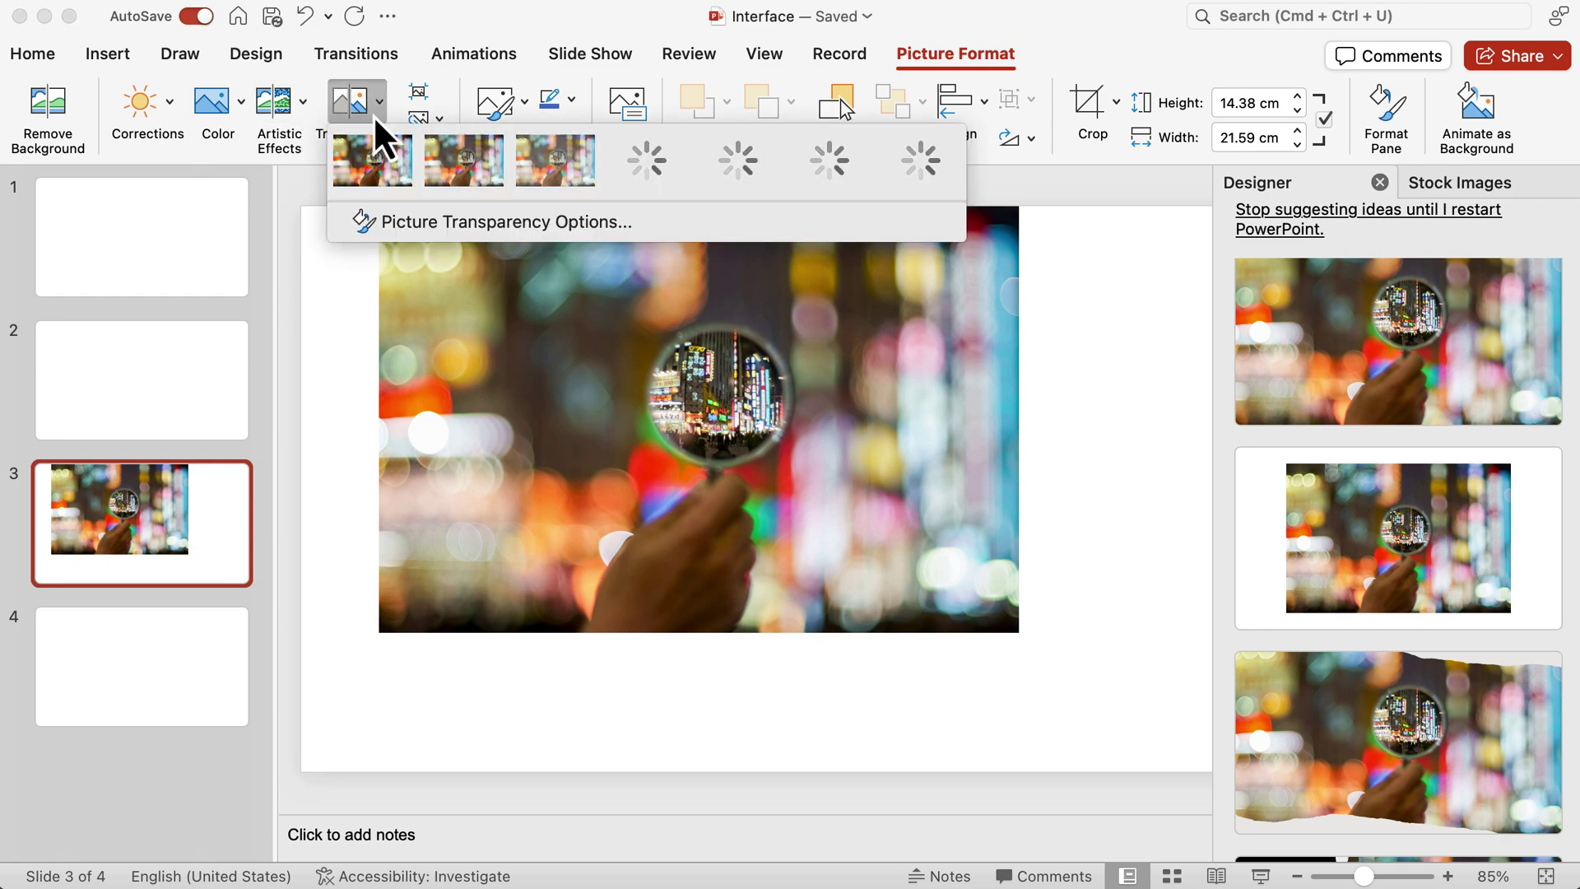
pyautogui.click(453, 168)
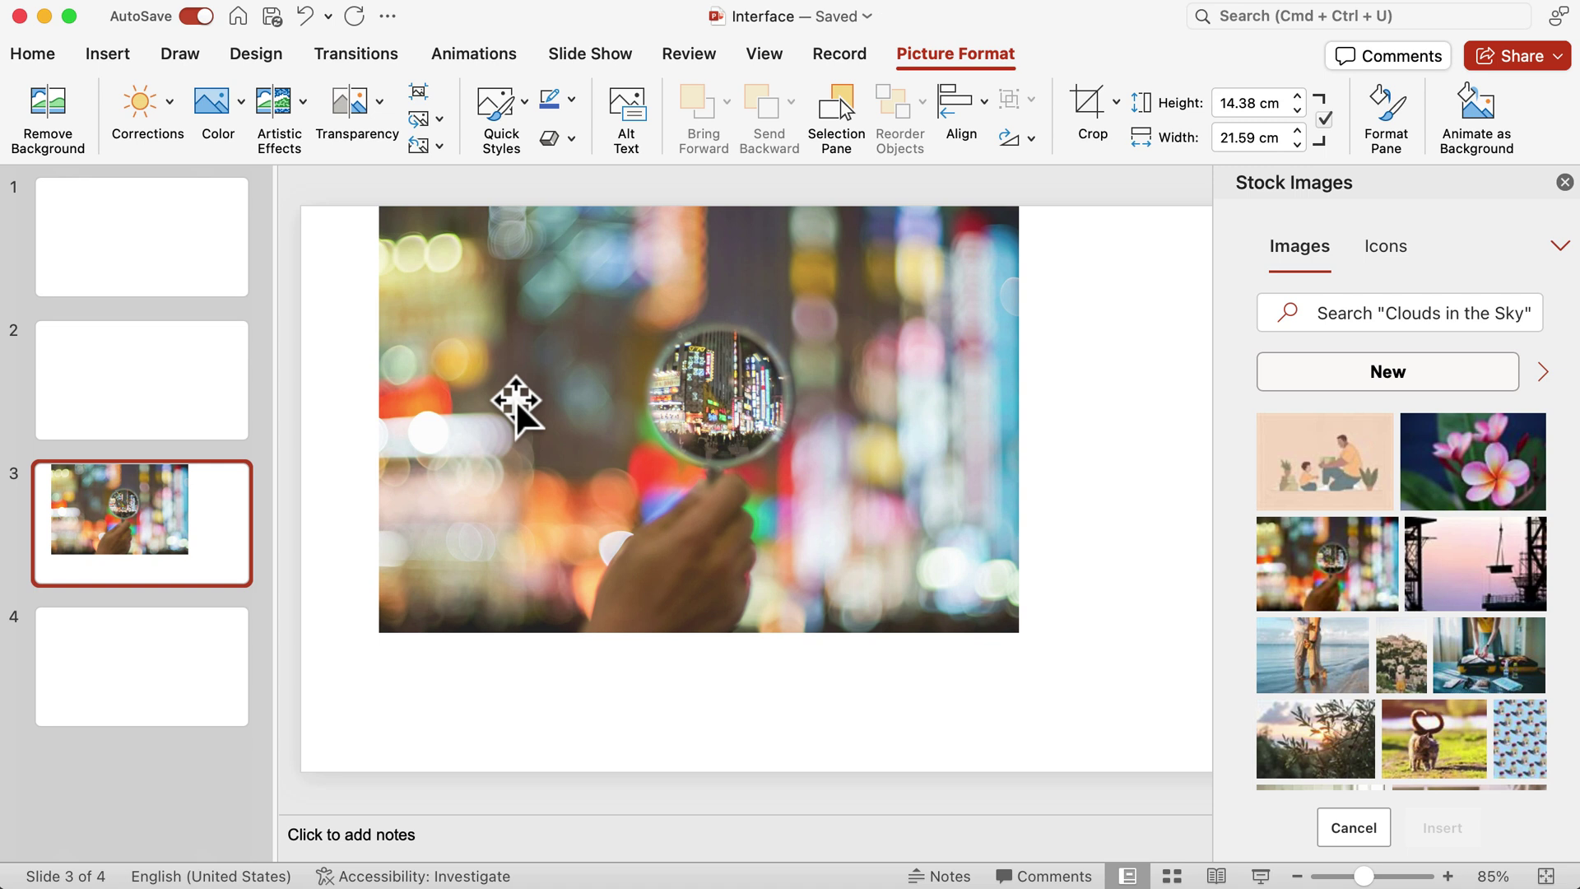
pyautogui.press('Escape')
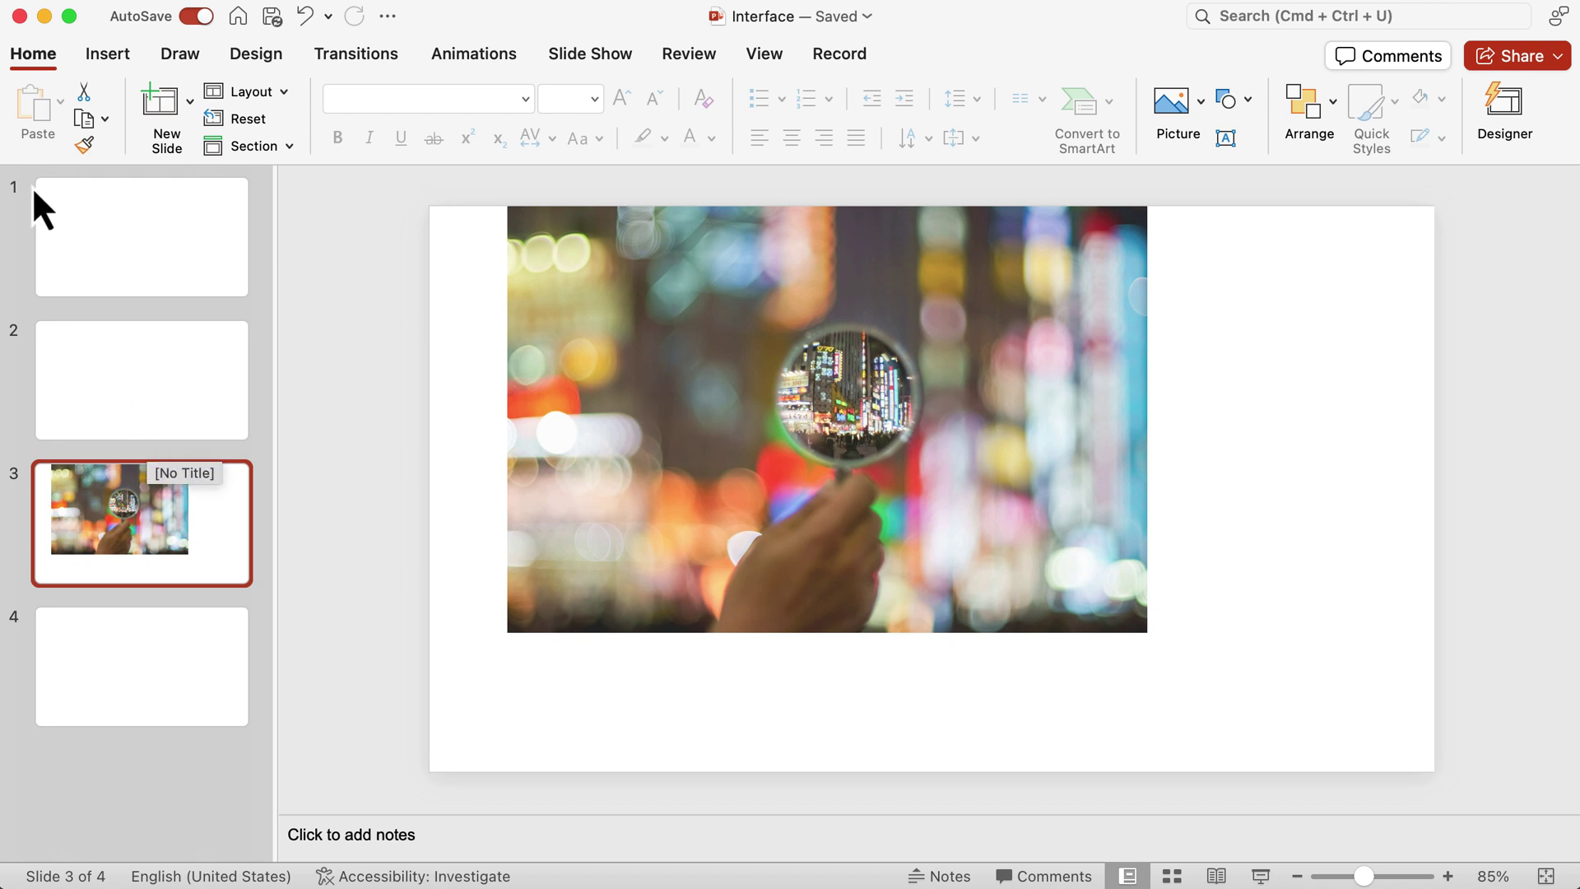
# Step: Type 'Title' into slide 1's title placeholder and widen the slide editing area
pyautogui.click(112, 242)
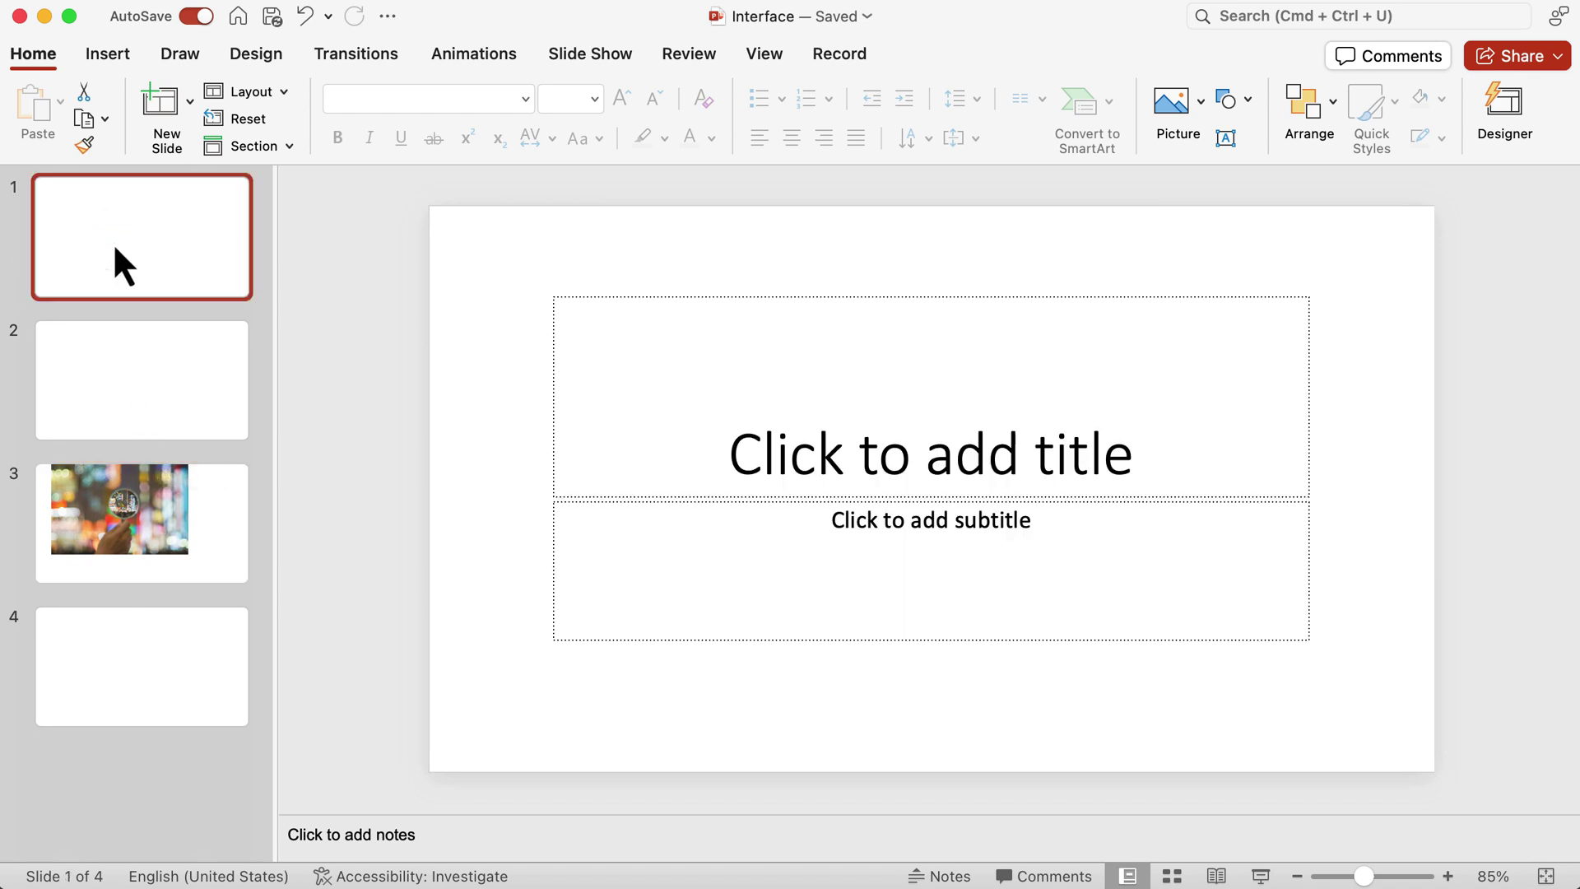
pyautogui.click(742, 439)
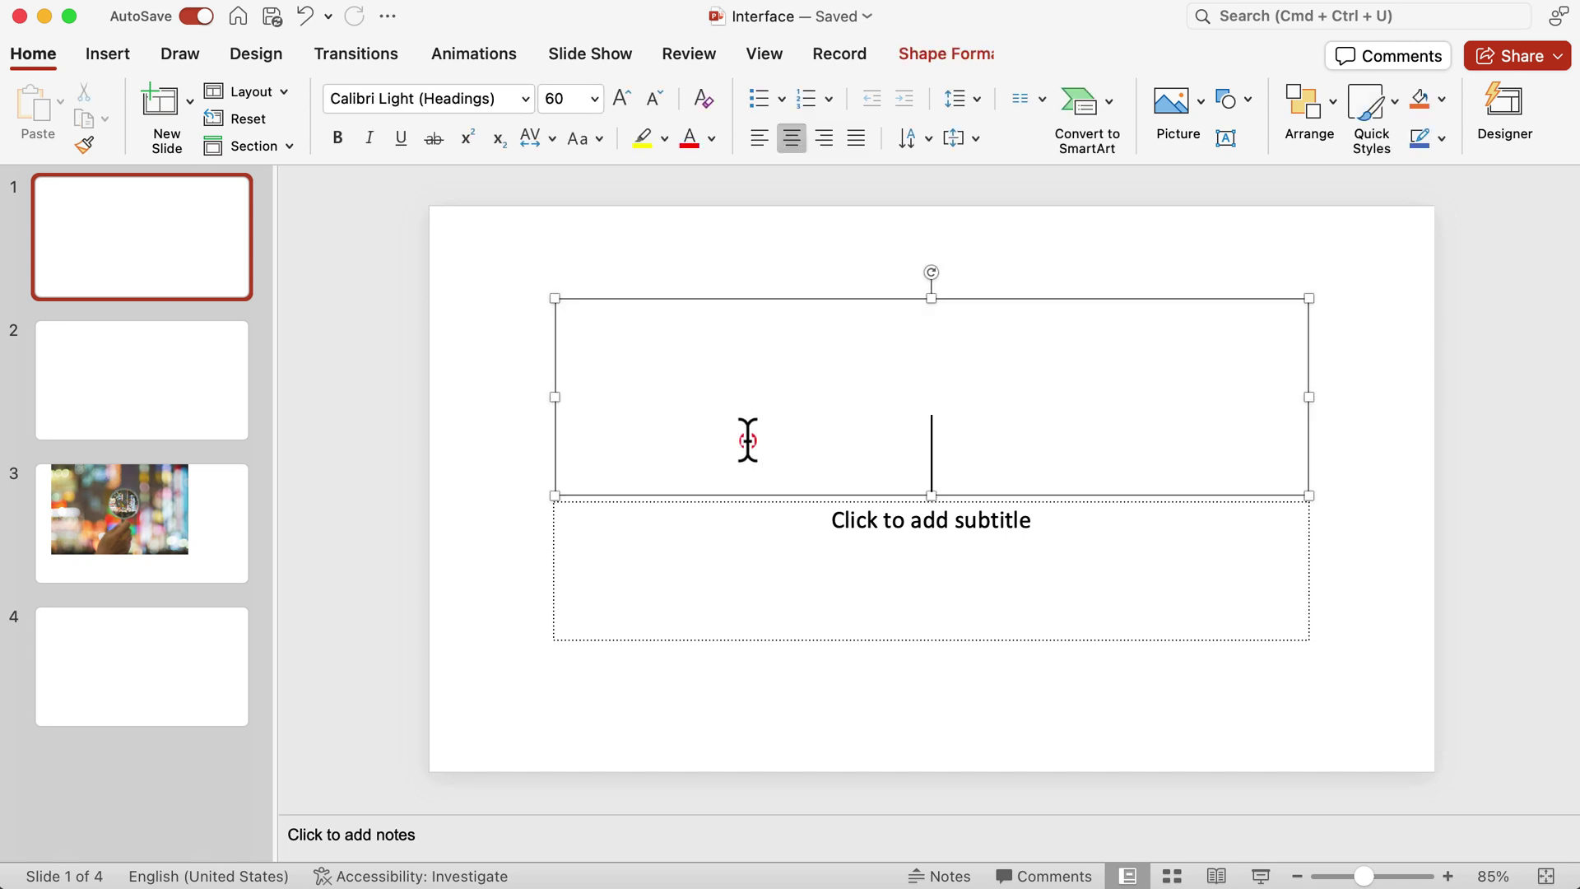
pyautogui.write('Tti')
pyautogui.press('BackSpace')
pyautogui.press('BackSpace')
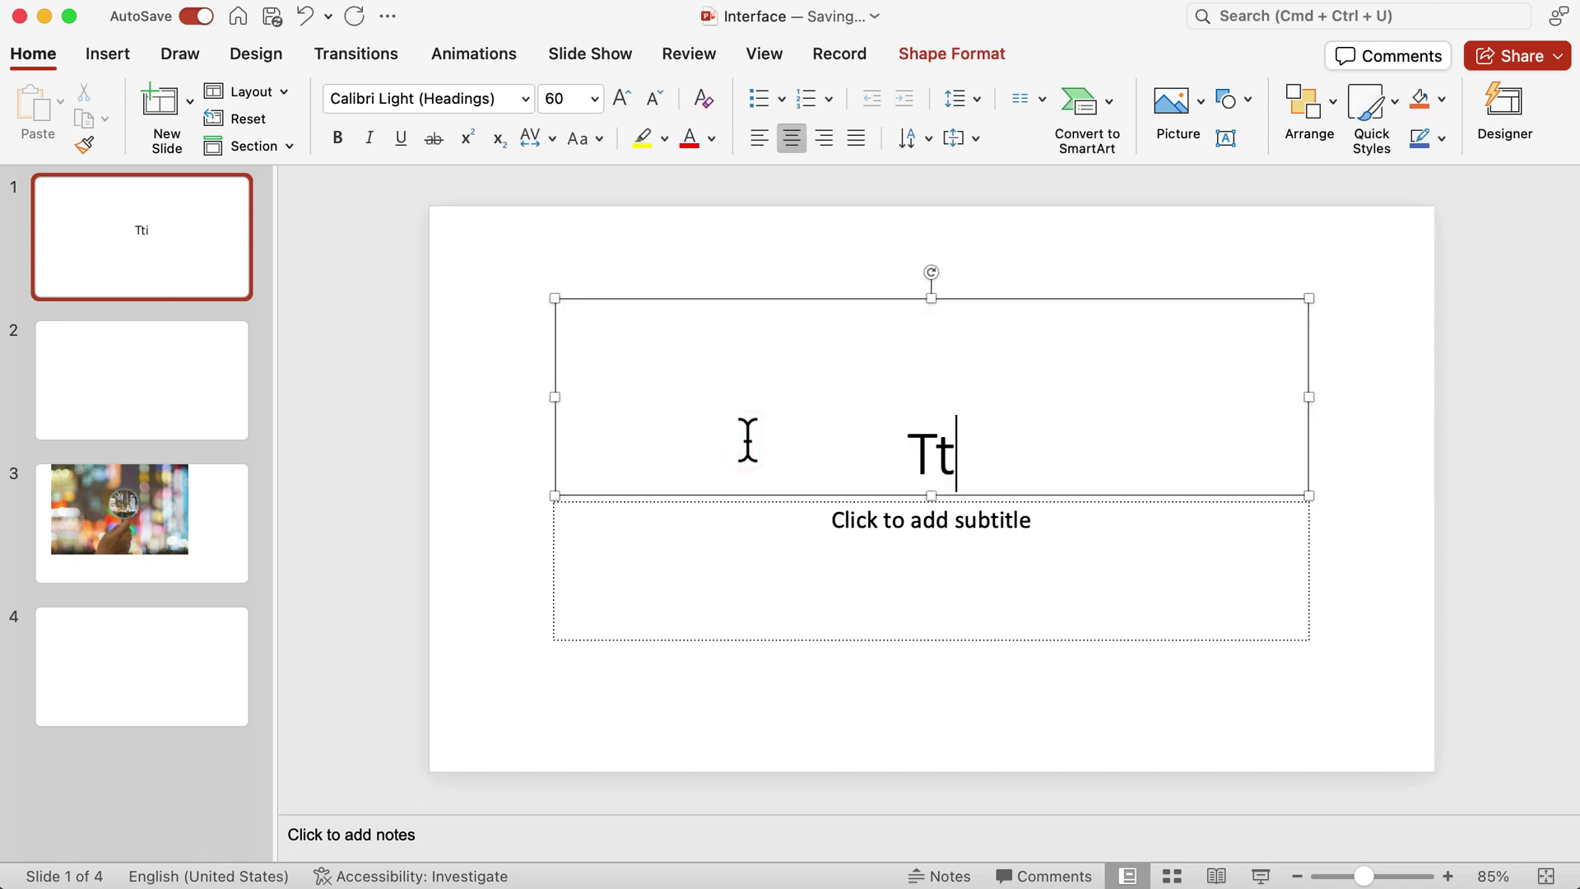
pyautogui.write('itle')
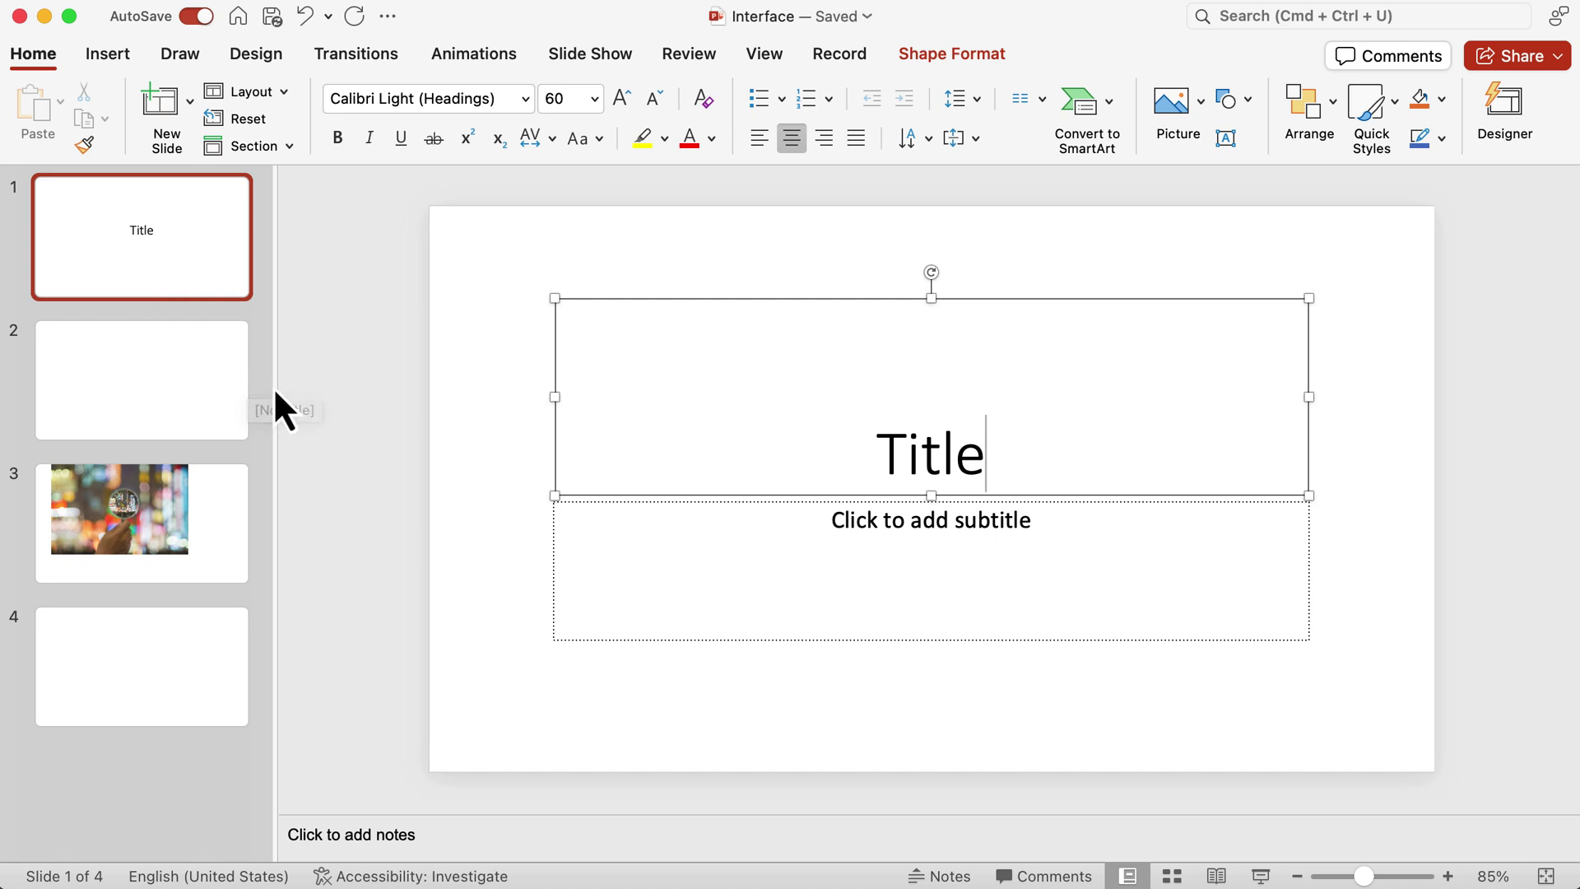
pyautogui.moveTo(273, 384)
pyautogui.mouseDown()
pyautogui.moveTo(145, 381)
pyautogui.moveTo(124, 400)
pyautogui.moveTo(51, 376)
pyautogui.moveTo(271, 391)
pyautogui.mouseUp()
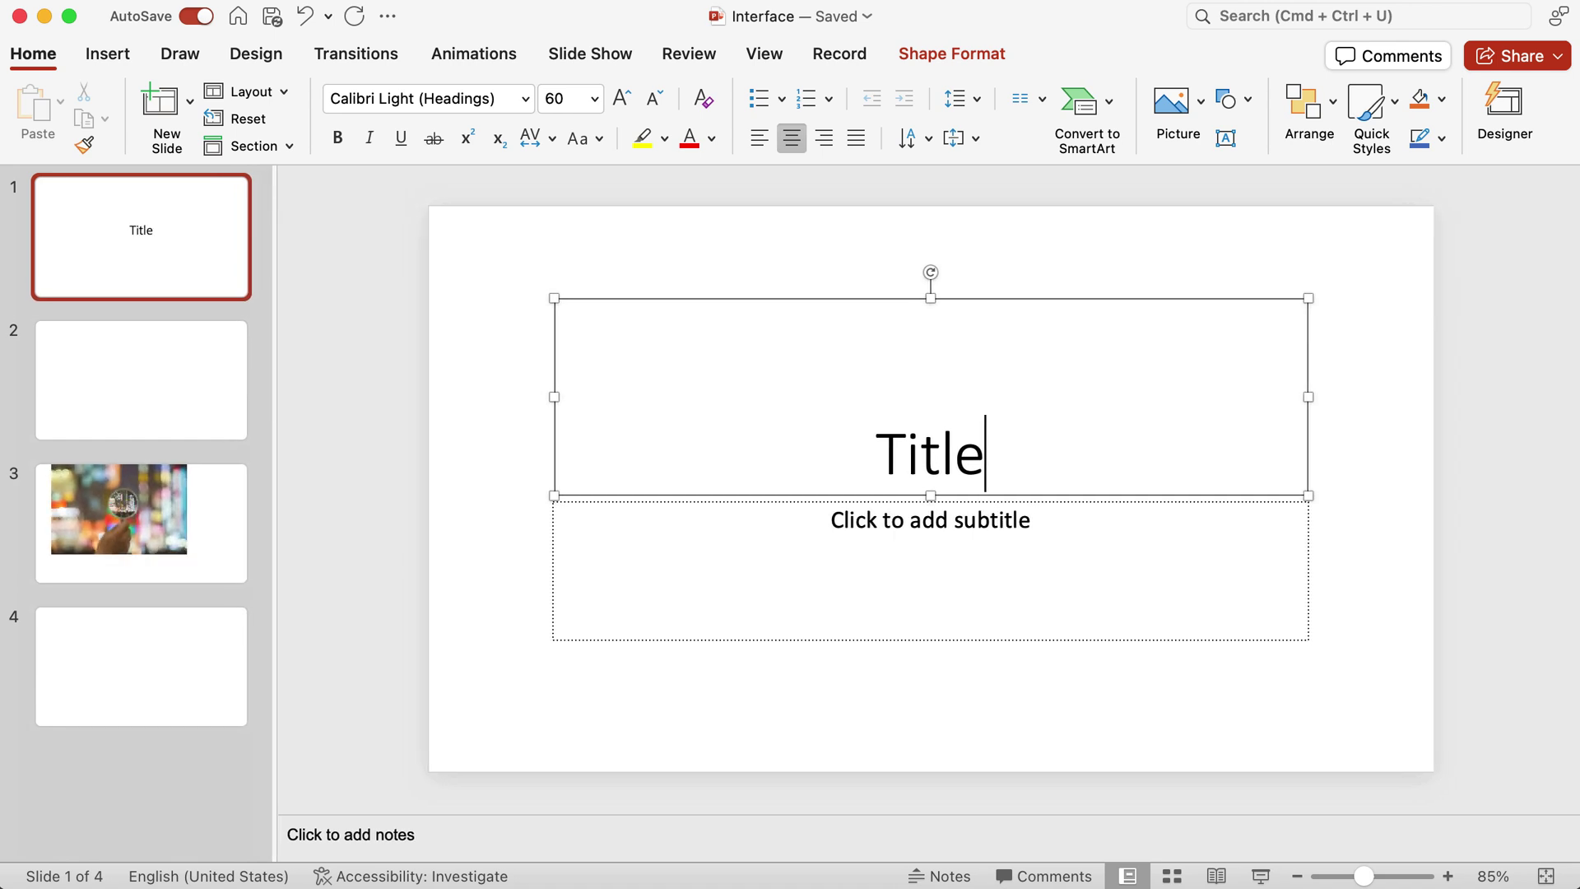
# Step: Title slide 2 'djdkljsldk' and add the speaker note 'notes'
pyautogui.click(110, 365)
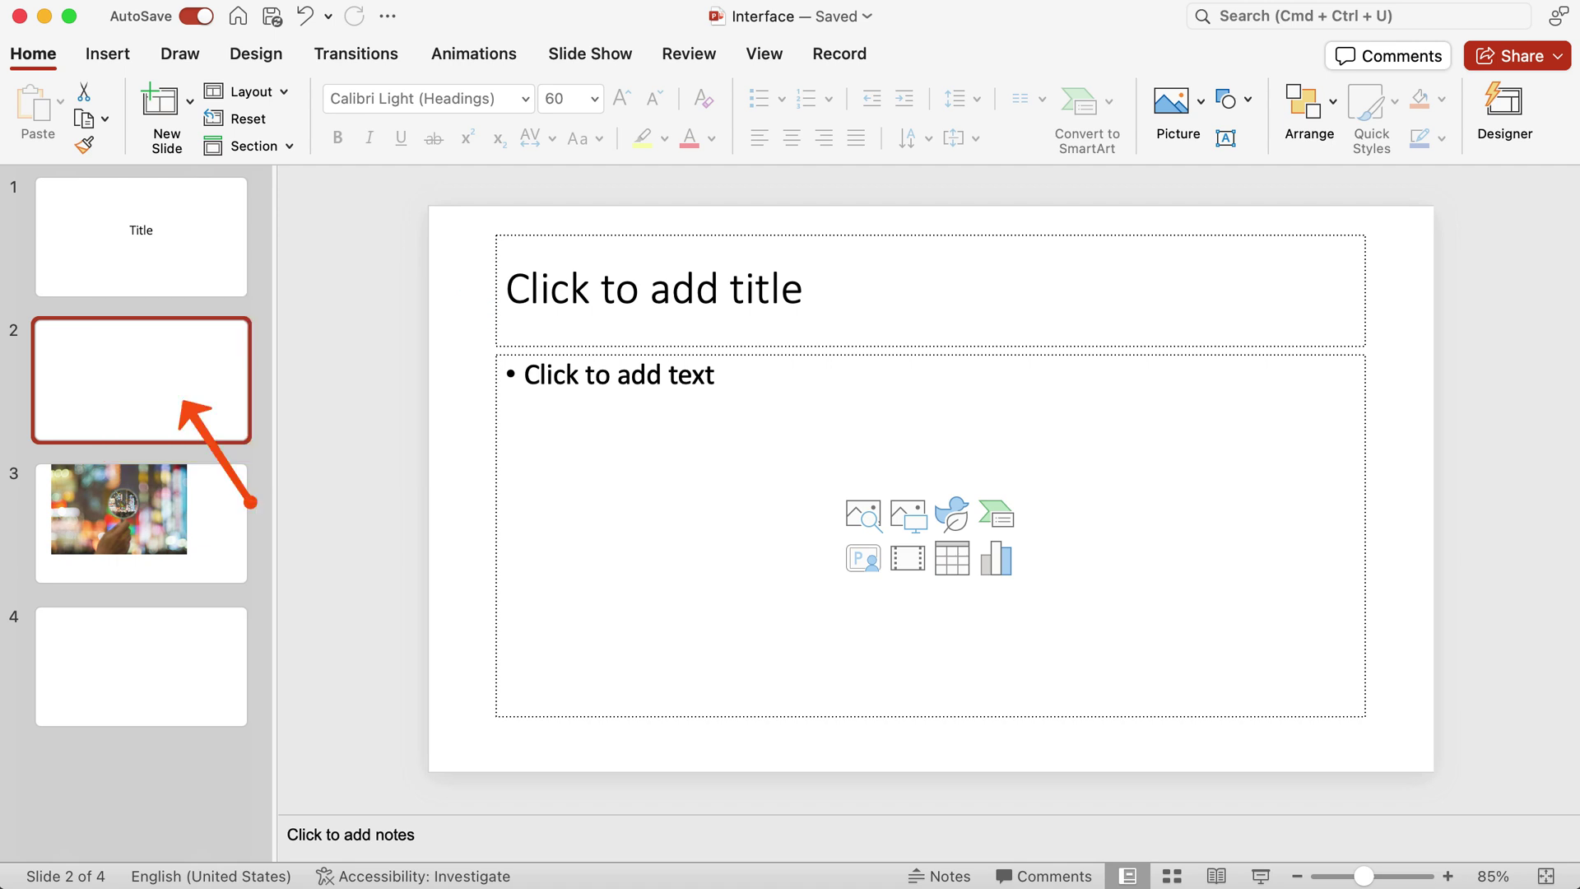
pyautogui.click(546, 302)
pyautogui.write('djdkljsldk')
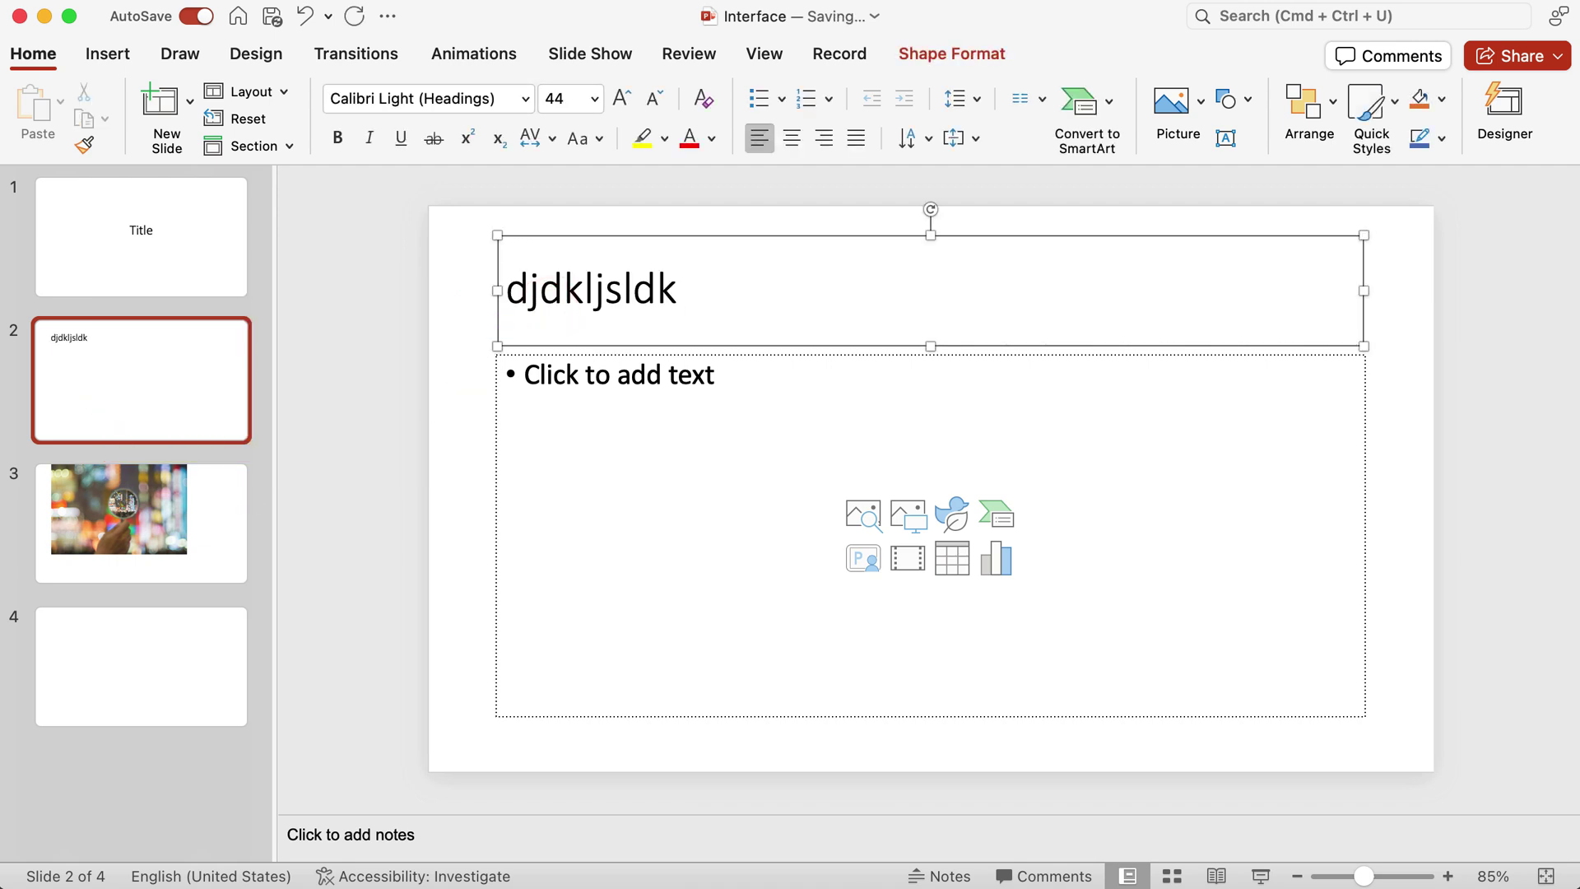
pyautogui.click(287, 836)
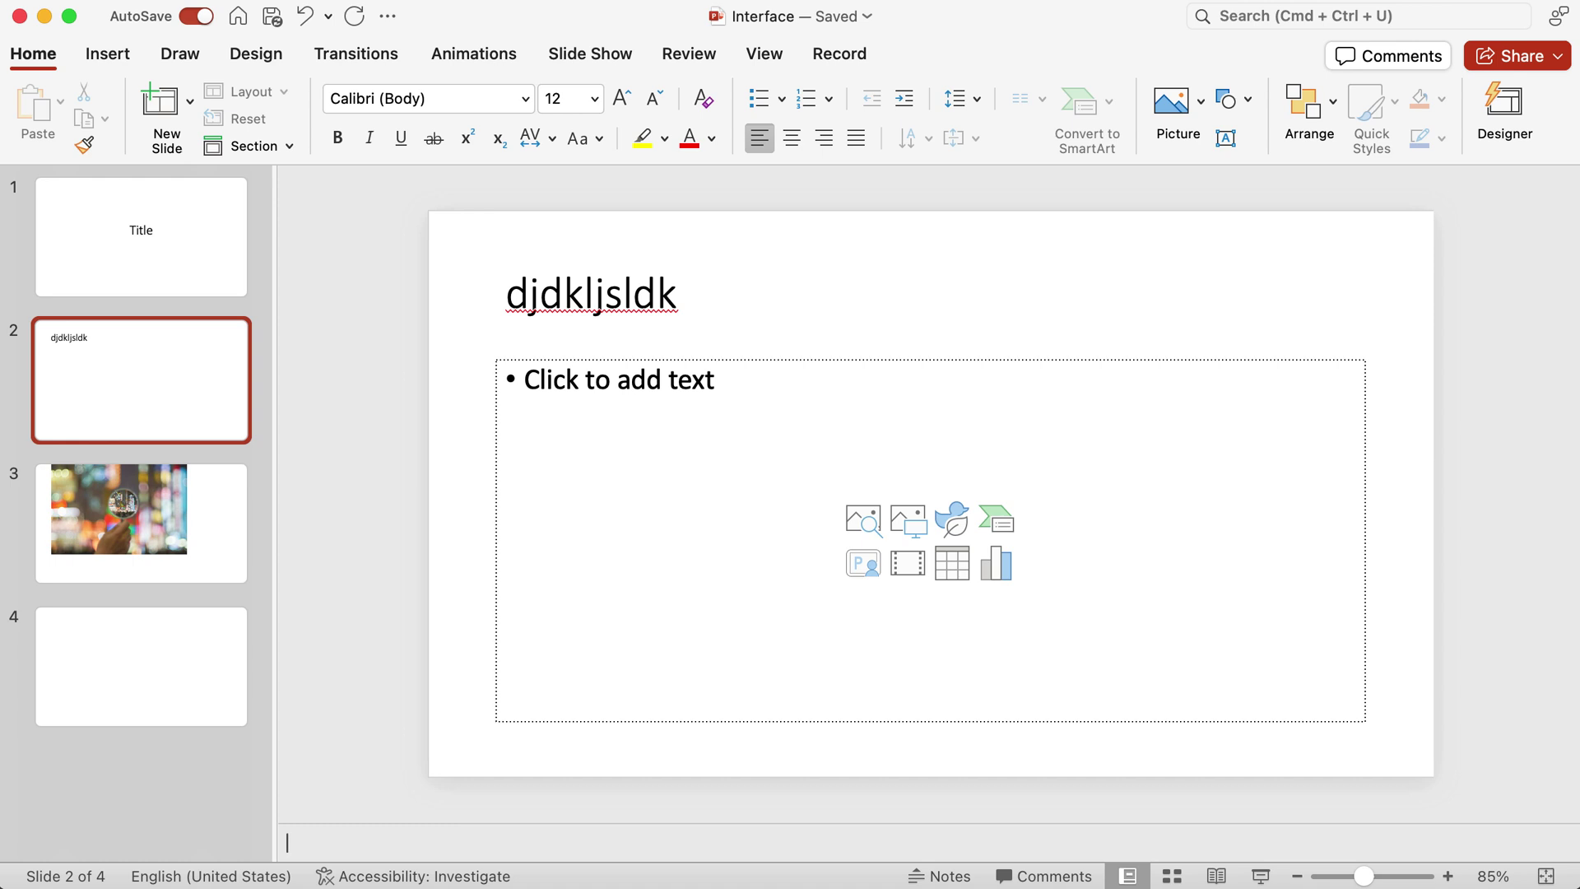
pyautogui.write('n')
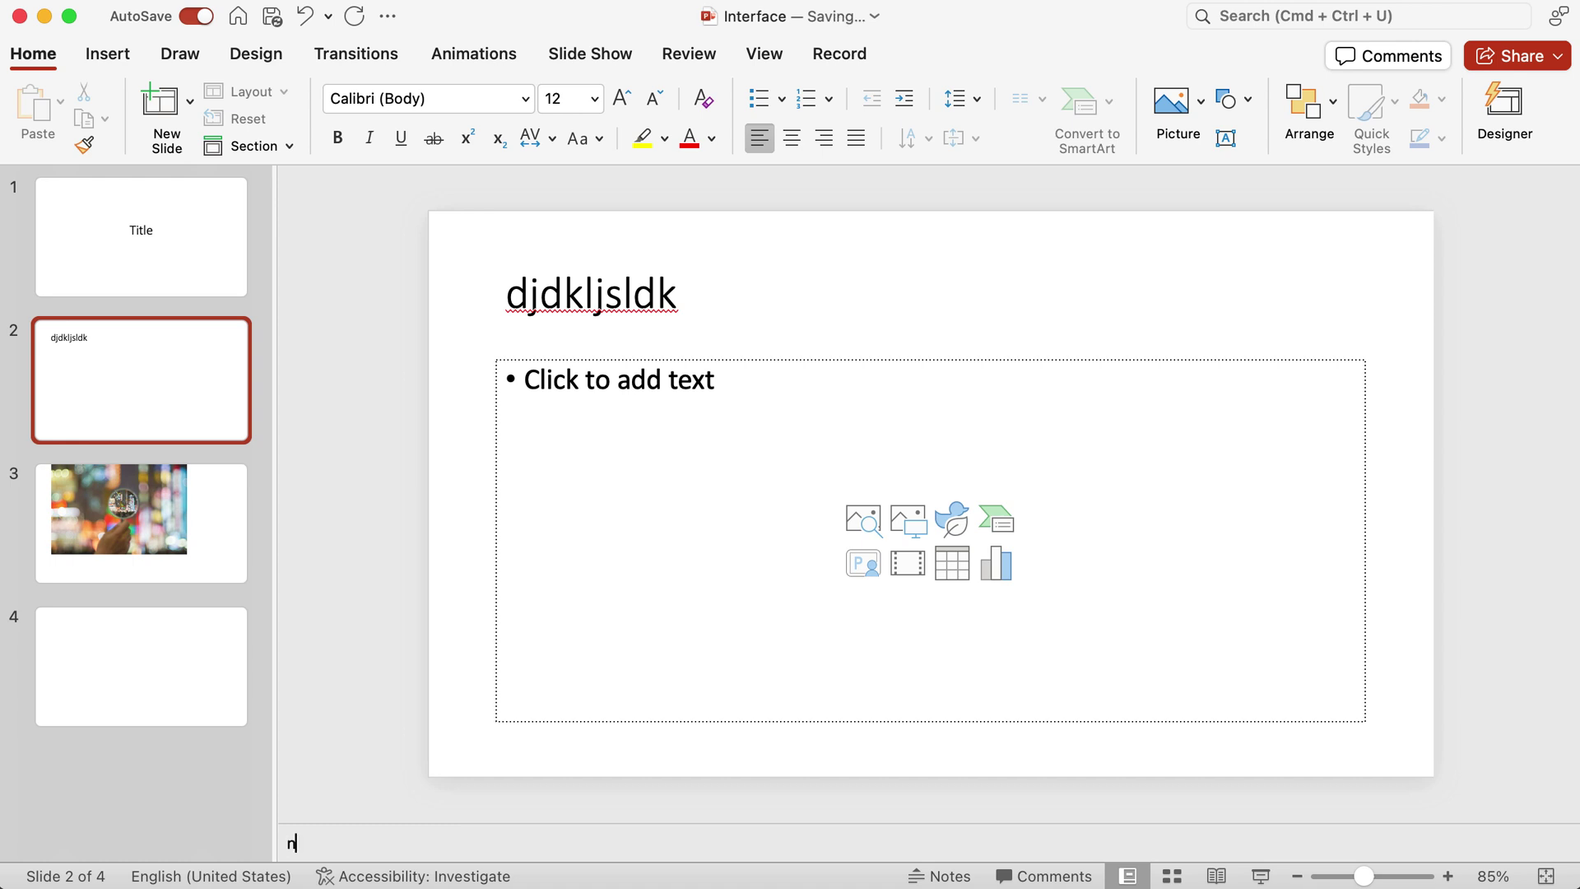
pyautogui.write('otes')
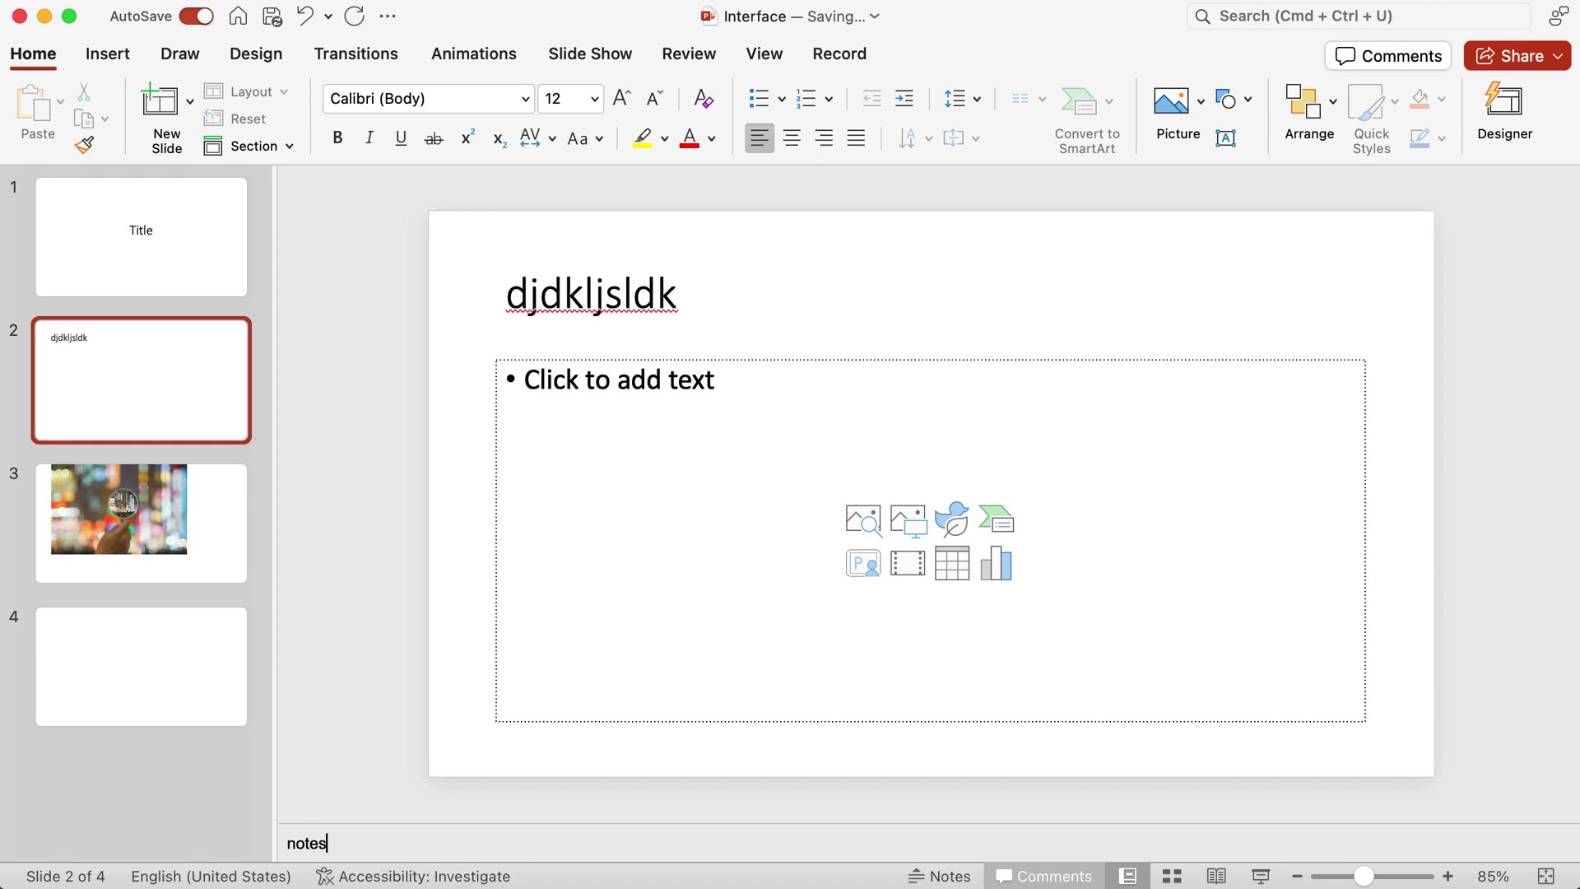
# Step: Open the Comments pane and toggle Outline view on and off
pyautogui.click(1044, 875)
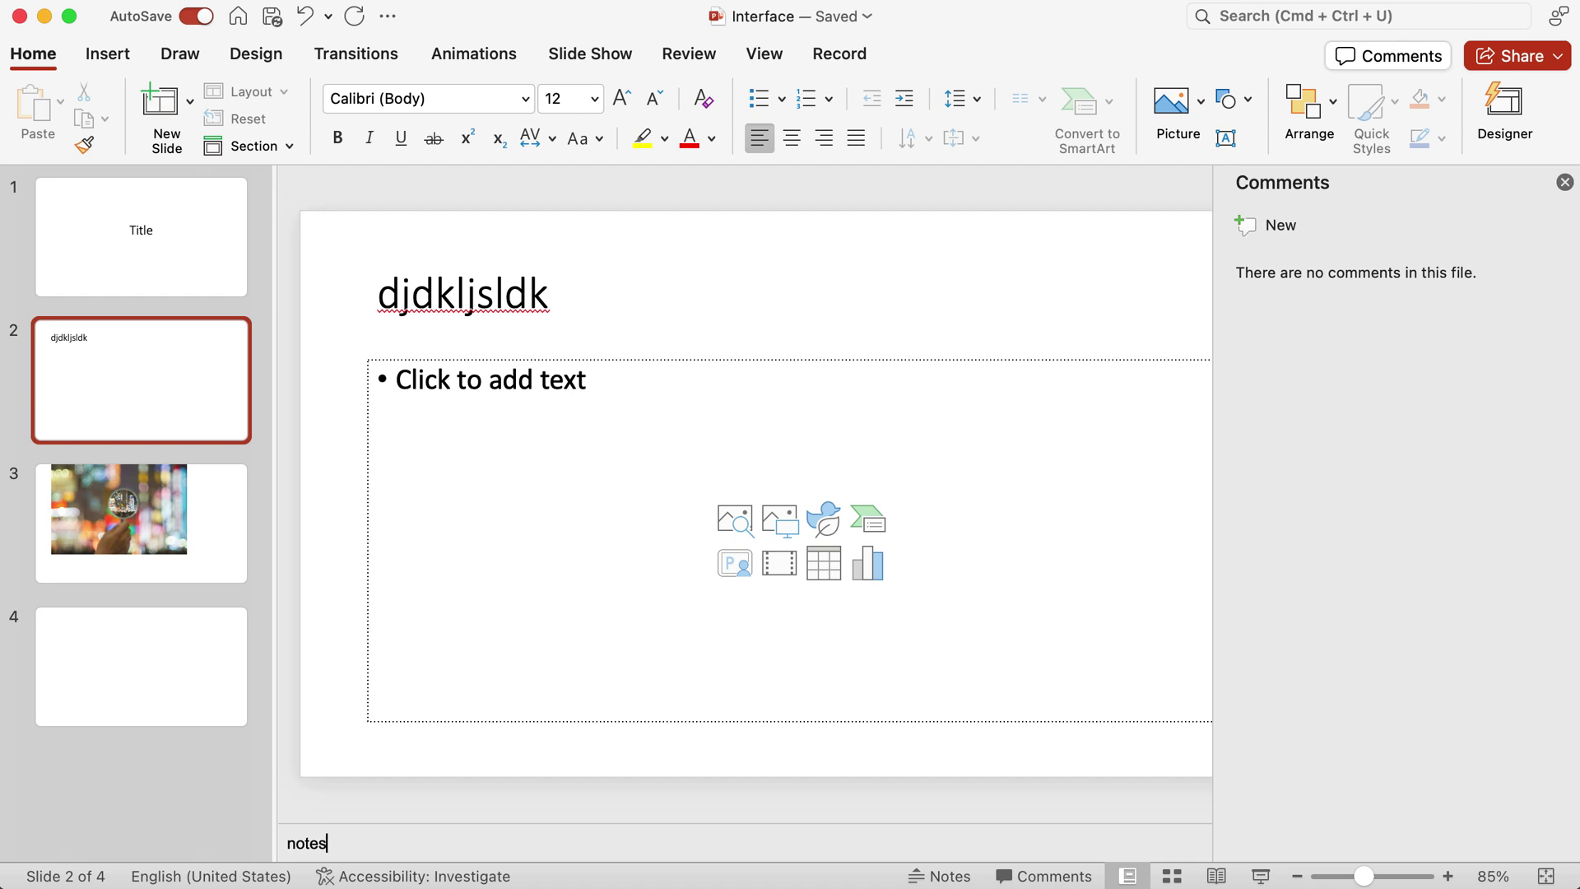
pyautogui.click(1128, 876)
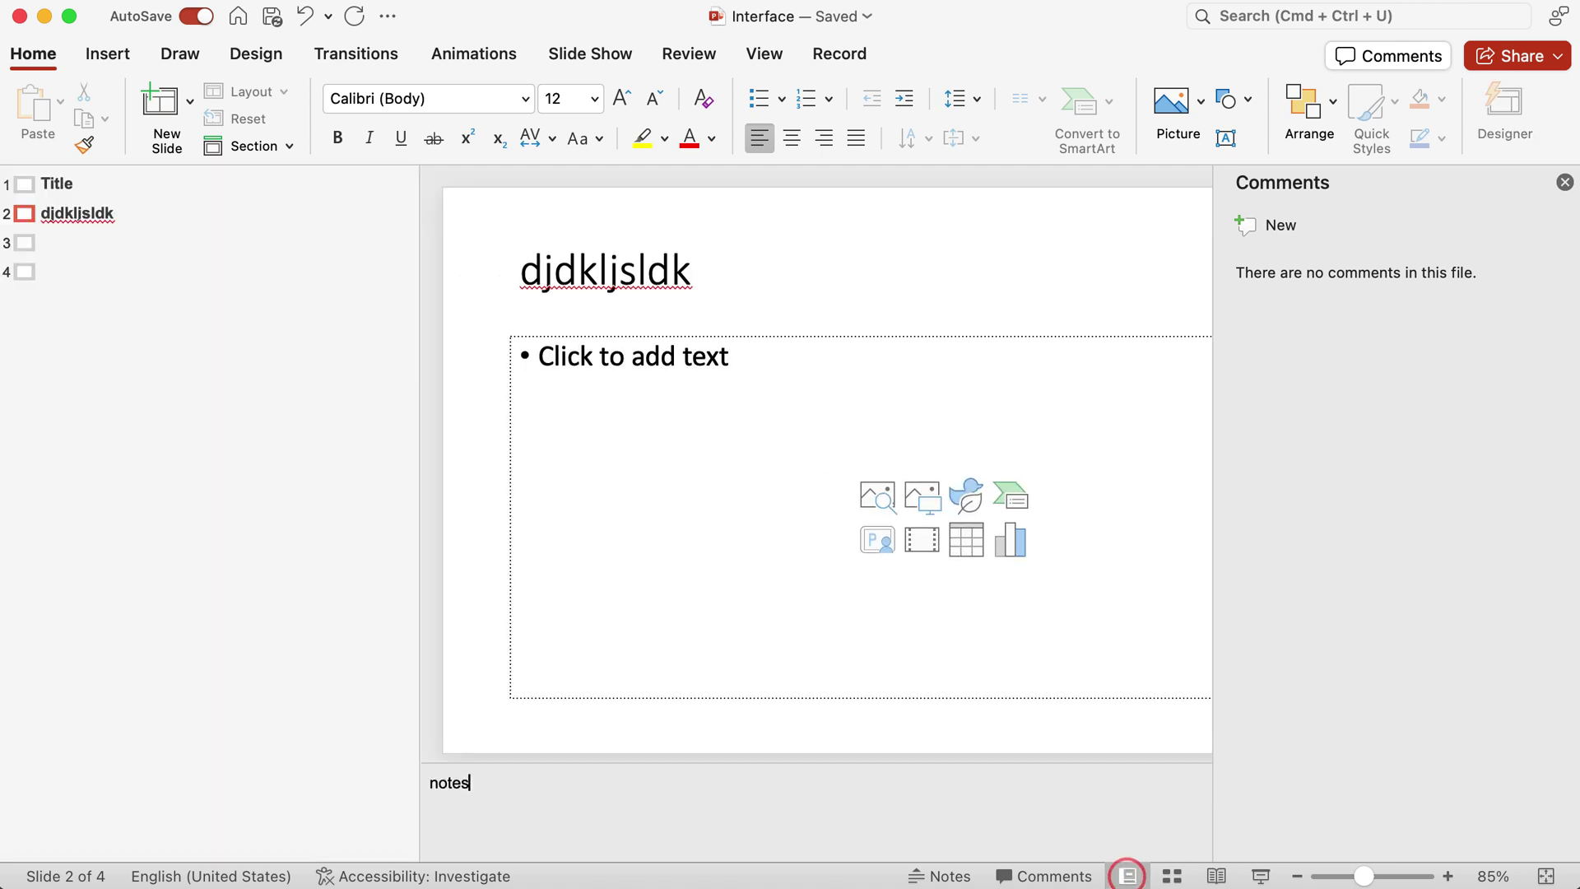
pyautogui.click(1127, 876)
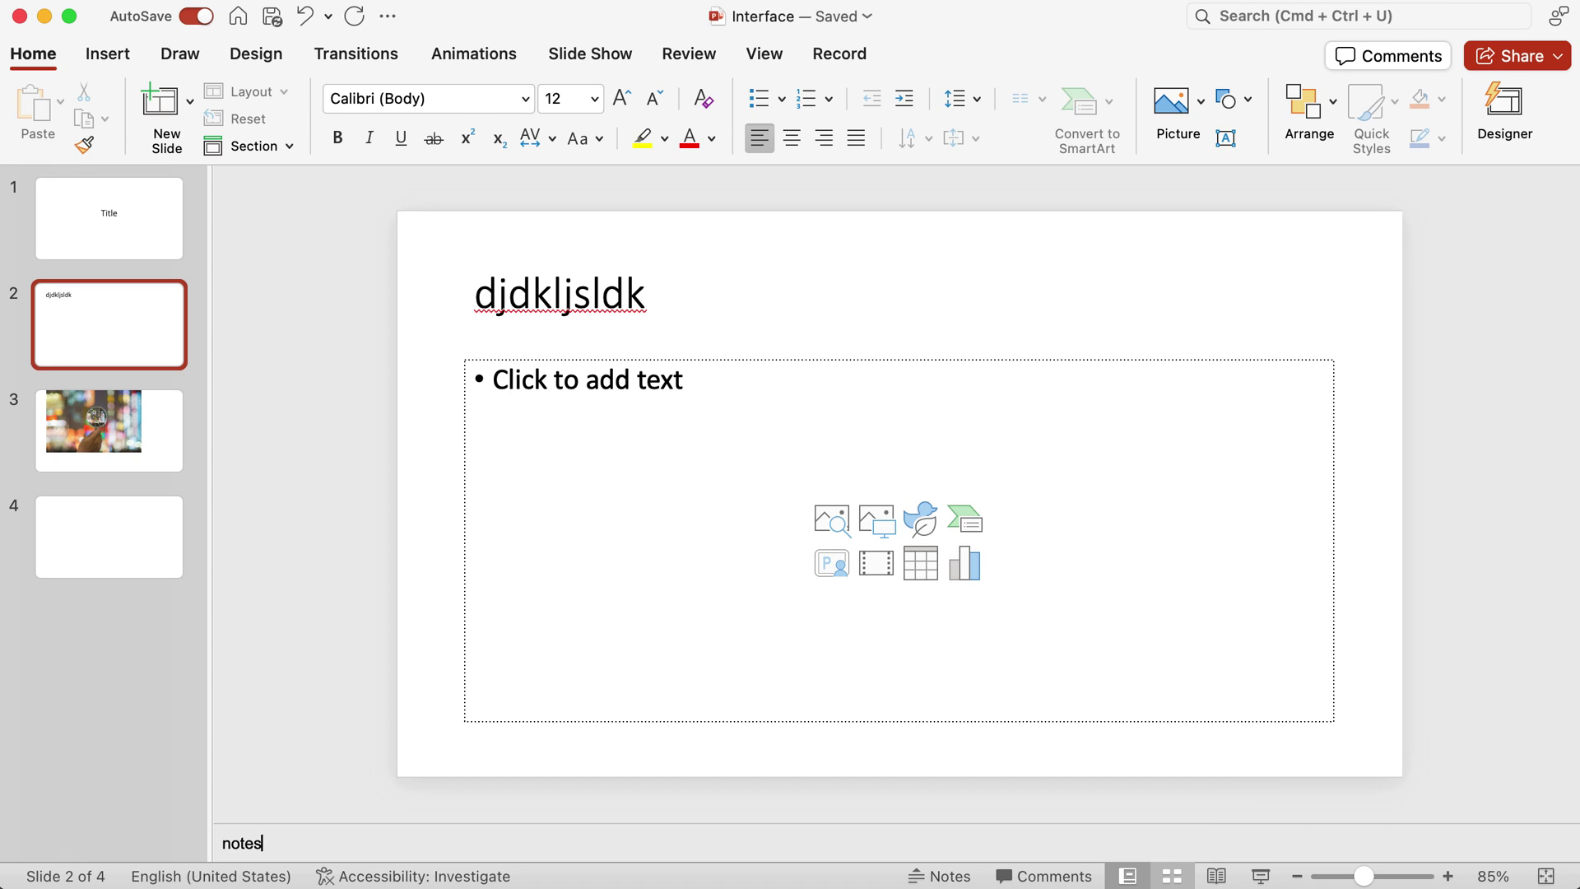
# Step: In Slide Sorter, move the 'djdkljsldk' slide after slide 3, then return to Normal view
pyautogui.click(1172, 876)
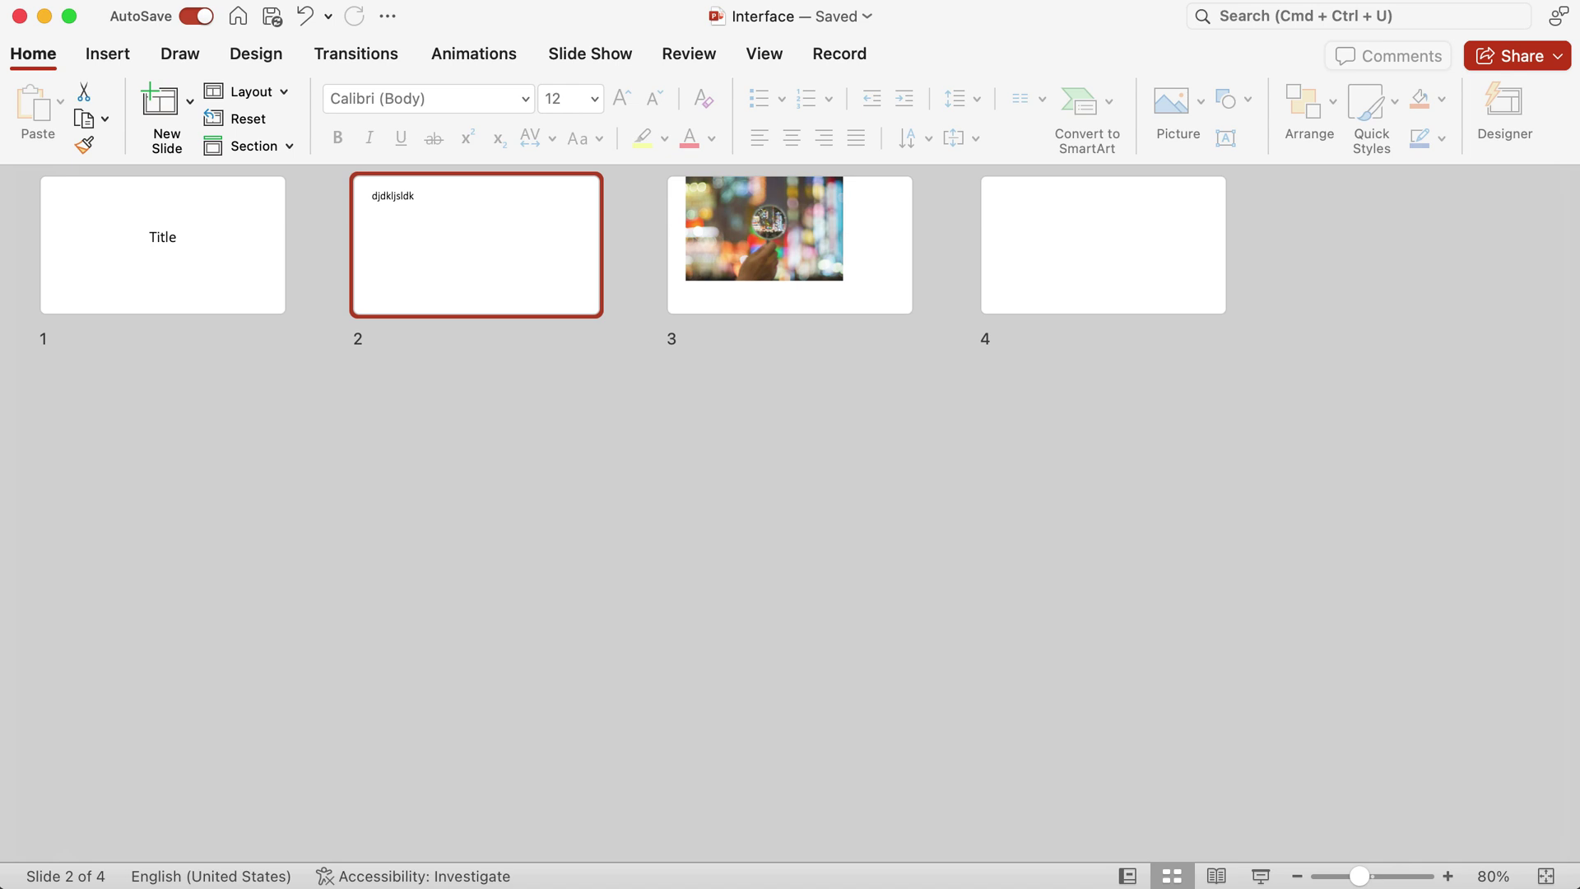
pyautogui.moveTo(470, 281); pyautogui.dragTo(1037, 260)
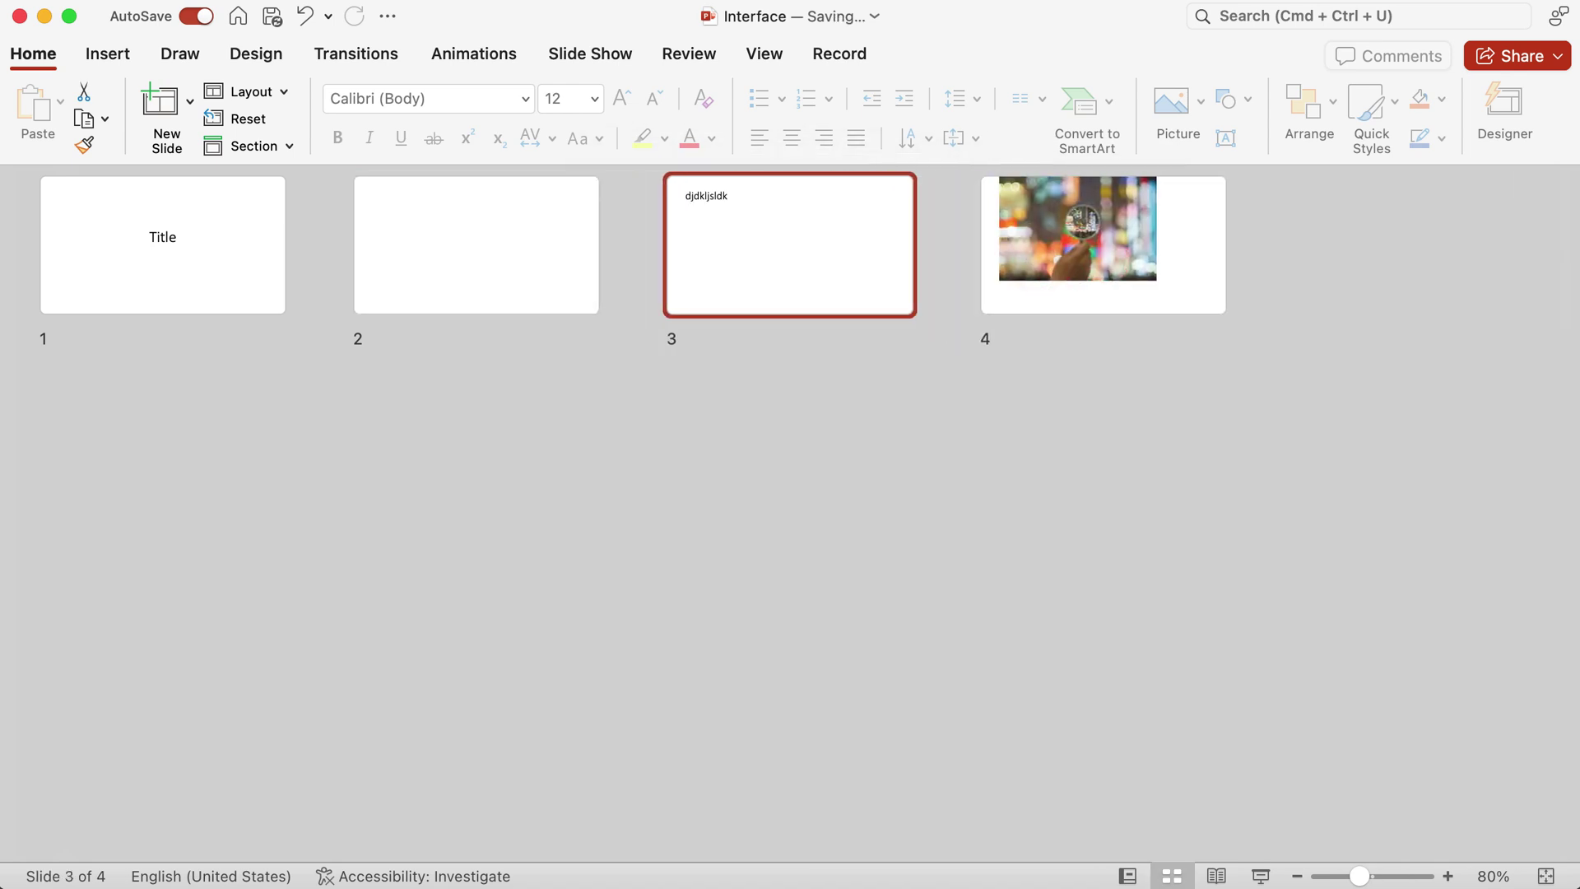
pyautogui.click(1127, 876)
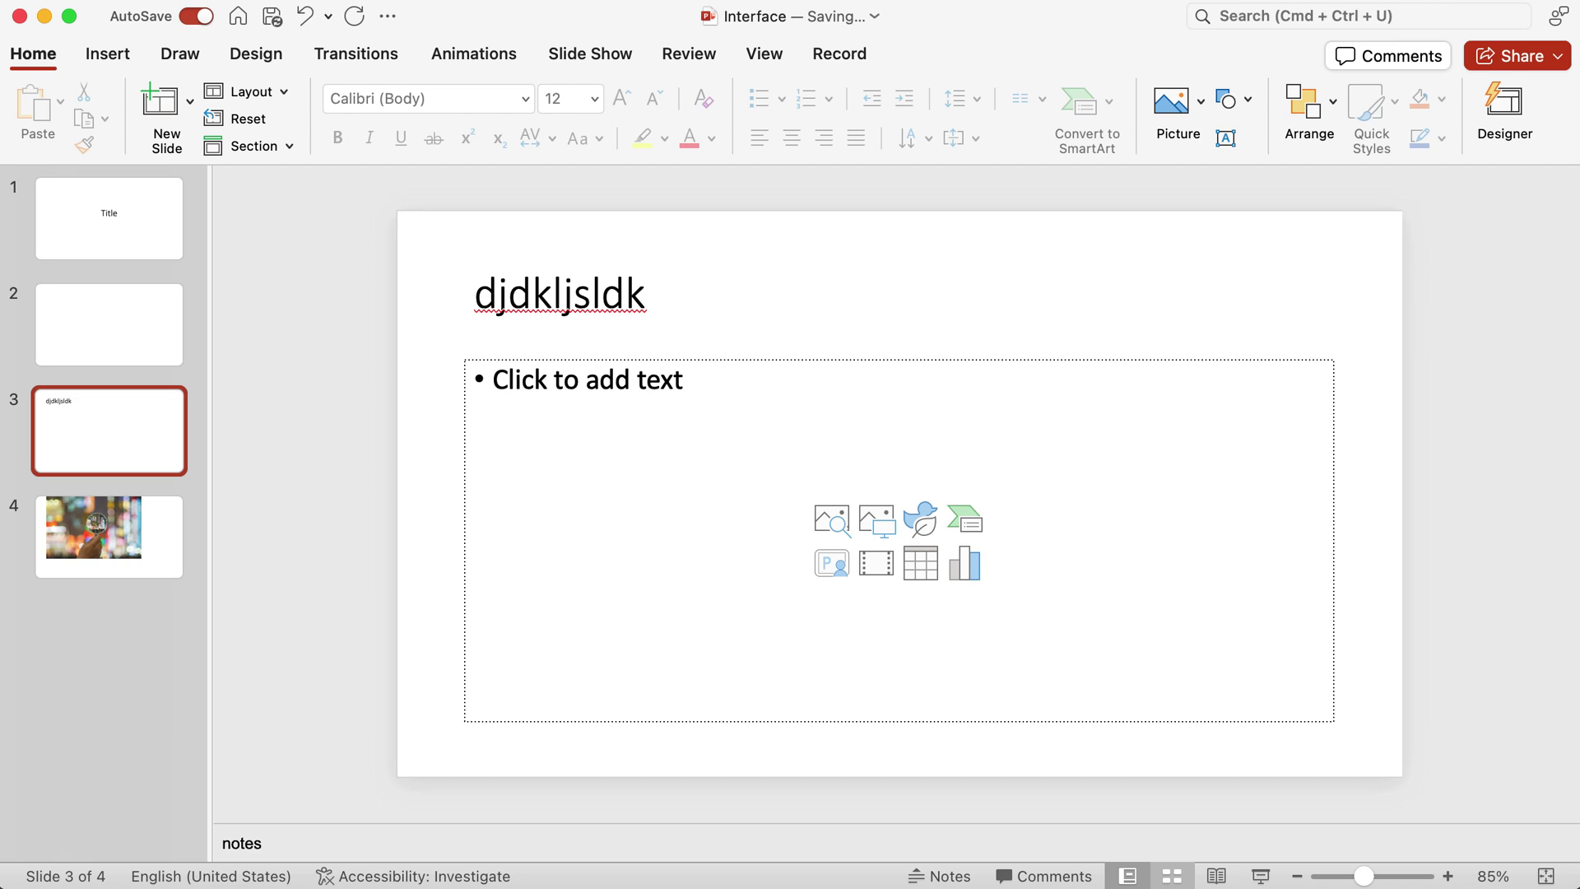
pyautogui.click(1356, 875)
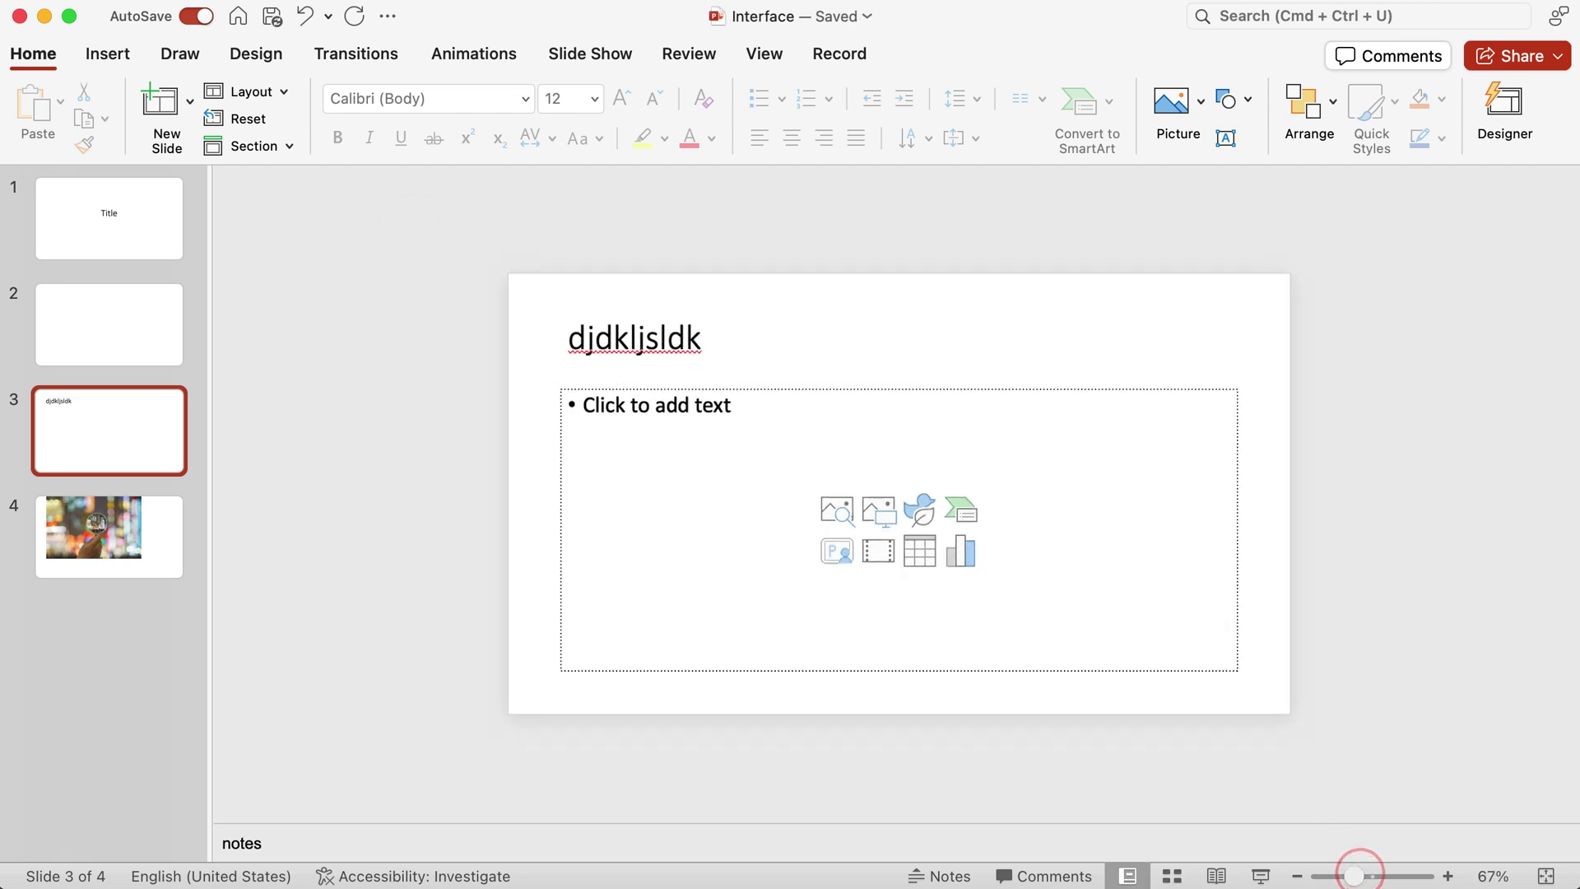
pyautogui.moveTo(1356, 875)
pyautogui.mouseDown()
pyautogui.moveTo(1328, 874)
pyautogui.moveTo(1399, 874)
pyautogui.moveTo(1361, 875)
pyautogui.mouseUp()
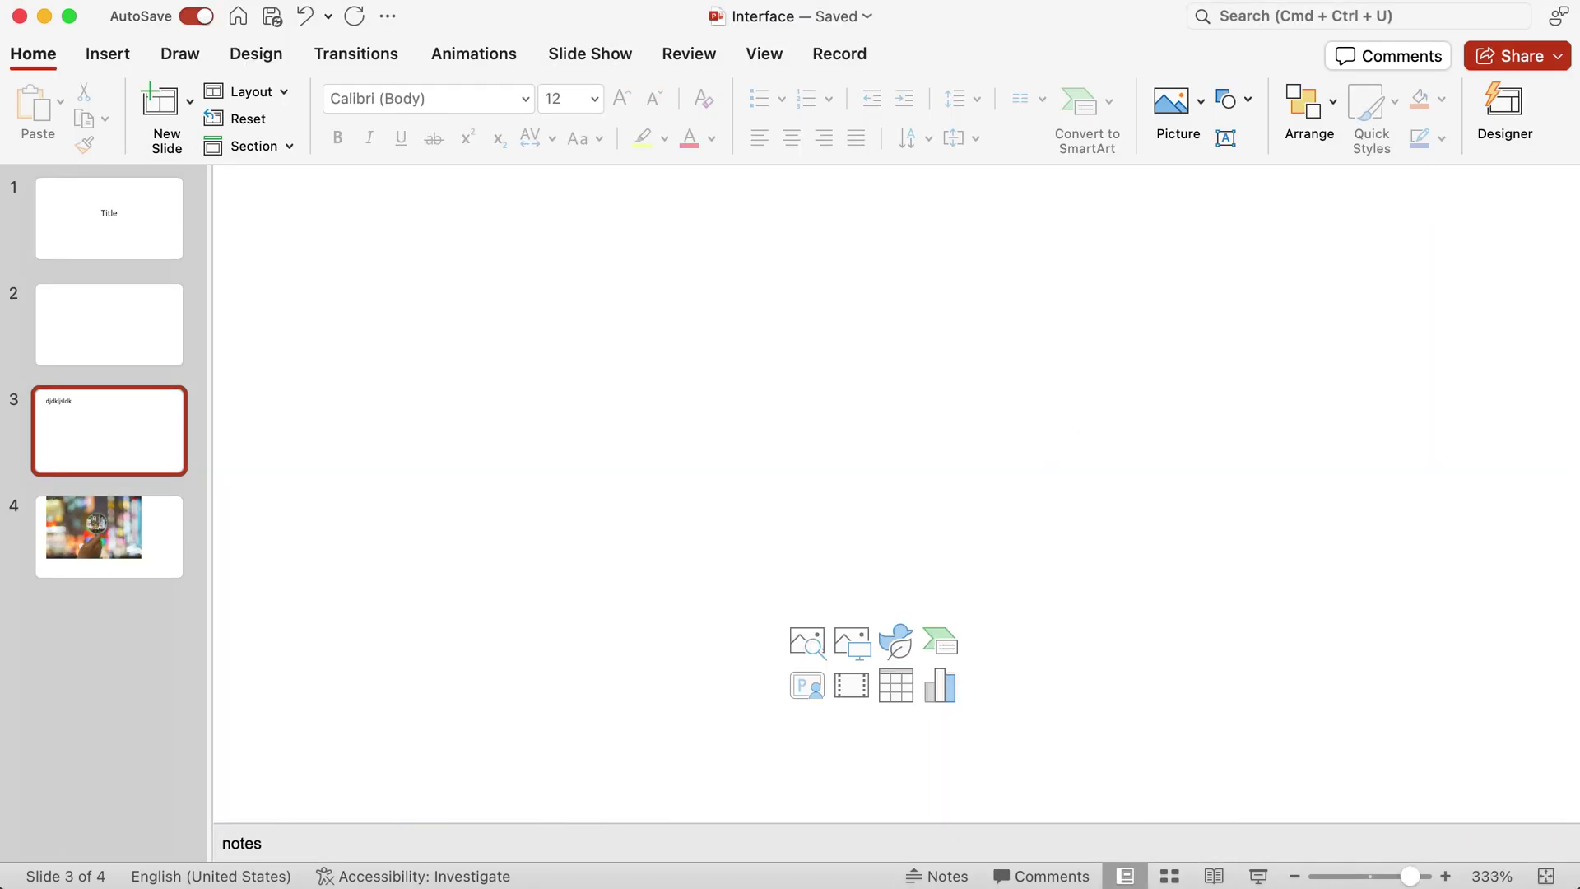
pyautogui.click(1545, 875)
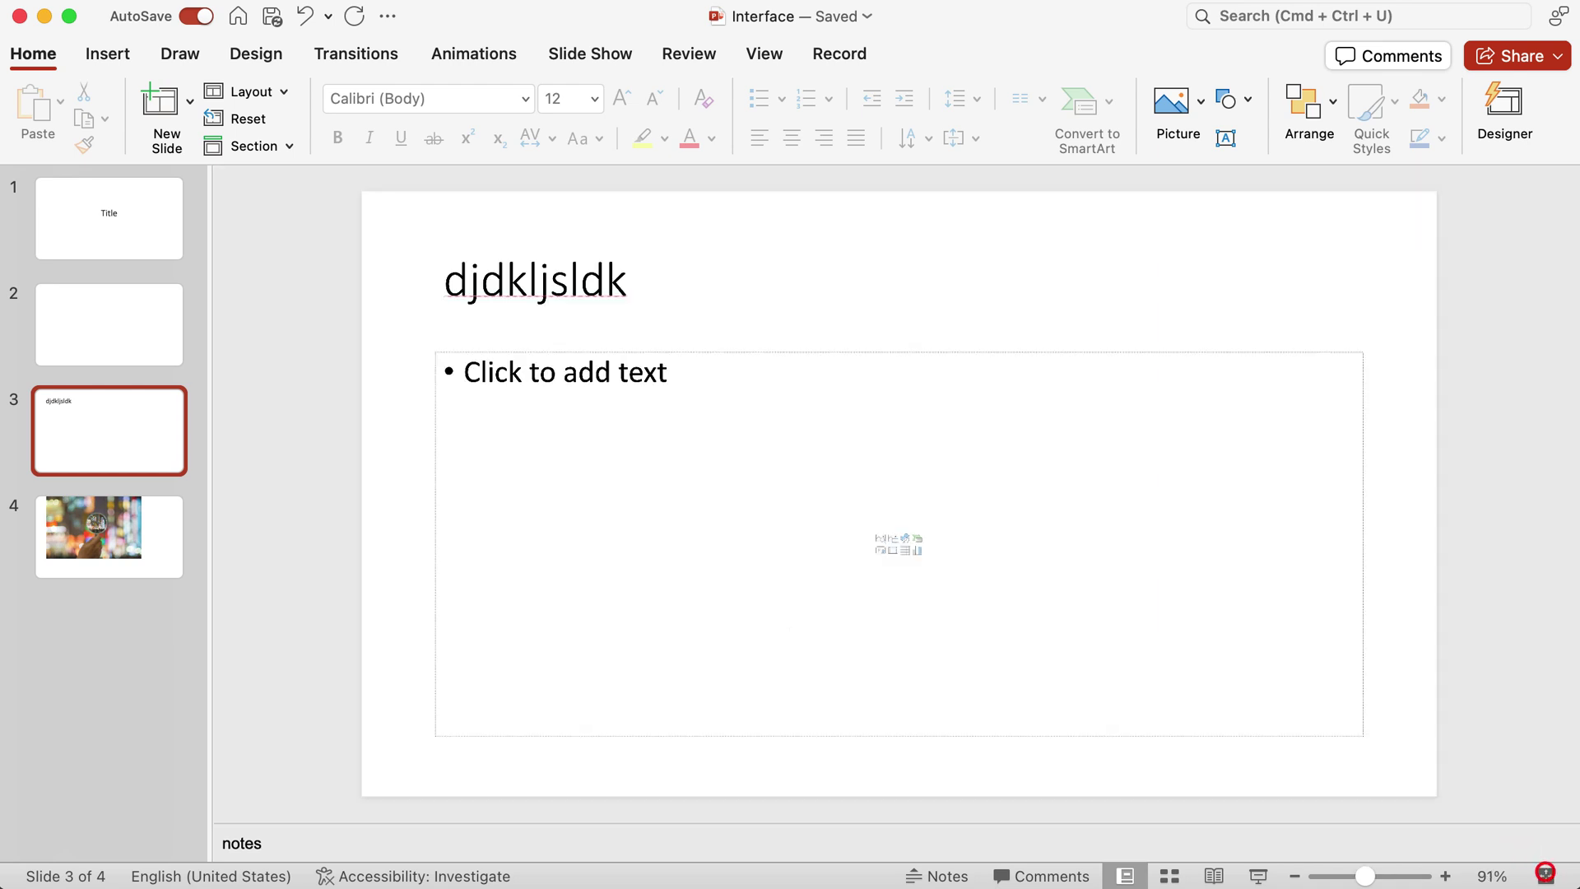